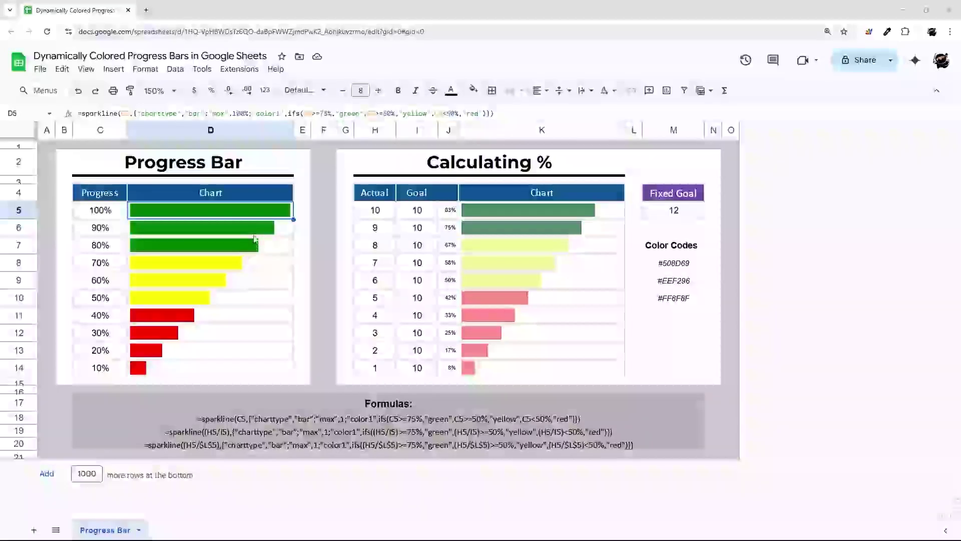
- Try Progress values 100 and 20 in C8, then restore it to 70
left_click(101, 265)
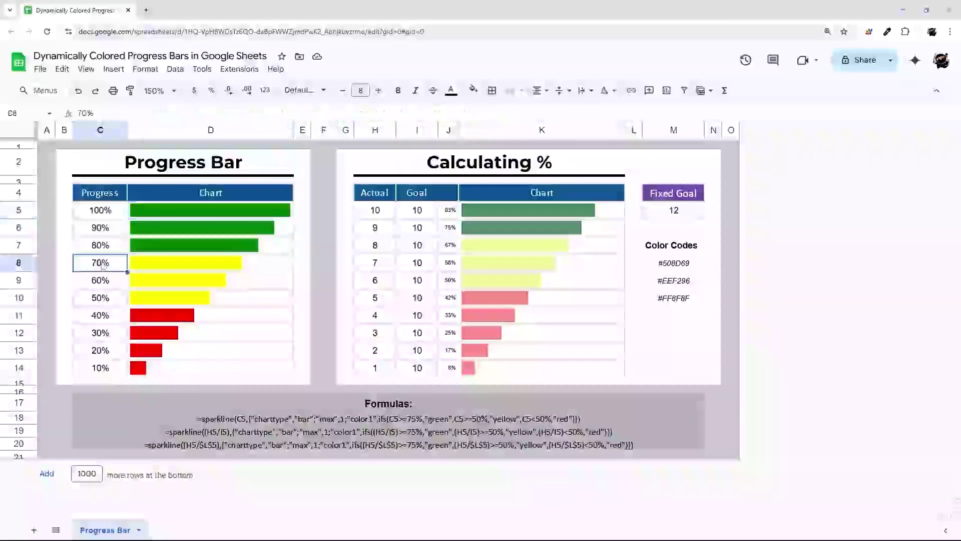
type("100")
key("Return")
left_click(102, 265)
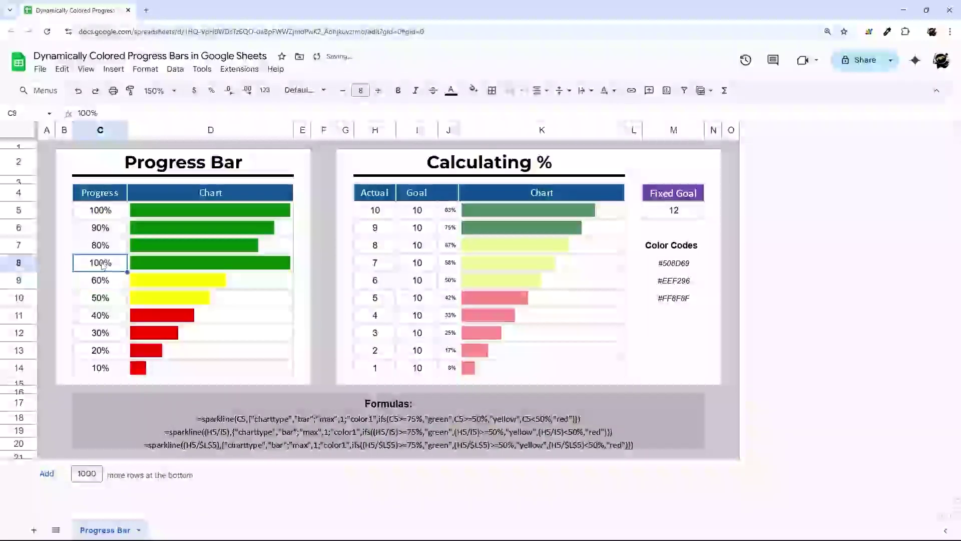
type("20")
key("Return")
left_click(101, 265)
type("70")
key("Return")
- Inspect the D8 sparkline formula and the chart, Actual, Goal and Fixed Goal ranges
left_click(182, 268)
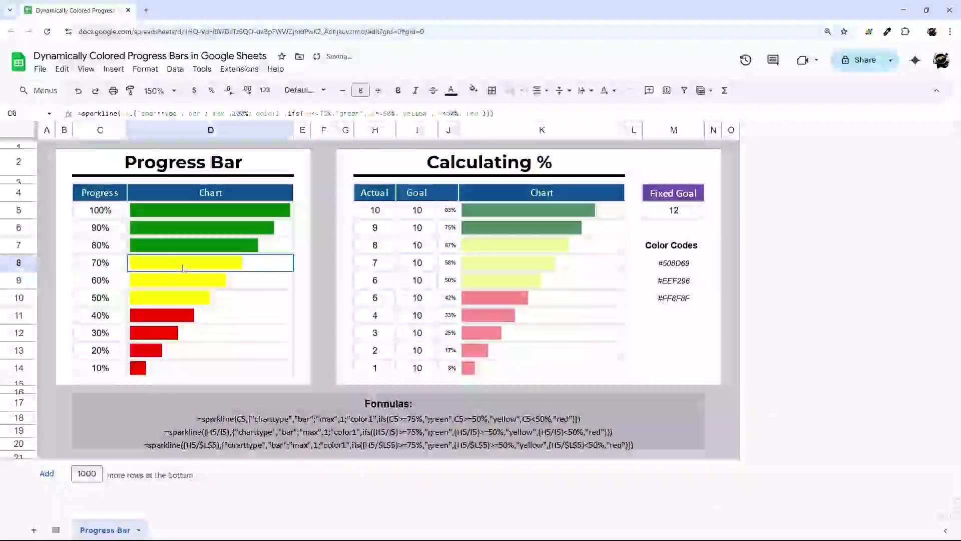
left_click(239, 217)
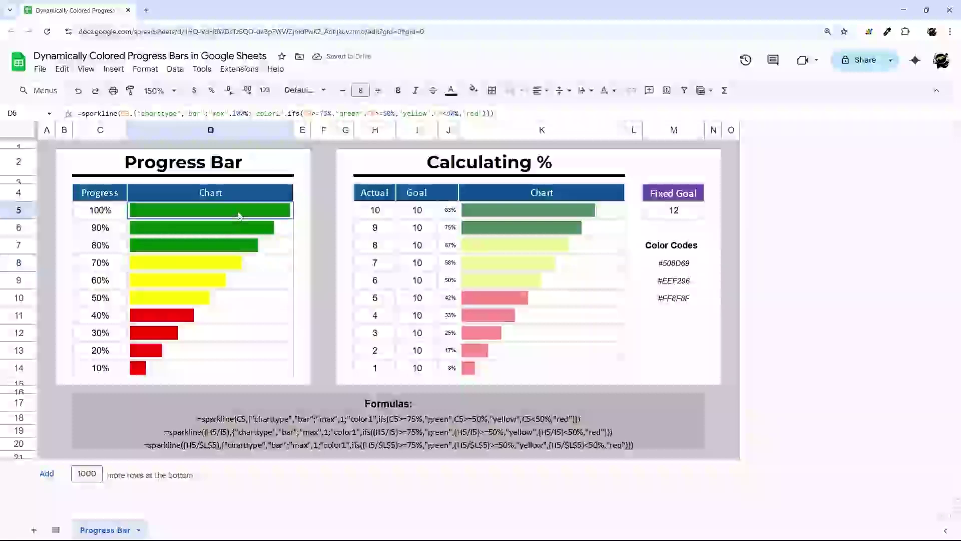
left_click_drag(239, 216, 240, 368)
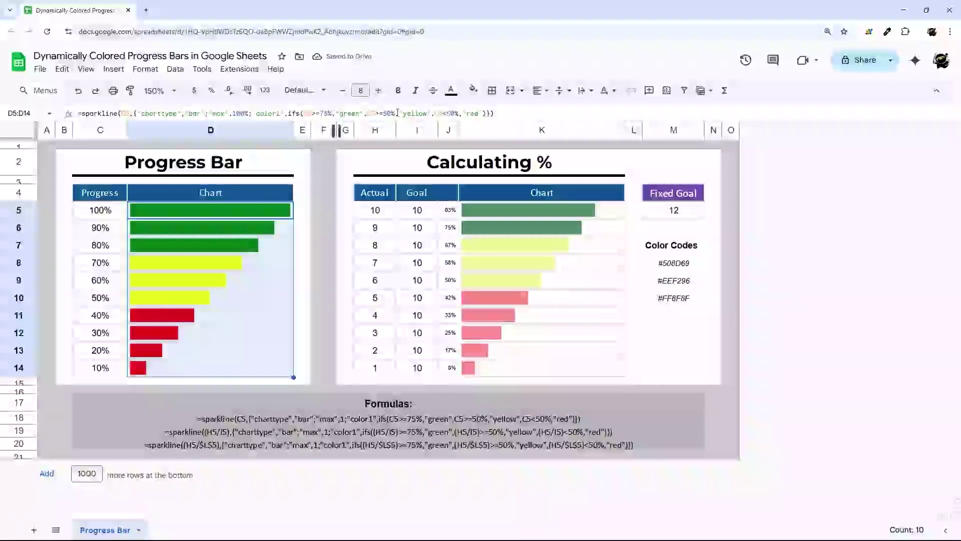
left_click_drag(525, 210, 550, 368)
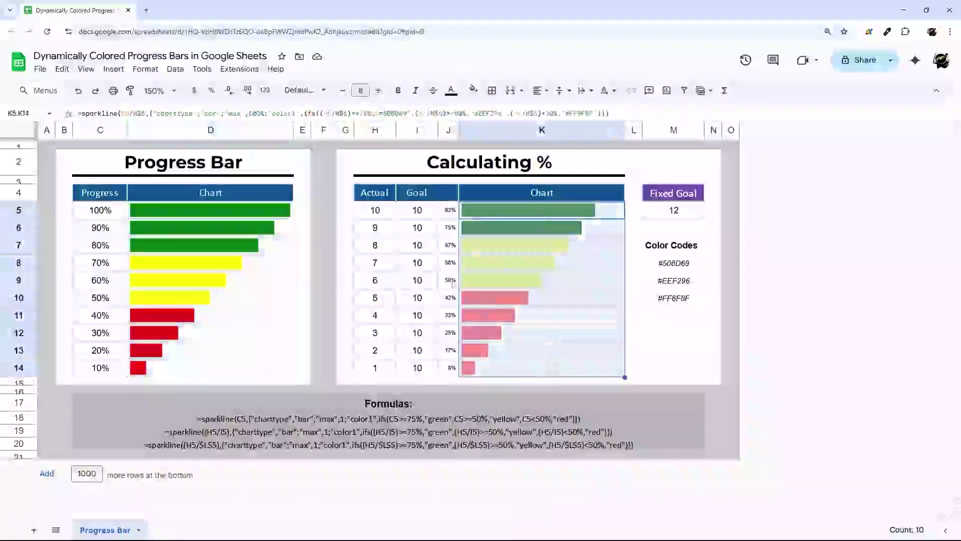
left_click_drag(375, 210, 423, 369)
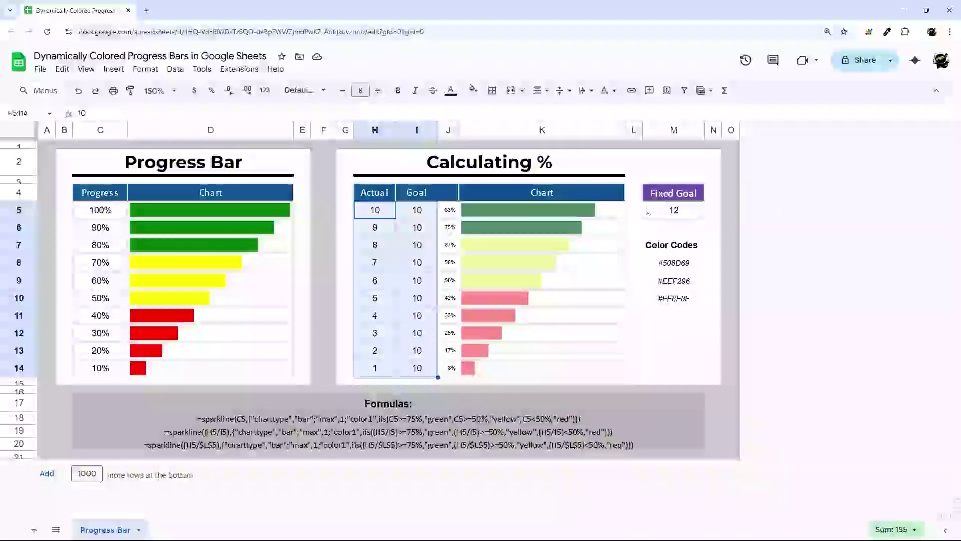
left_click(663, 212)
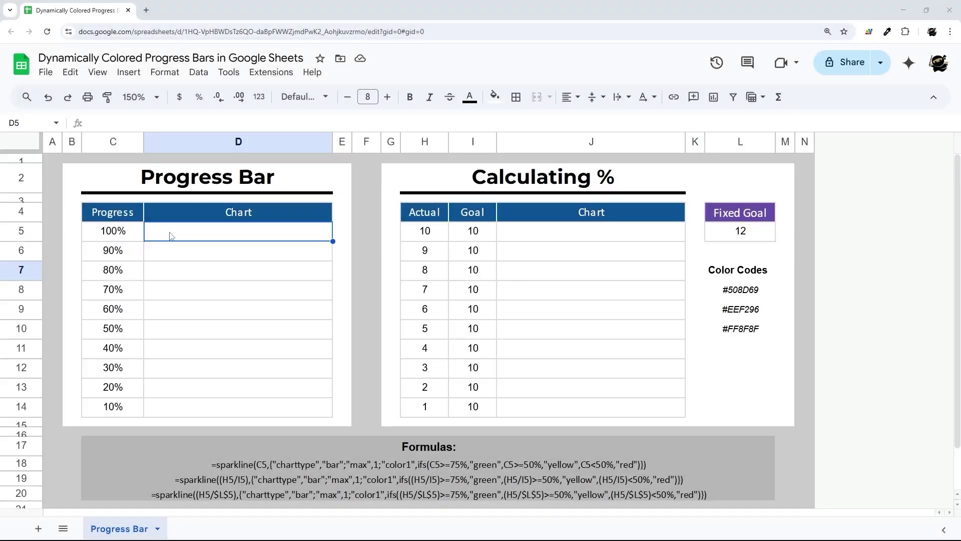
- Start a =sparkline( formula in D5 and bring up its formula help
left_click_drag(118, 214, 213, 420)
left_click_drag(418, 213, 687, 376)
left_click(190, 237)
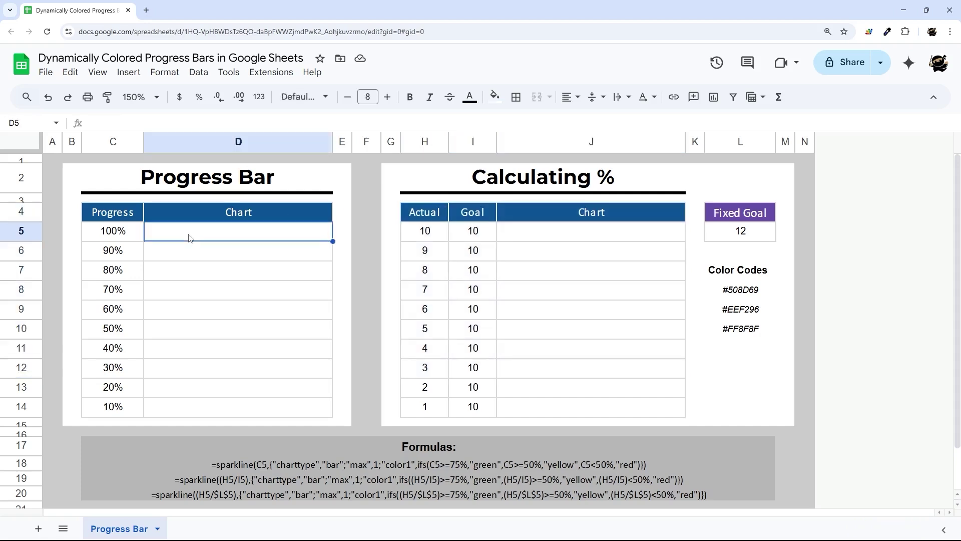
type("=sp")
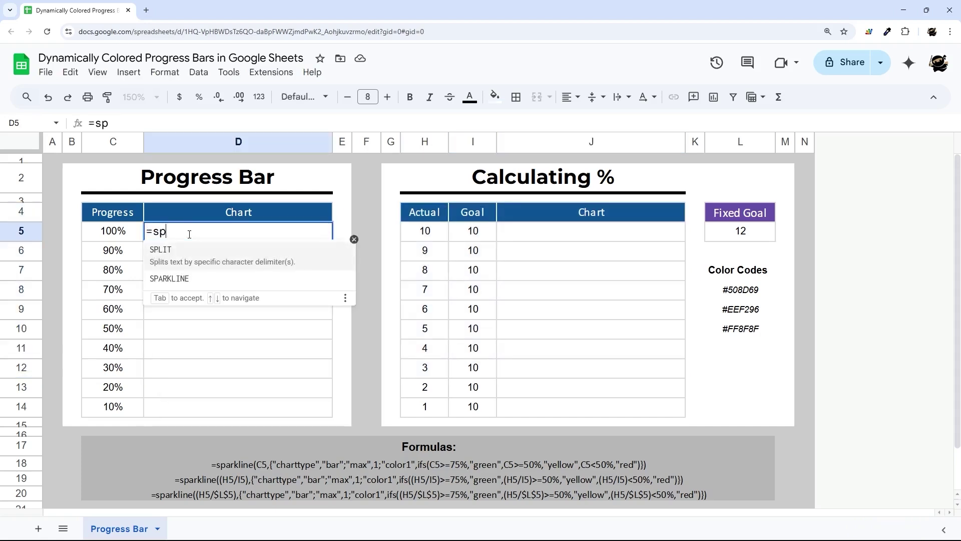
type("arkline")
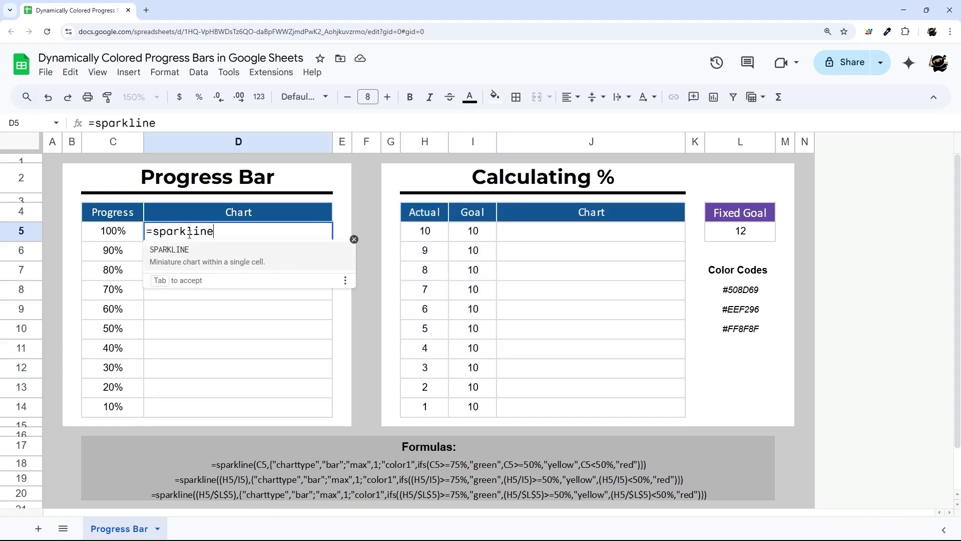
type("(")
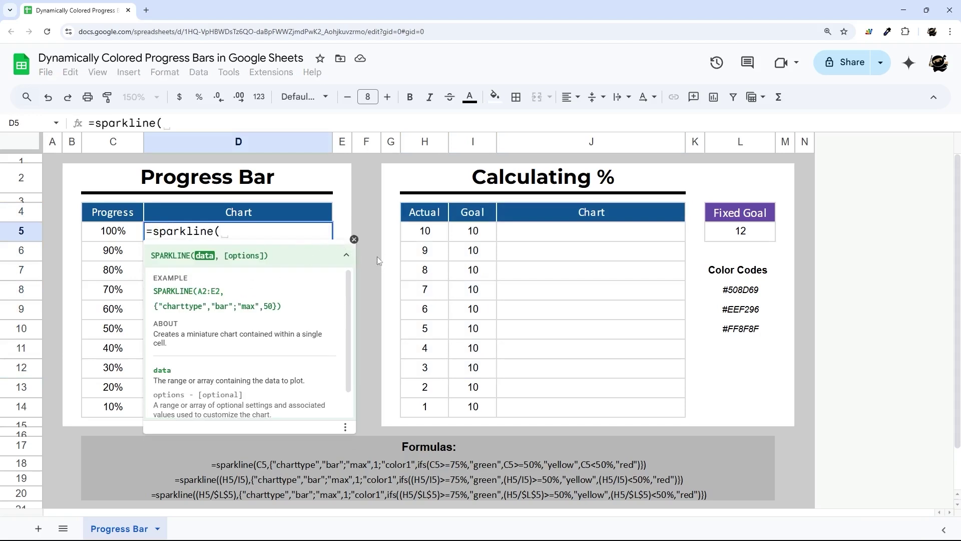
left_click(354, 240)
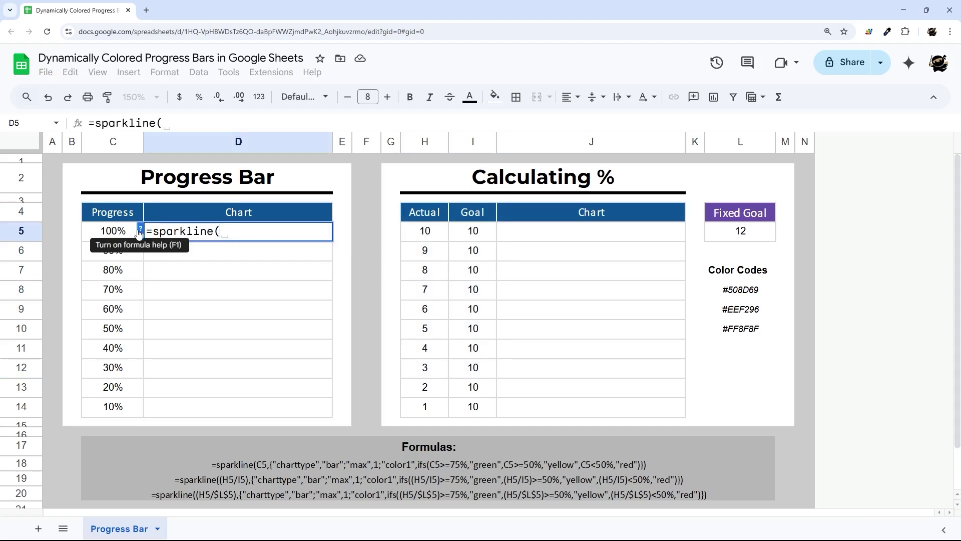
left_click(140, 230)
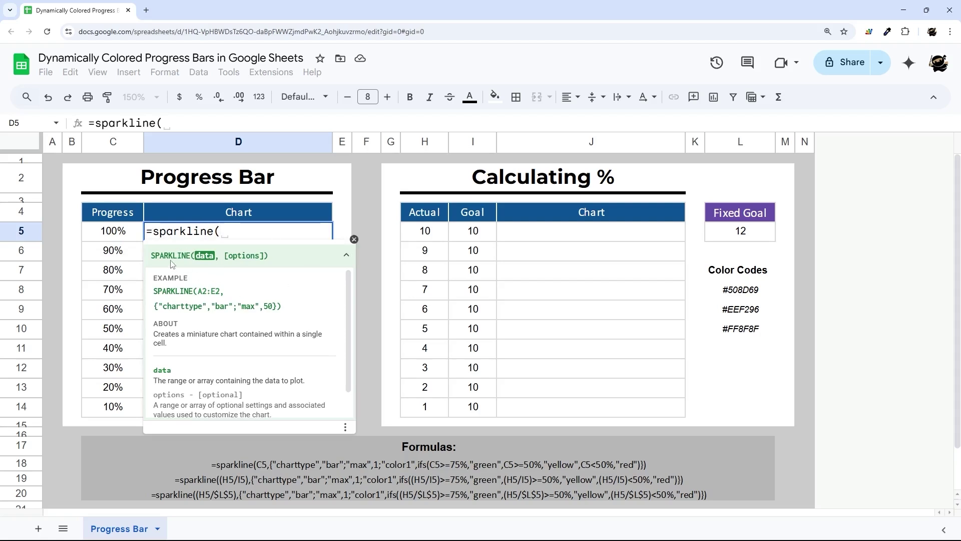
- Complete D5 as =sparkline(C5,{"charttype","bar";"max",50}) using the help example's options array
left_click(108, 235)
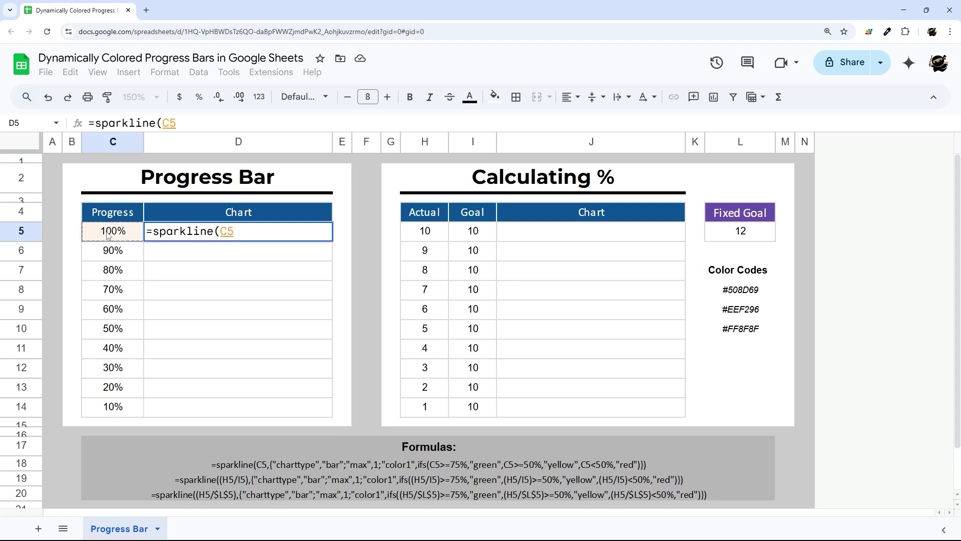
type(",")
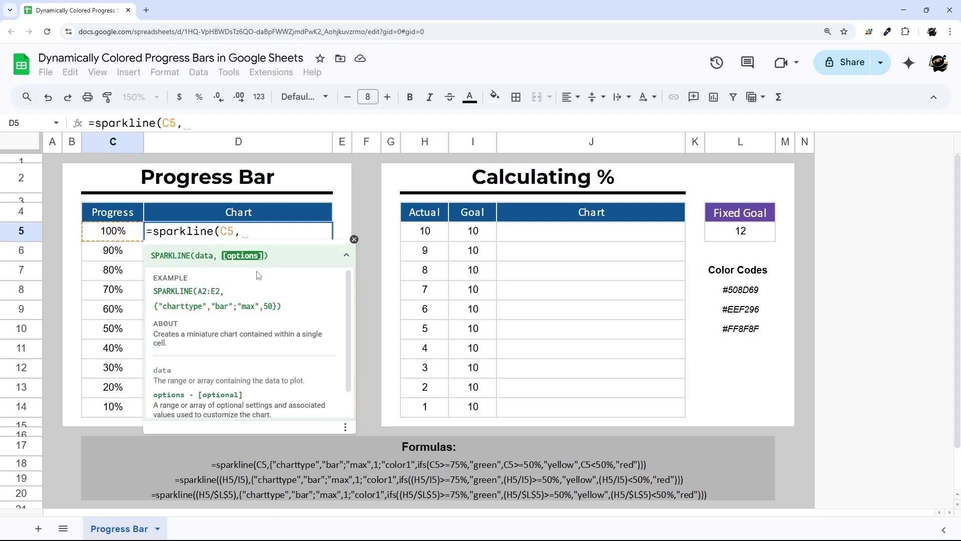
left_click(354, 239)
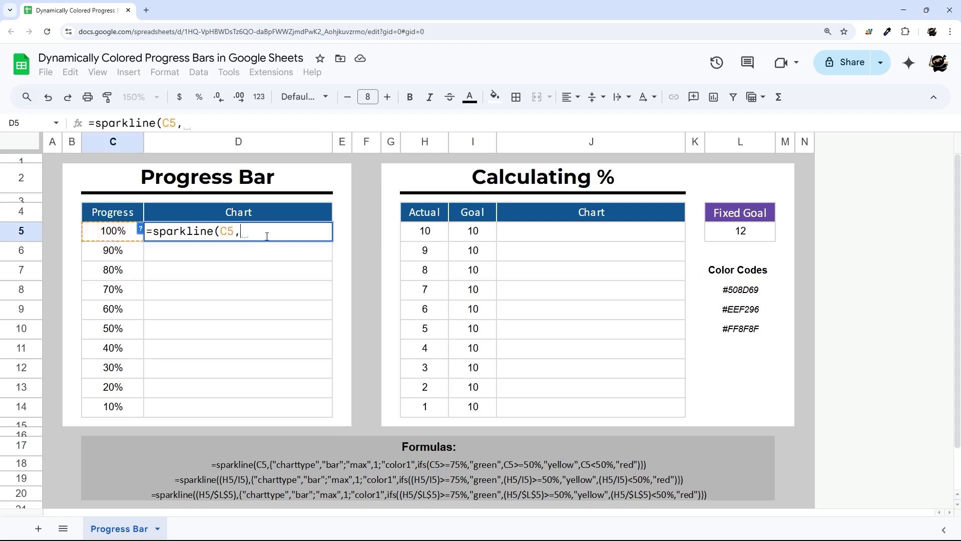
left_click(141, 229)
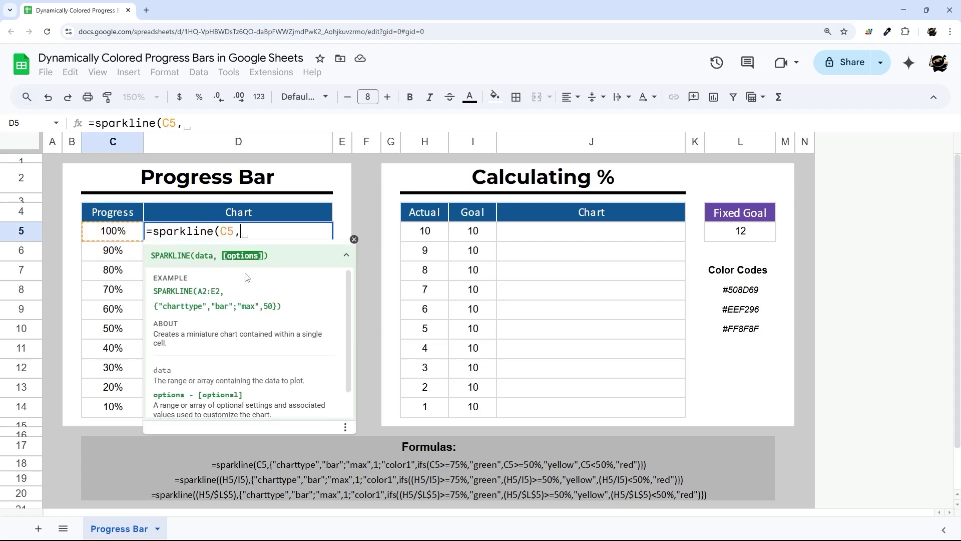
left_click(246, 232)
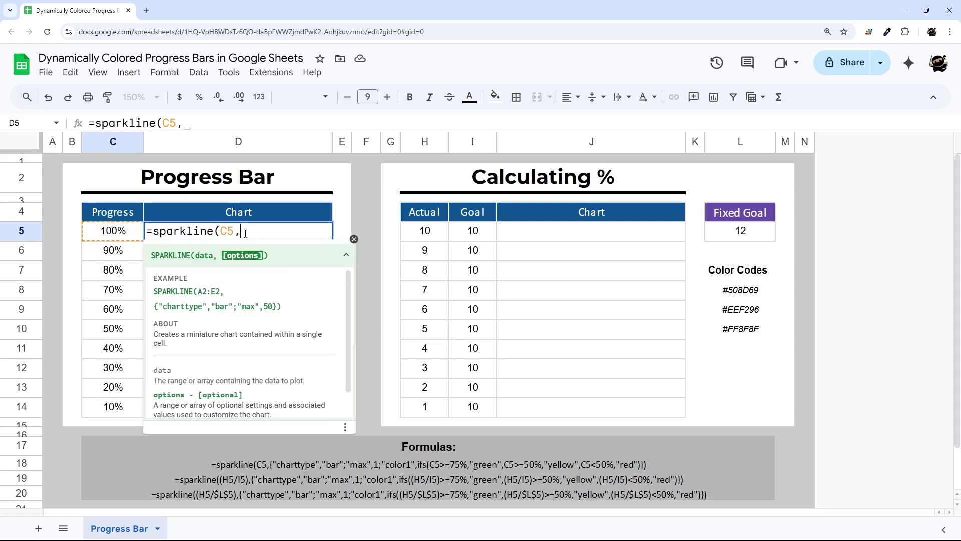
double_click(156, 307)
mouse_move(274, 305)
left_mouse_down()
mouse_move(160, 306)
mouse_move(279, 305)
left_mouse_up()
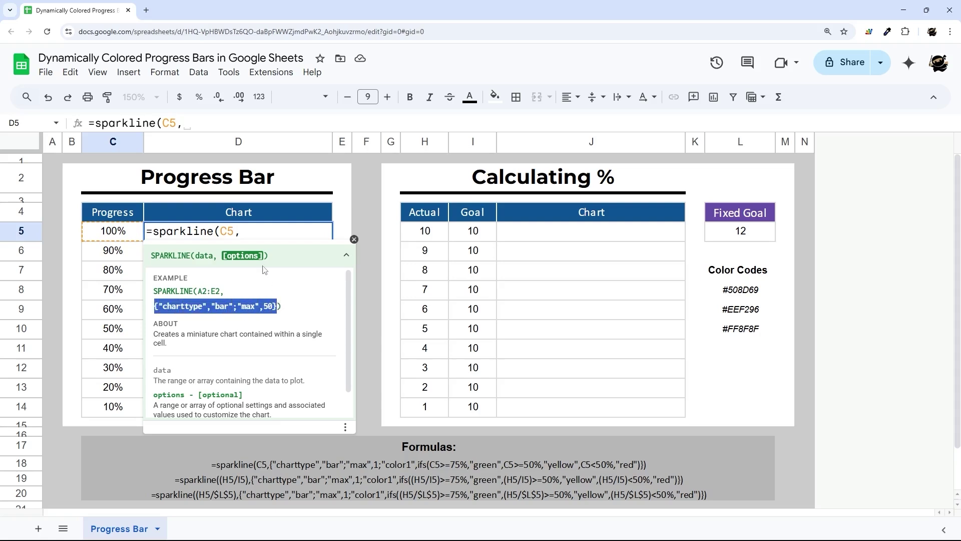
left_click(250, 232)
type("{\"charttype\",\"bar\";\"max\",50})")
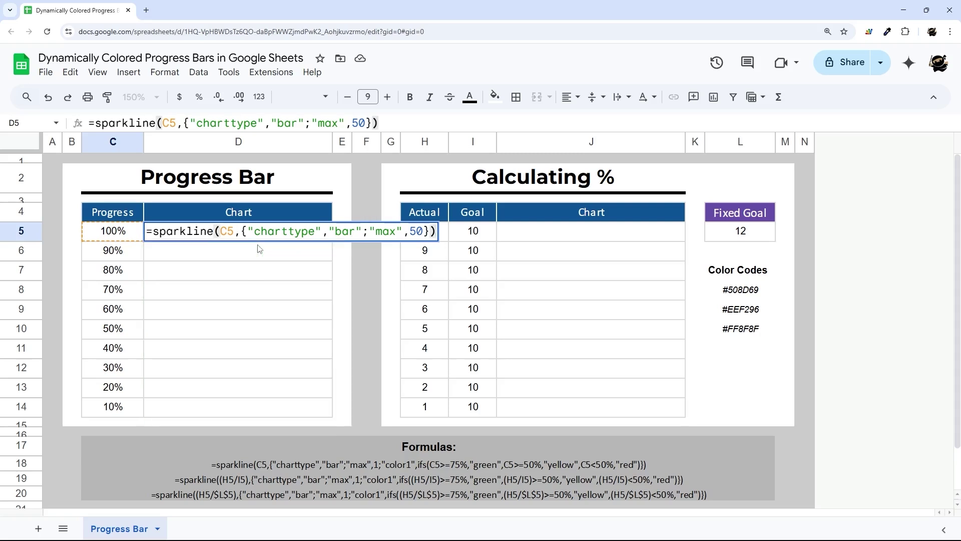
key("Return")
left_click(182, 234)
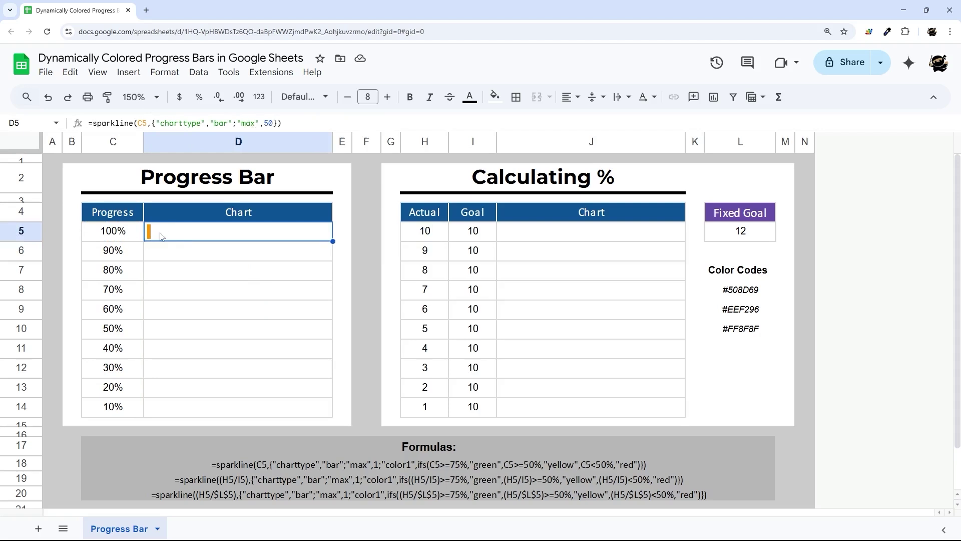
- Change the D5 sparkline's max from 50 to 1 and review the formula
left_click(274, 124)
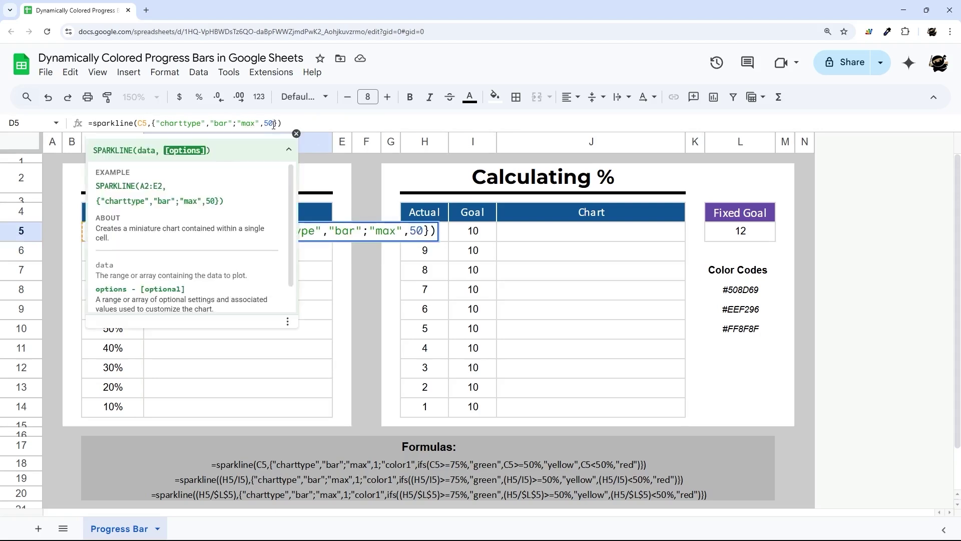
key("BackSpace")
key("BackSpace")
type("1")
key("Return")
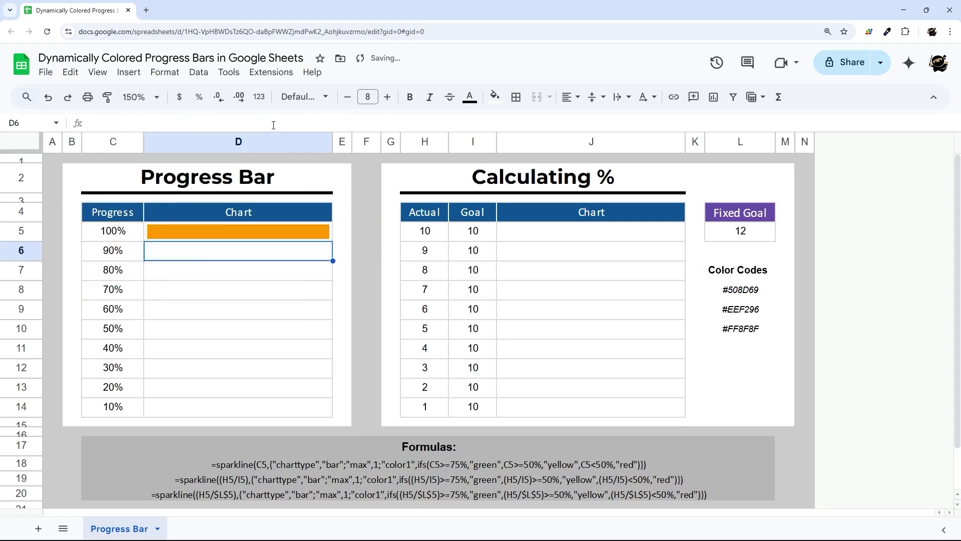
left_click(262, 239)
left_click_drag(239, 123, 274, 130)
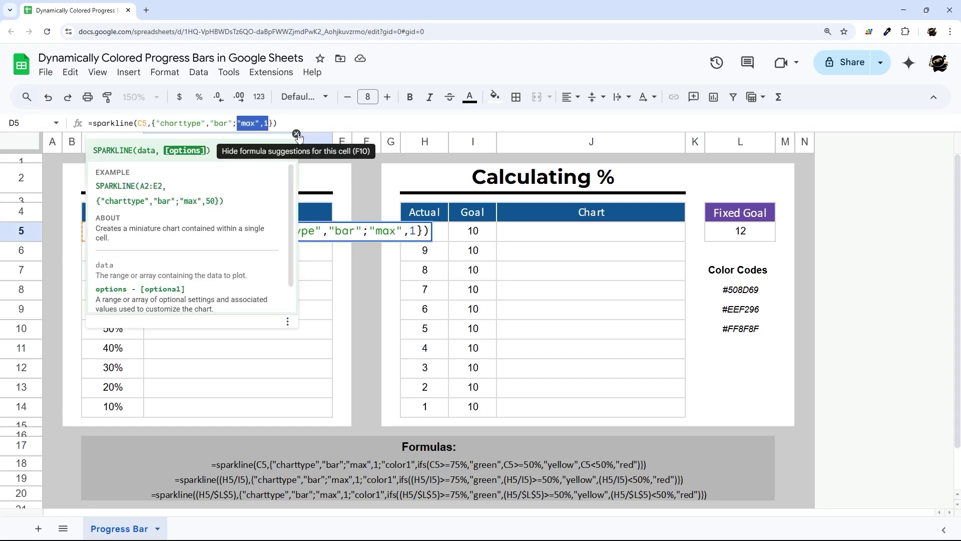
left_click(297, 134)
left_click(268, 123)
key("Return")
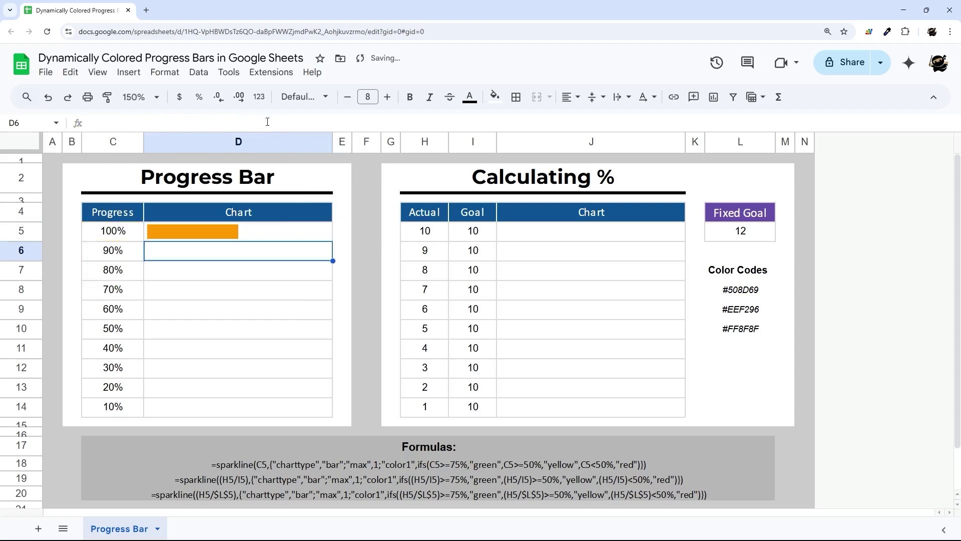
- Try a 200% maximum, then set it to 100% so the bar fills D5
left_click(214, 227)
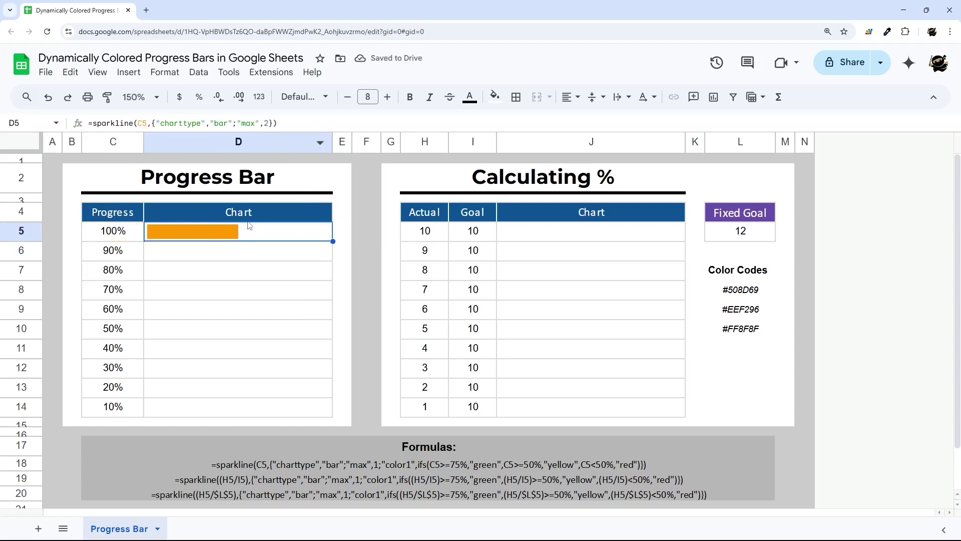
double_click(266, 123)
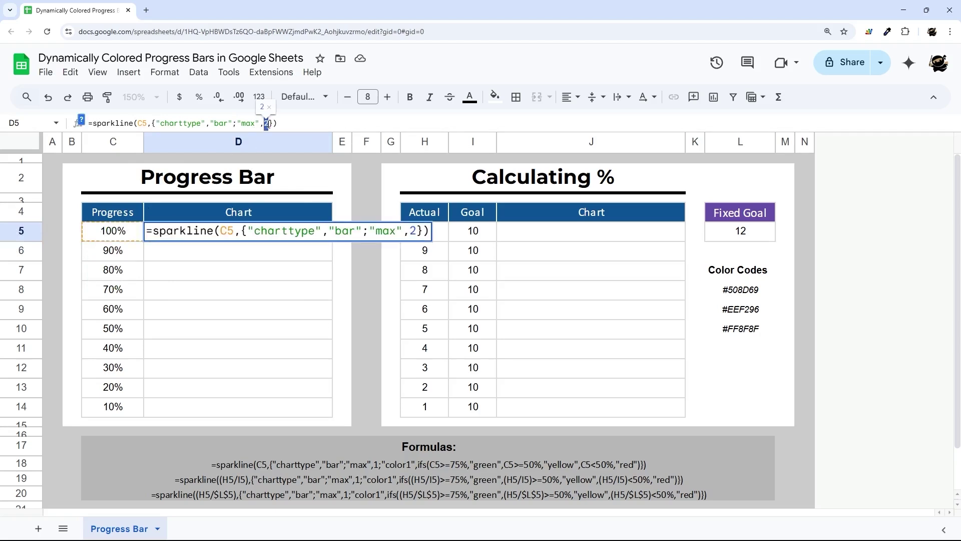
type("200%")
key("Return")
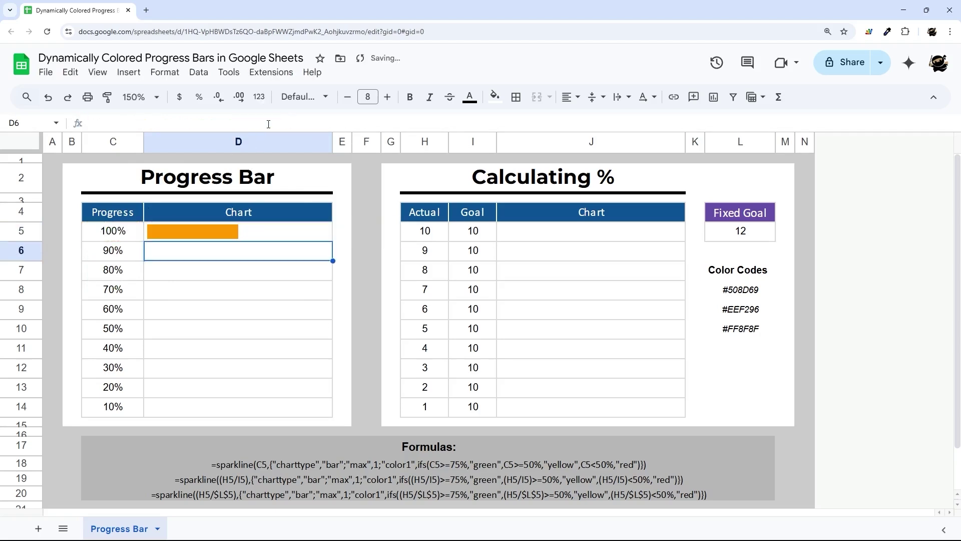
left_click(247, 233)
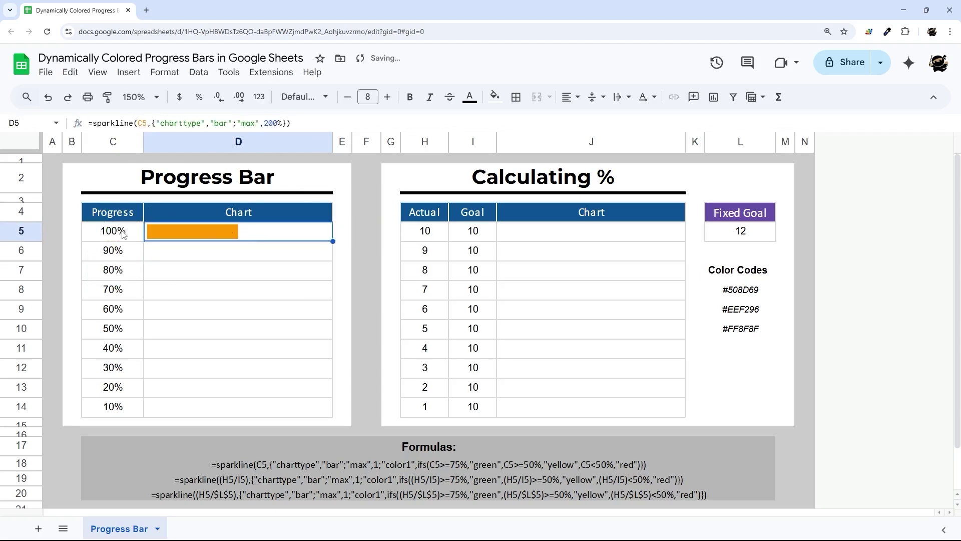
double_click(275, 123)
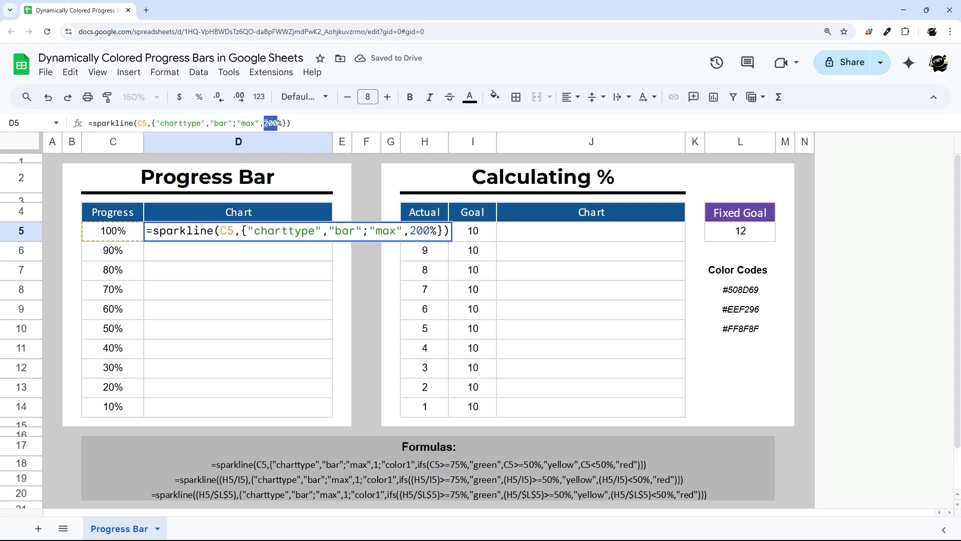
type("100")
key("Return")
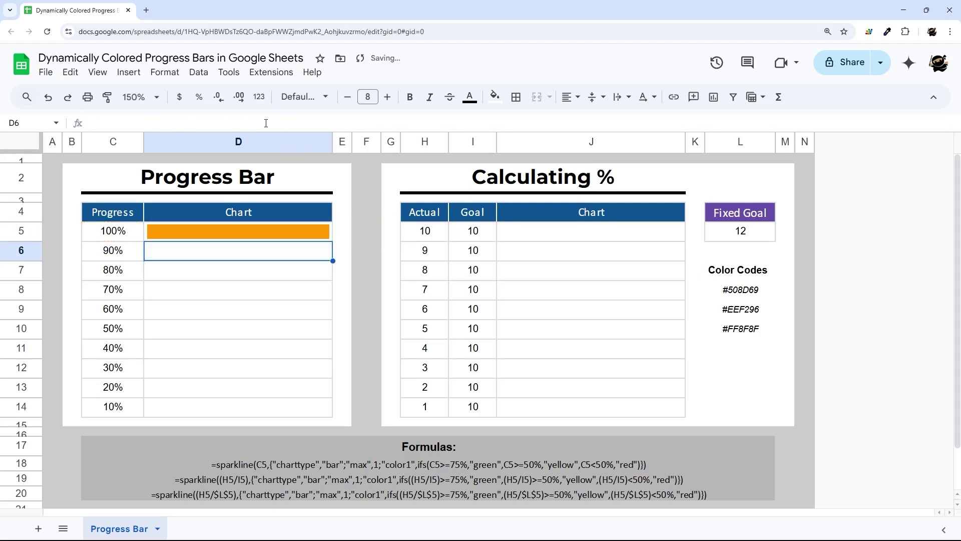
left_click(276, 237)
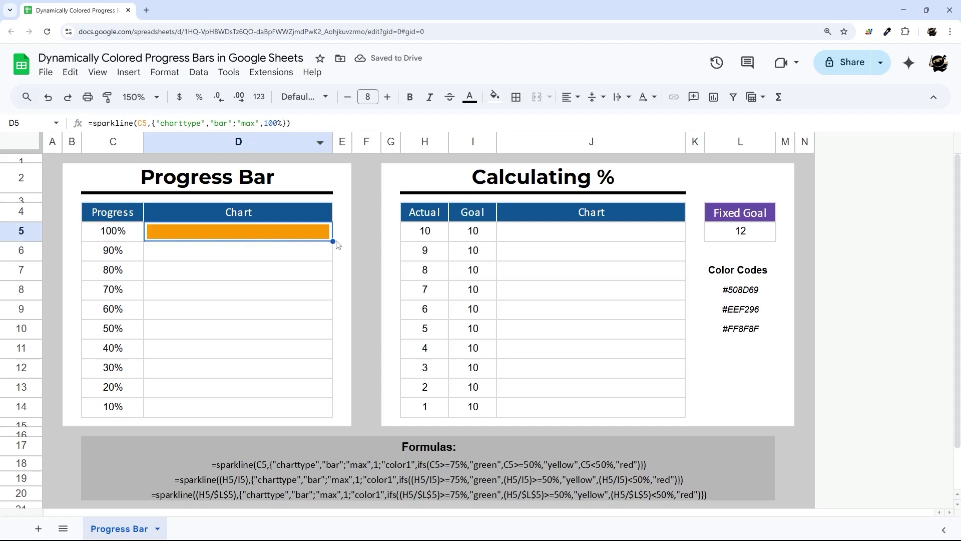
- Test-copy the D5 bar to D6:D7, remove it, and begin adding a "color1" option
left_click_drag(333, 241, 320, 260)
key("Delete")
left_click(299, 234)
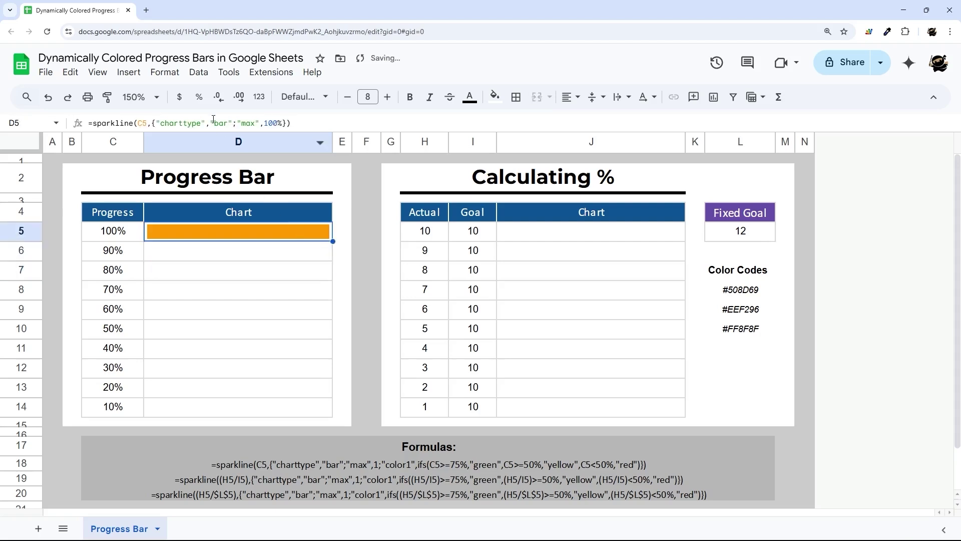
left_click(282, 122)
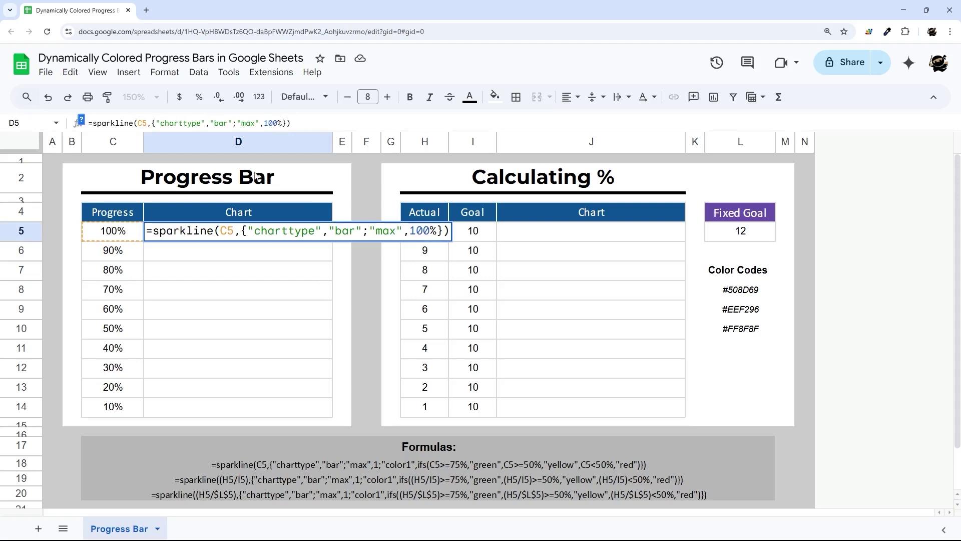
type(",")
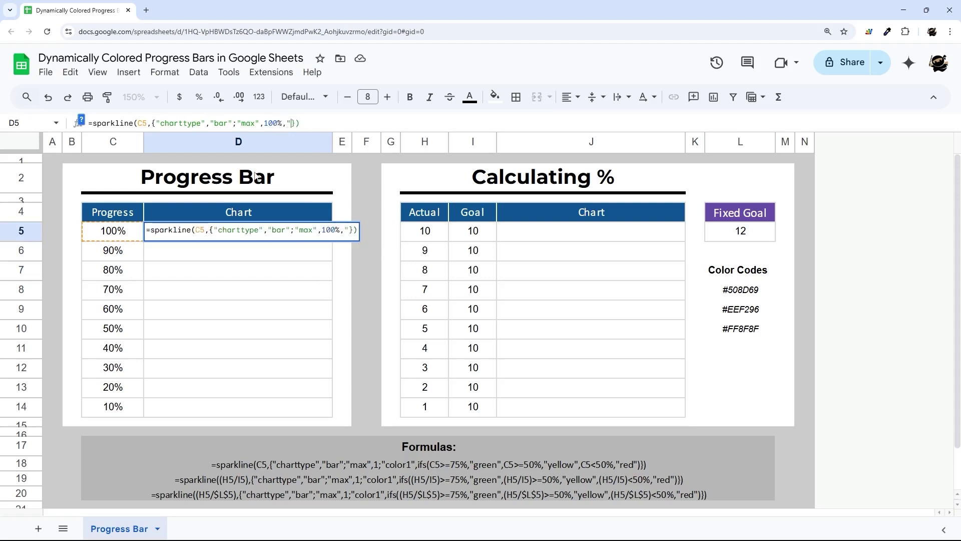
type("\"color1\"")
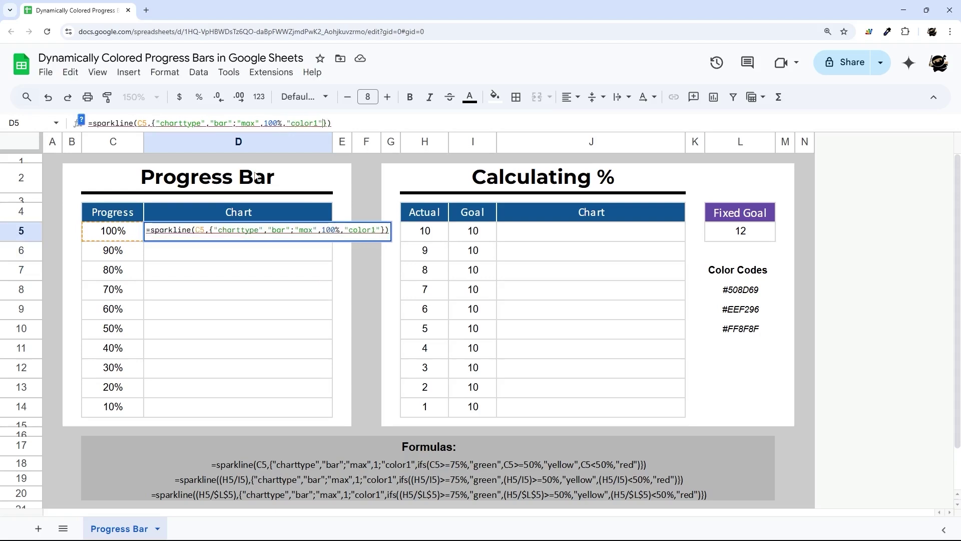
left_click(284, 122)
key("BackSpace")
type(";")
- Fix the option separators to semicolons and give "color1" the value "green"
left_click_drag(156, 122, 233, 123)
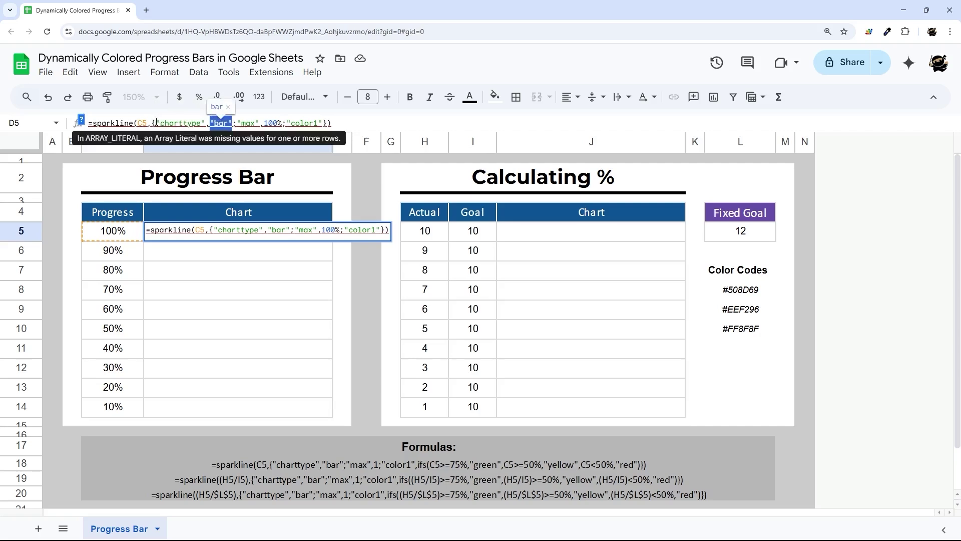
left_click_drag(156, 123, 233, 123)
left_click_drag(156, 123, 232, 123)
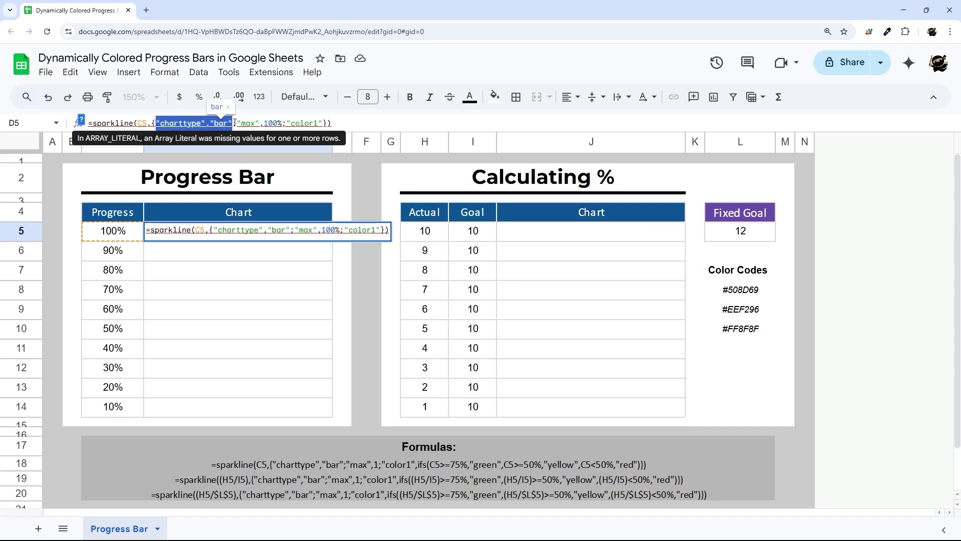
left_click(206, 123)
left_click_drag(236, 123, 233, 123)
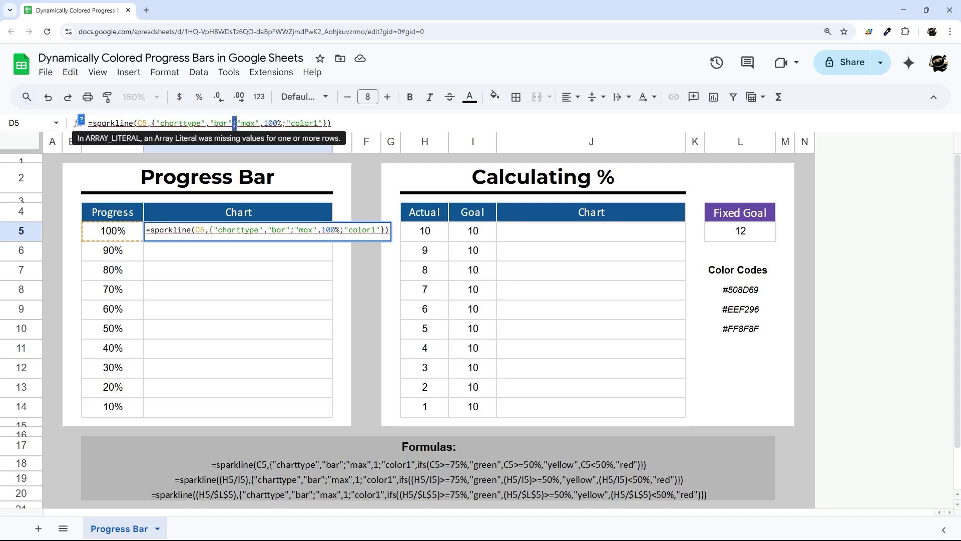
left_click(284, 122)
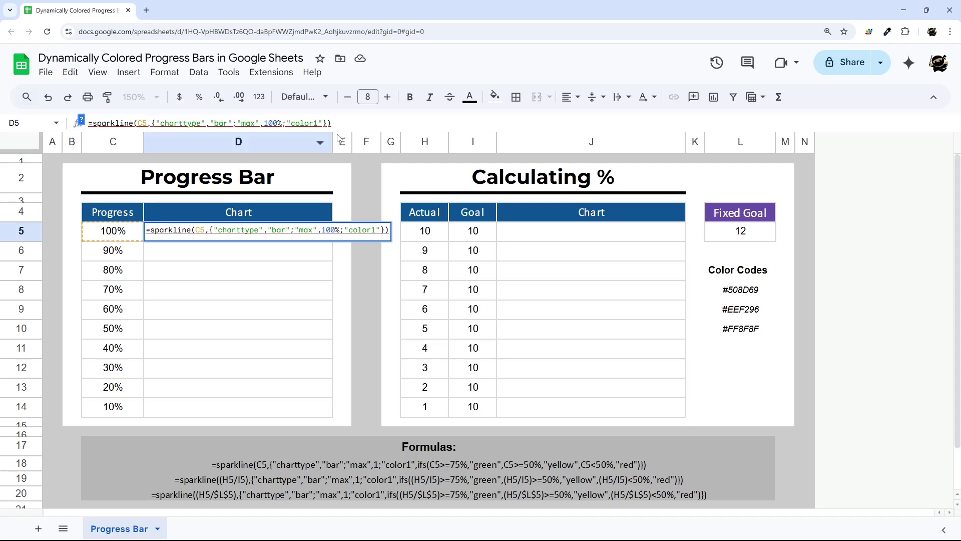
key("BackSpace")
type(";")
key("Right")
key("Right")
key("Right")
key("Right")
key("Right")
key("Right")
key("Right")
key("Right")
key("Right")
type(", ")
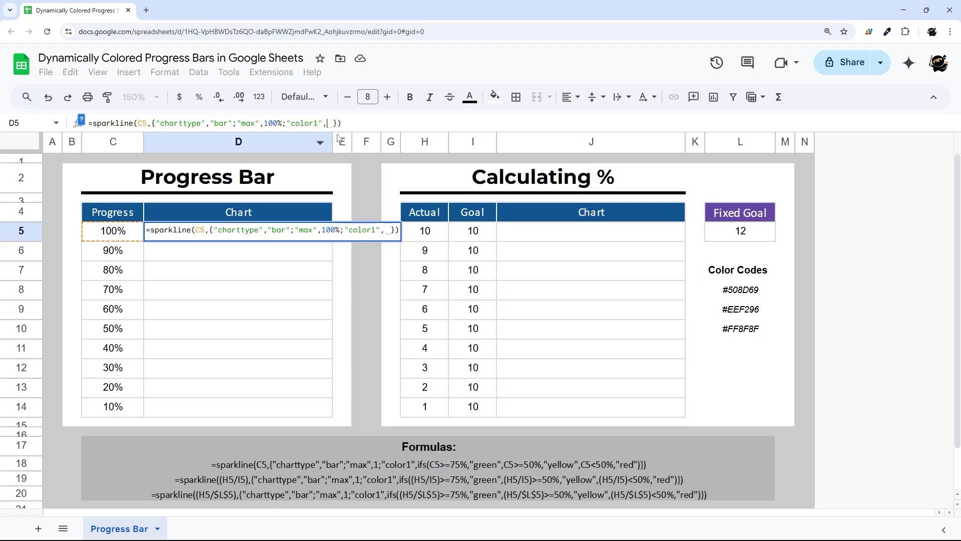
type("\"green")
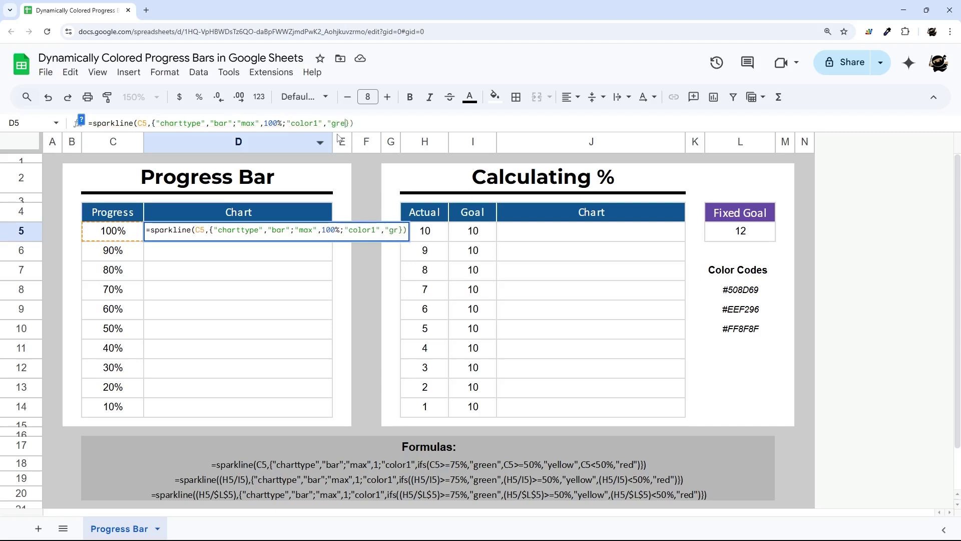
type("\"")
key("Return")
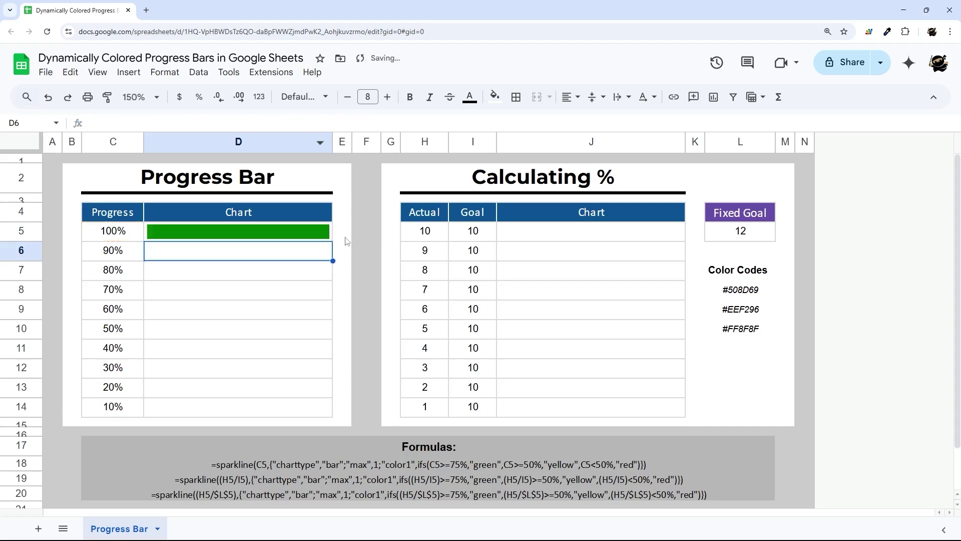
- Test-copy the green bar down, undo it, and replace "green" with an ifs( function
left_click(319, 237)
left_click_drag(333, 241, 333, 316)
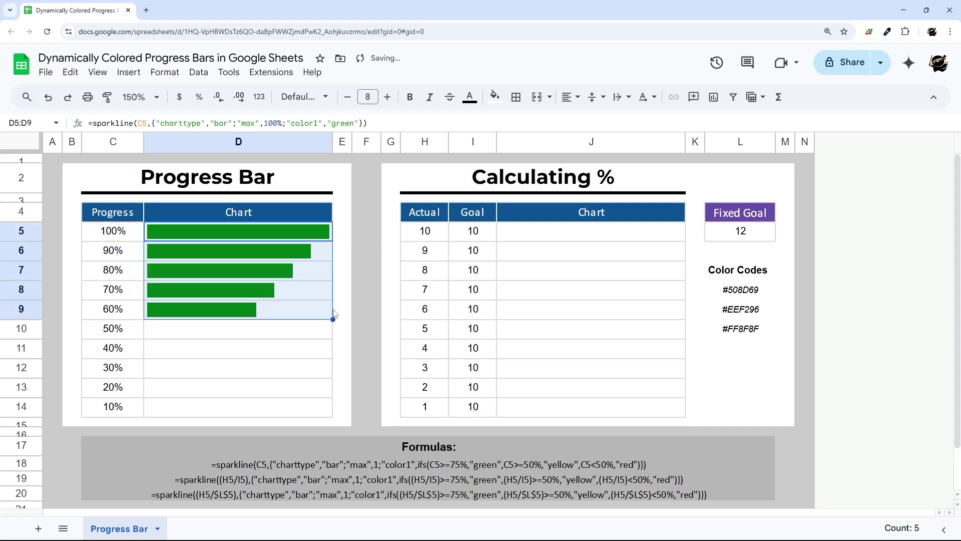
key("ctrl+z")
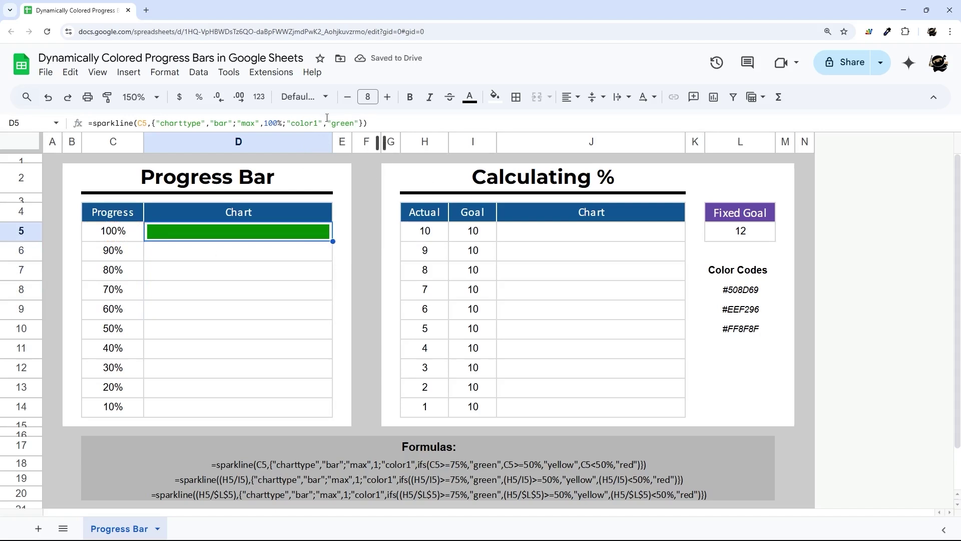
left_click(324, 122)
double_click(343, 123)
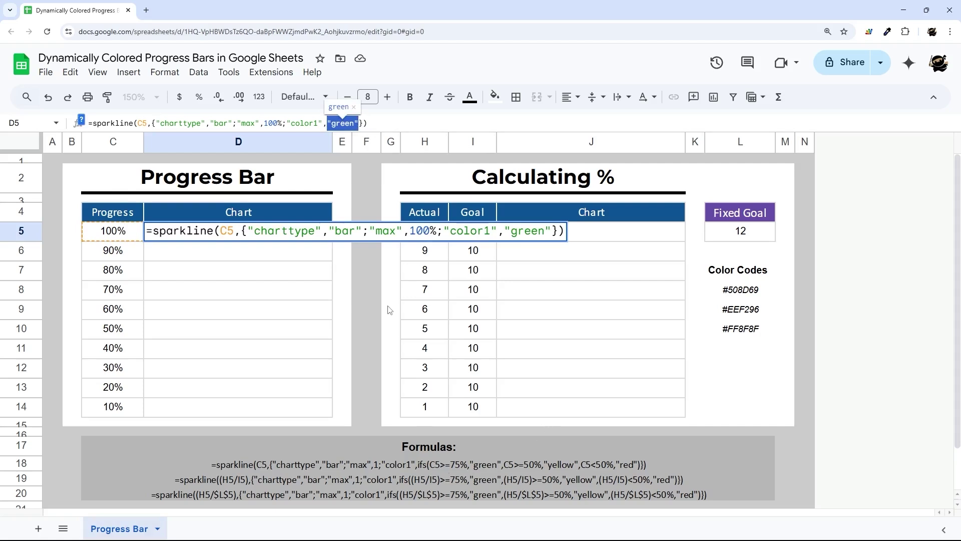
type("ifs")
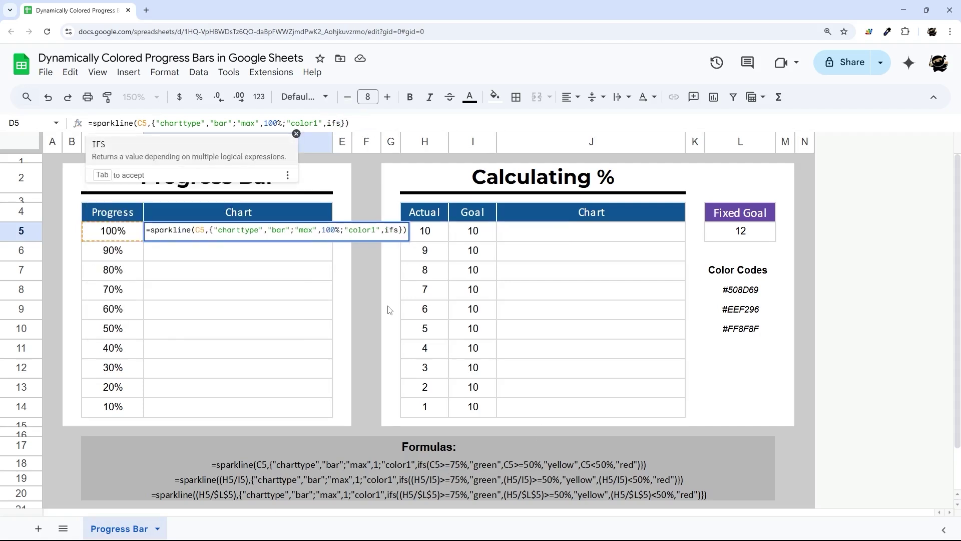
key("BackSpace")
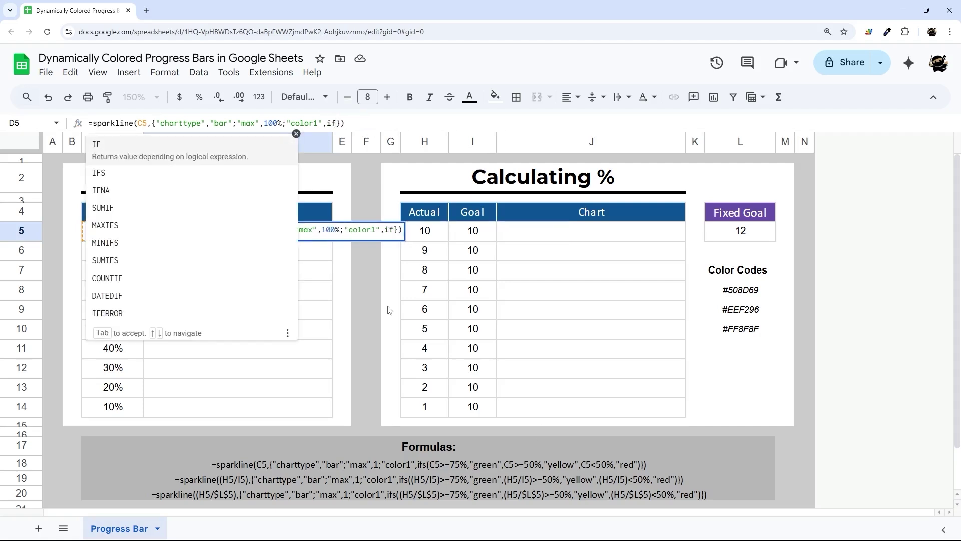
type("s(")
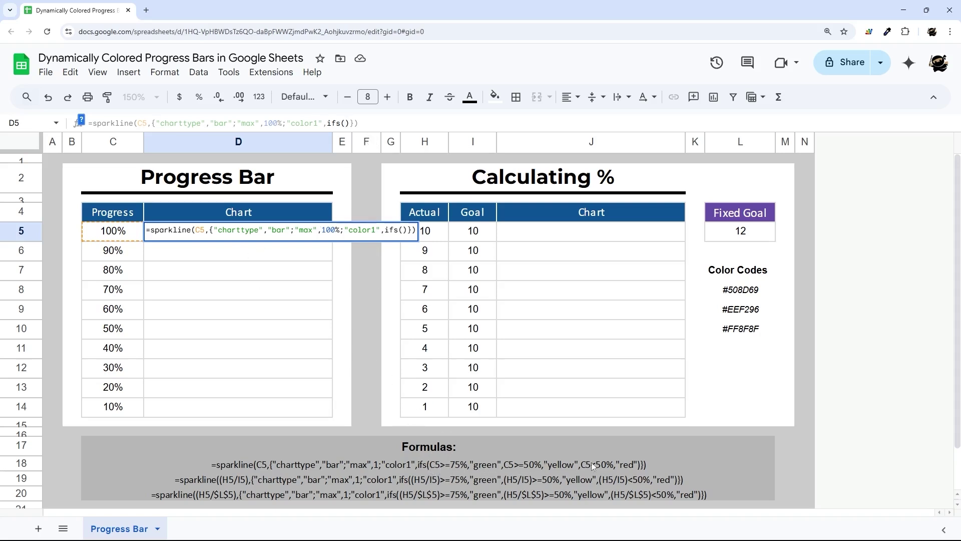
- Fill in the ifs rule: "green" when C5>75%, "yellow" when C5>50%
left_click(118, 230)
type(">")
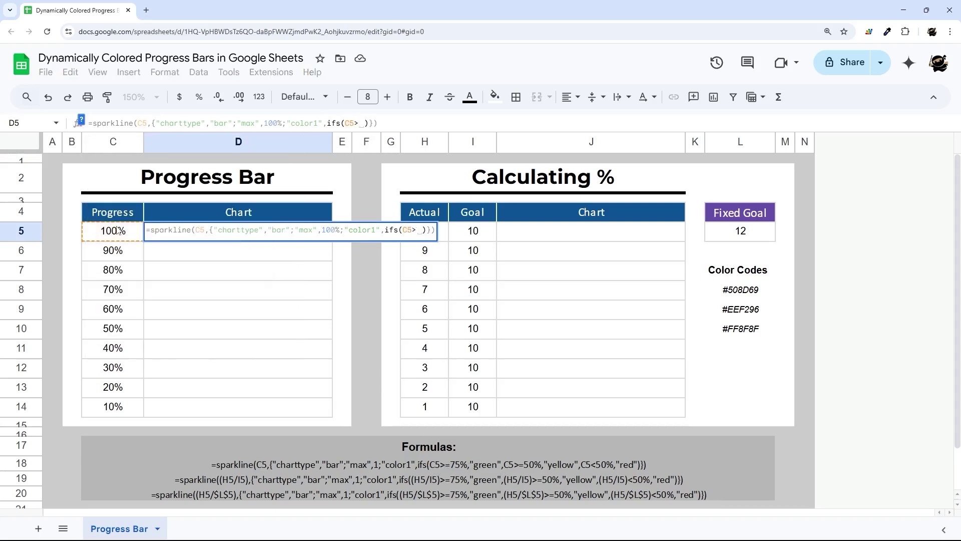
type("75%")
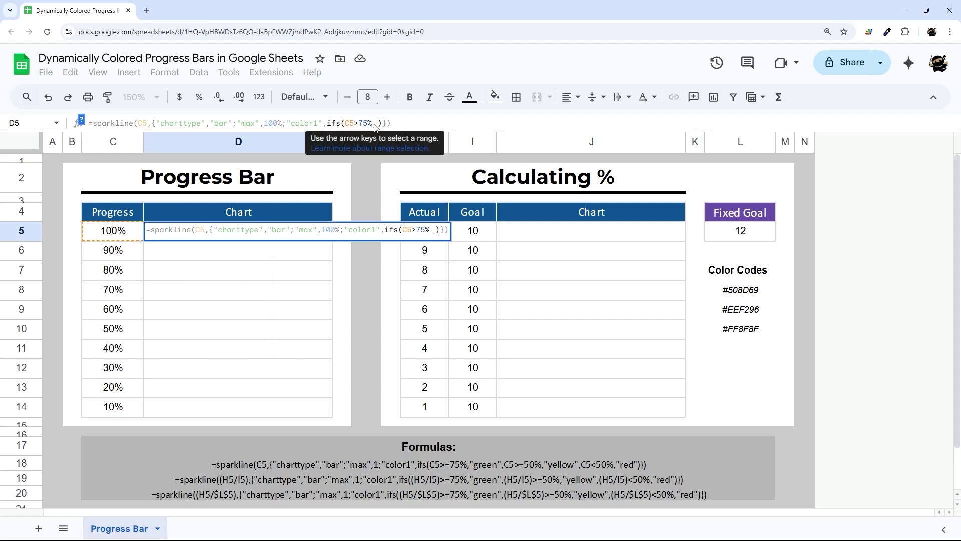
type(",\"green\"")
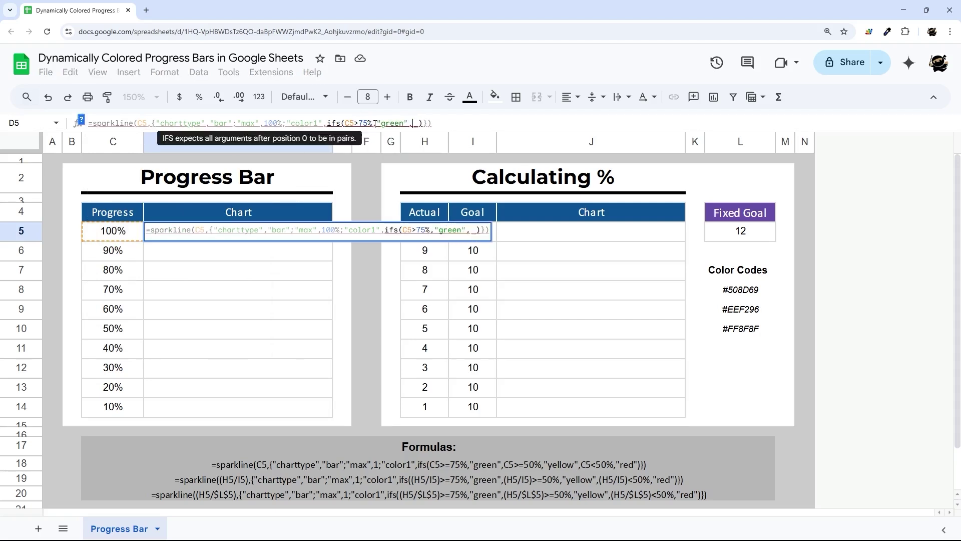
type(",C6")
key("BackSpace")
type("5>50%")
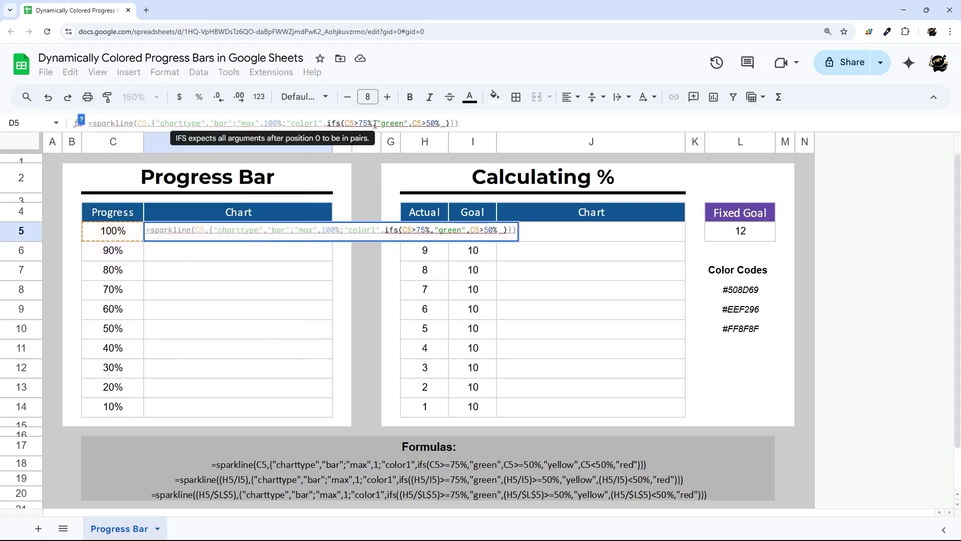
left_click_drag(345, 123, 368, 123)
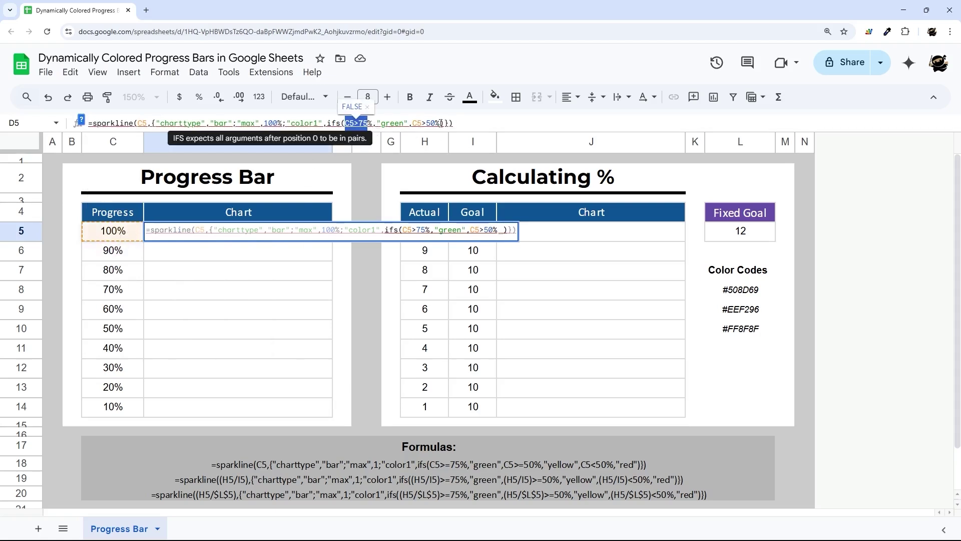
left_click_drag(441, 124, 417, 125)
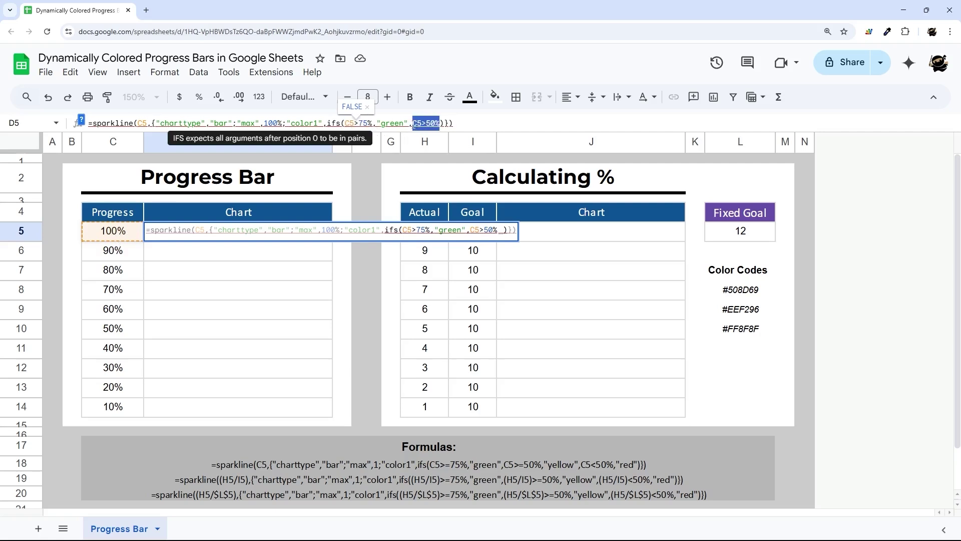
left_click(441, 124)
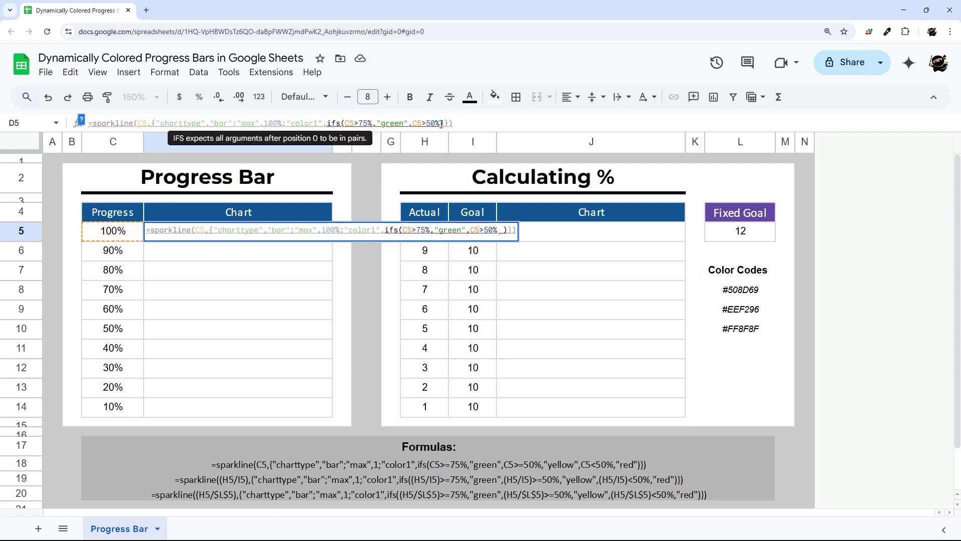
type(",\"yellow\"")
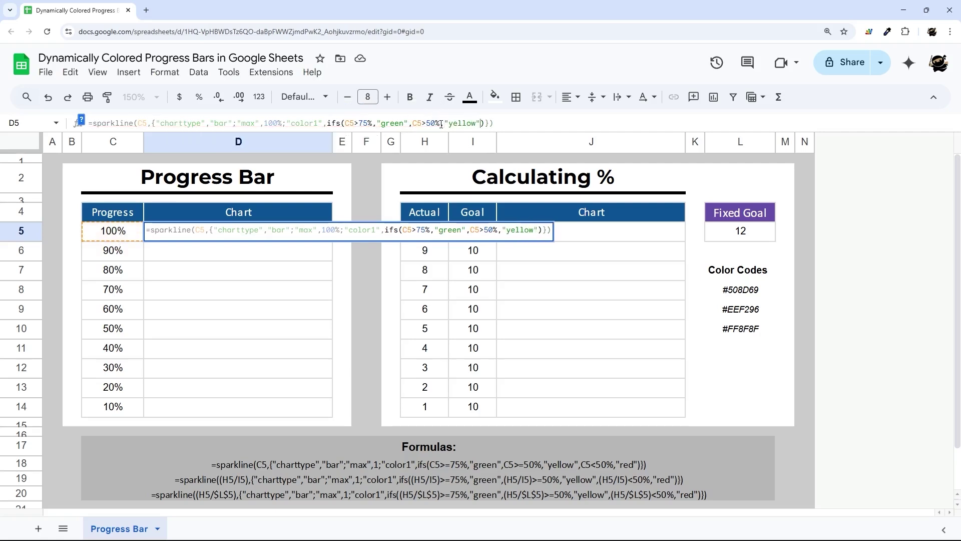
- Add a third ifs condition, C5<50%, to D5's colour rule, ready for its colour
left_click_drag(346, 123, 408, 124)
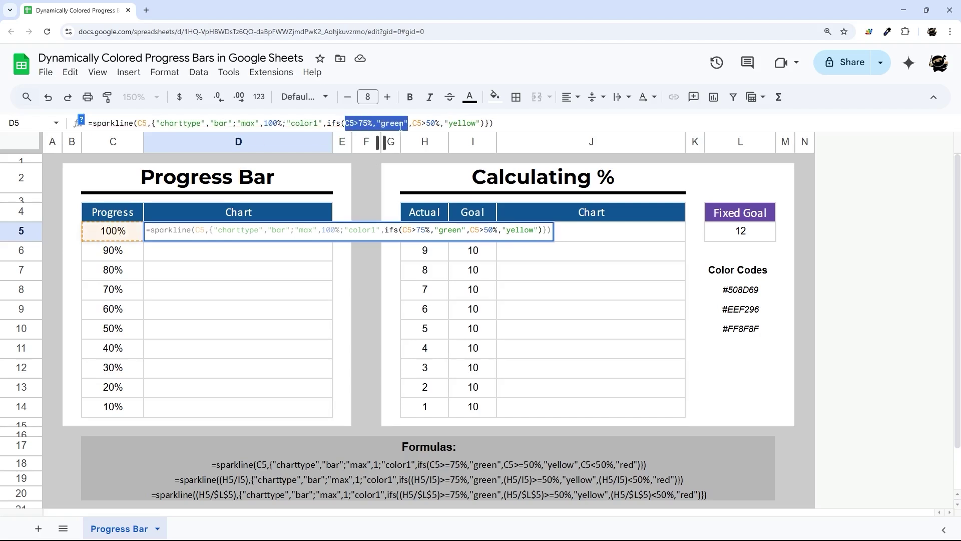
left_click_drag(413, 124, 436, 123)
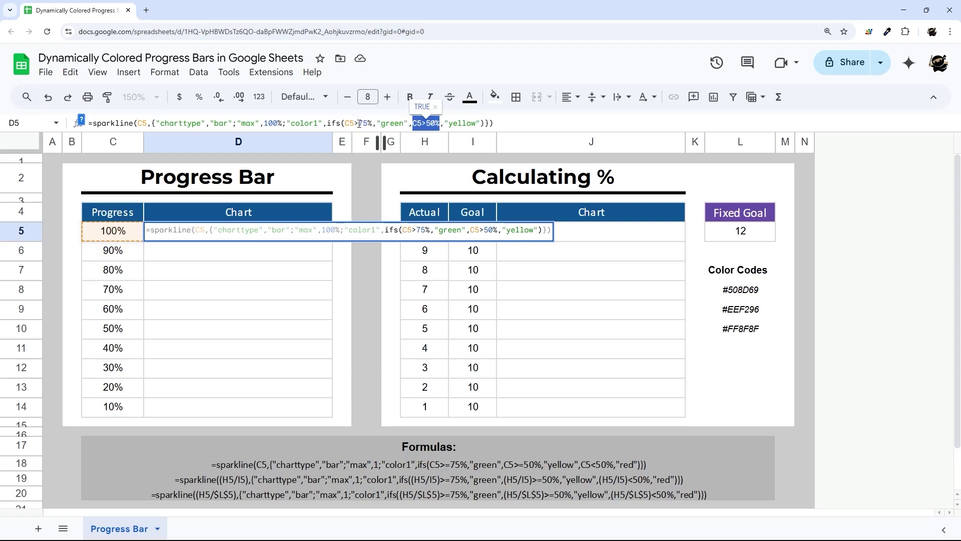
left_click(358, 122)
type("=")
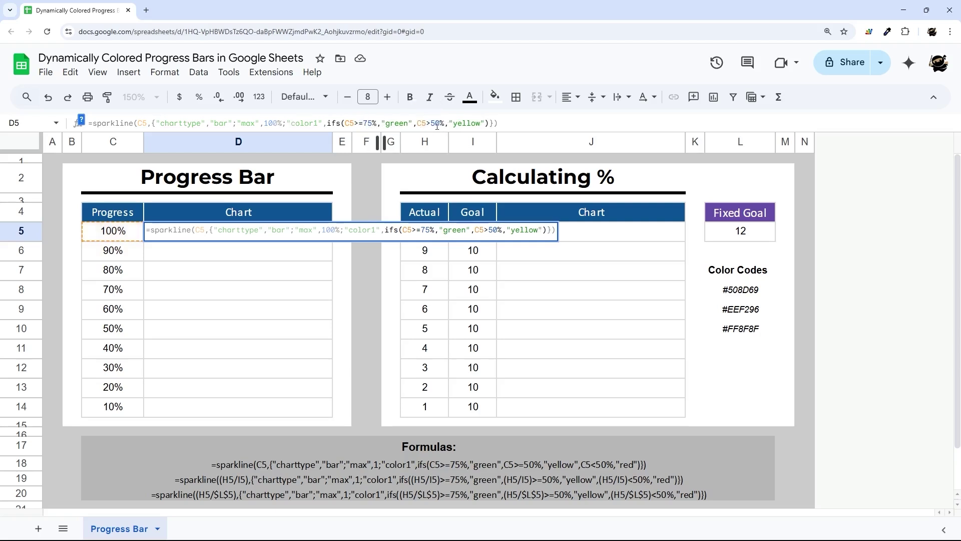
type("=")
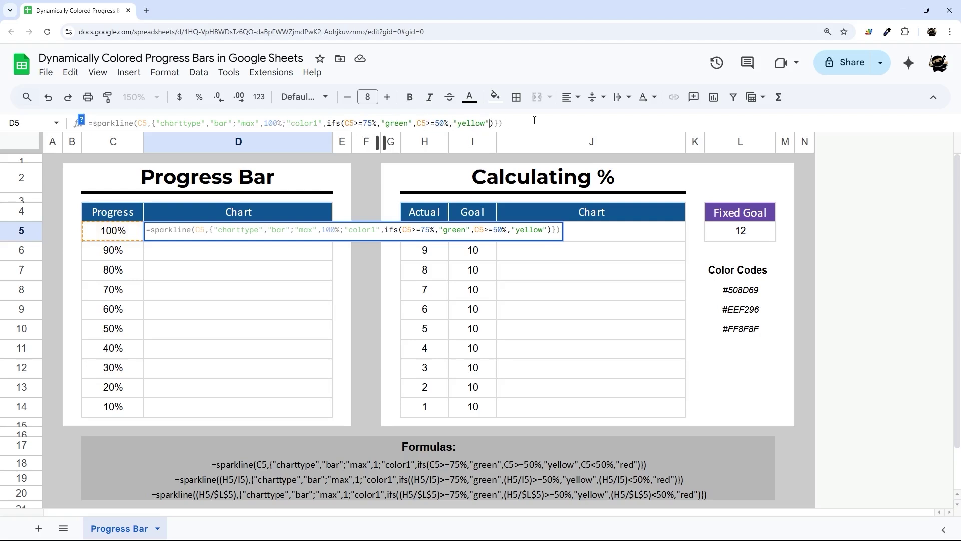
type(",")
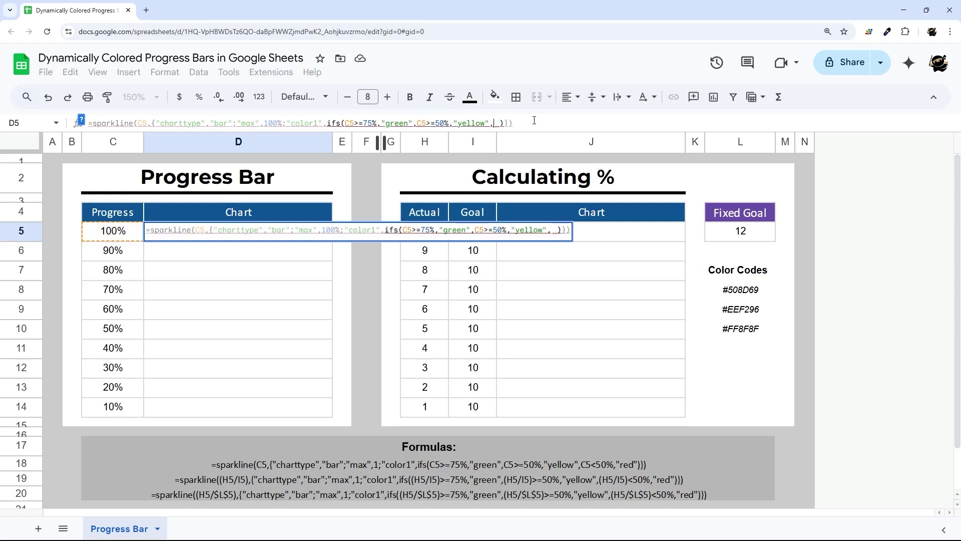
type("C5")
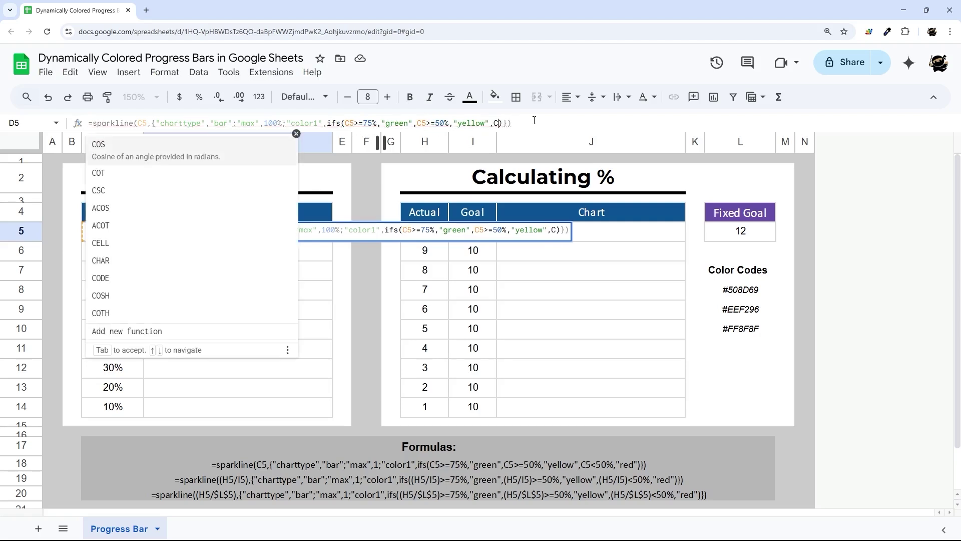
type("<50%")
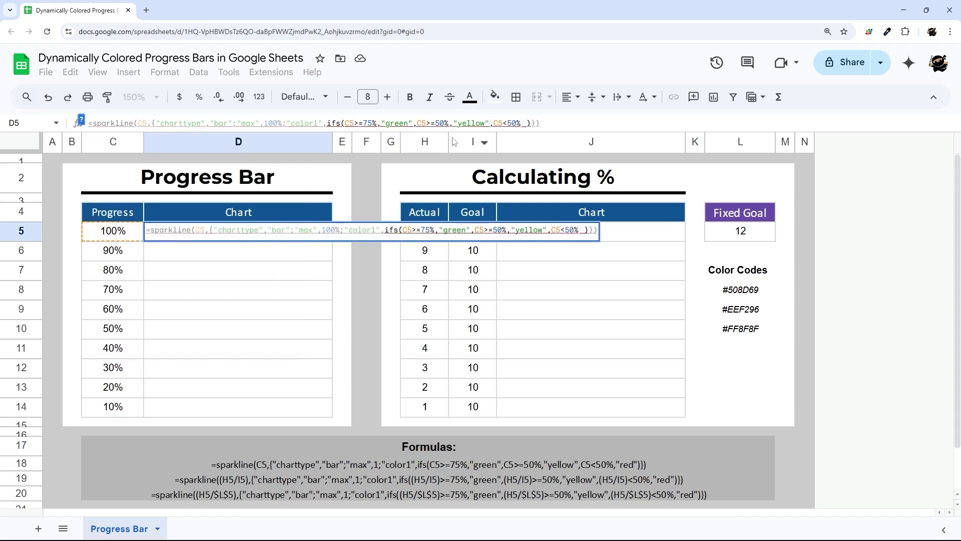
left_click_drag(426, 122, 435, 123)
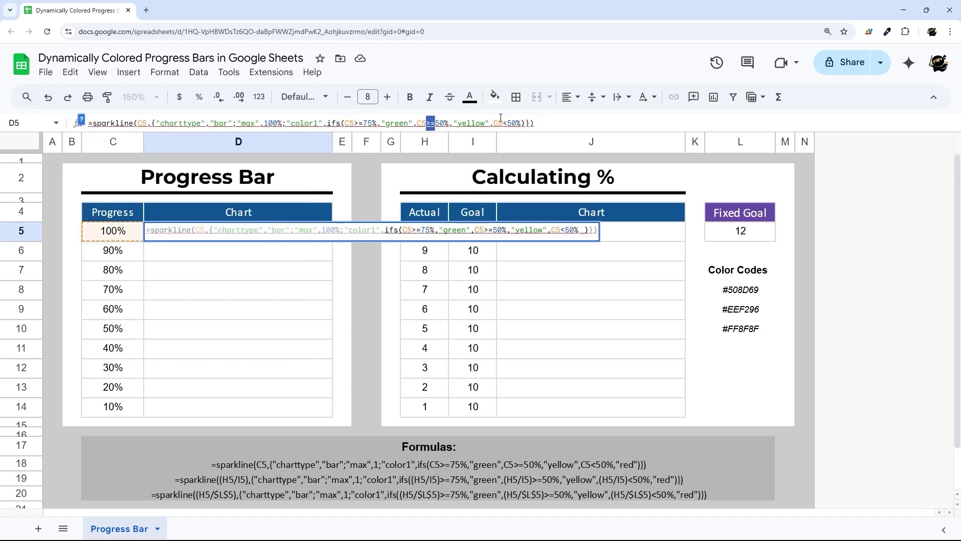
left_click_drag(502, 123, 508, 123)
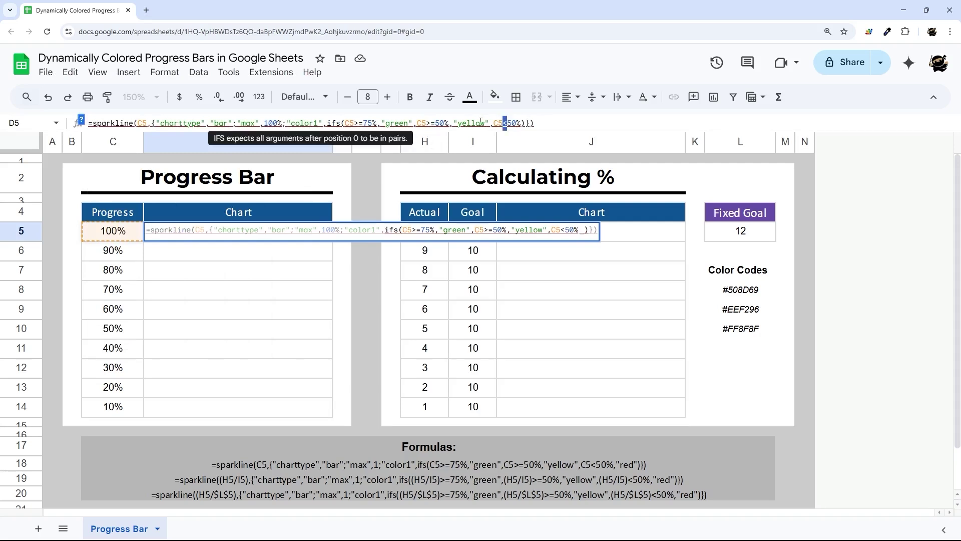
left_click(521, 123)
- Finish D5's colour rule with "red" and fill the sparkline down to D14
type(",\"red\"")
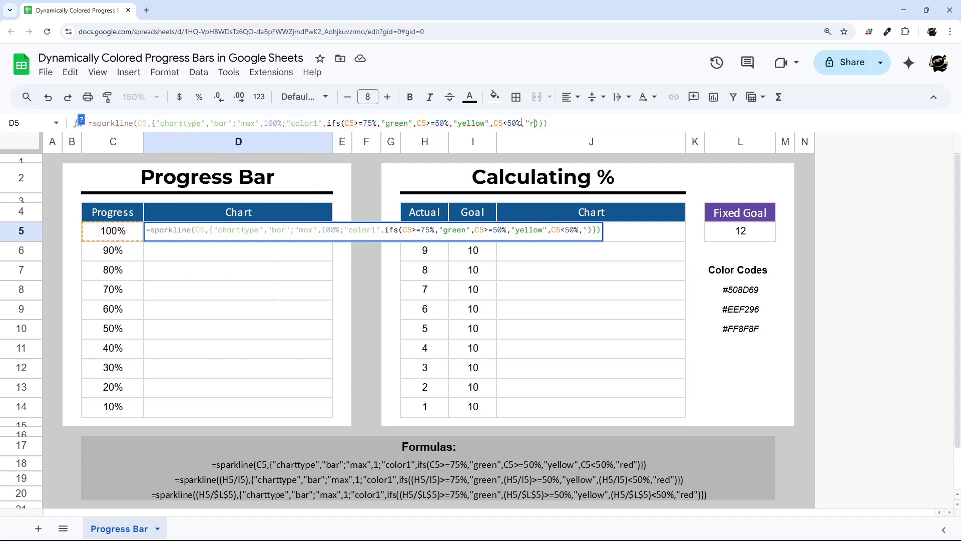
key("Return")
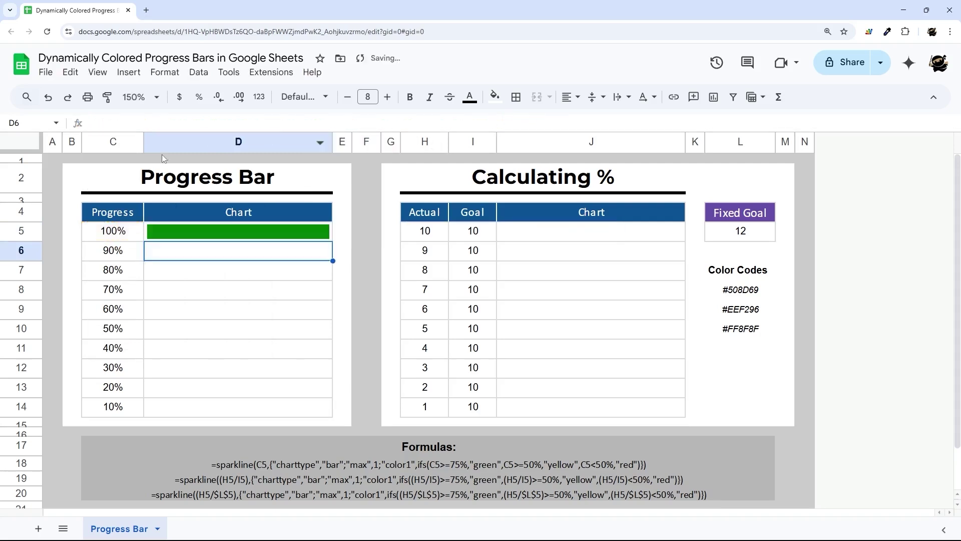
left_click(328, 235)
left_click_drag(333, 241, 310, 413)
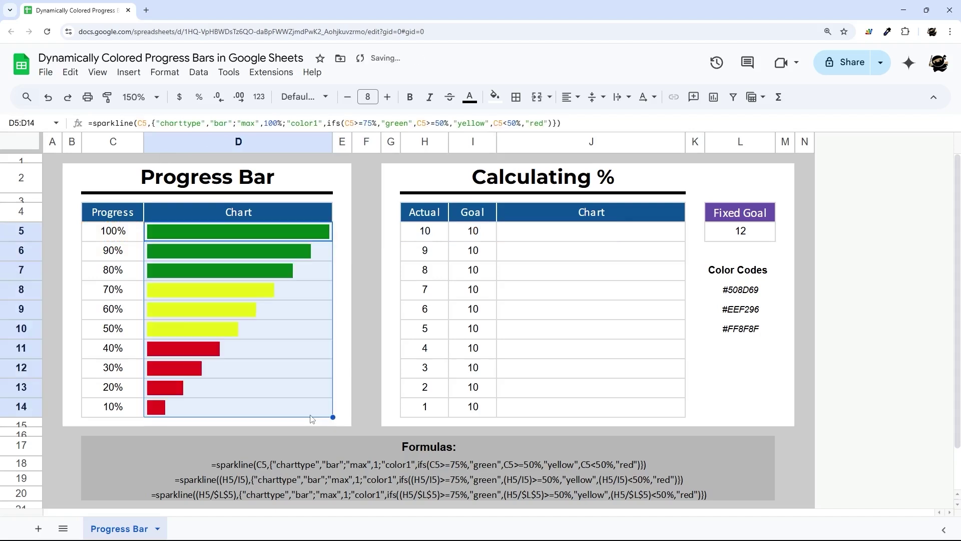
left_click(288, 238)
- Review D5's formula against the Progress values, recommit it and refill D5:D14
left_click(563, 123)
left_click_drag(563, 123, 54, 114)
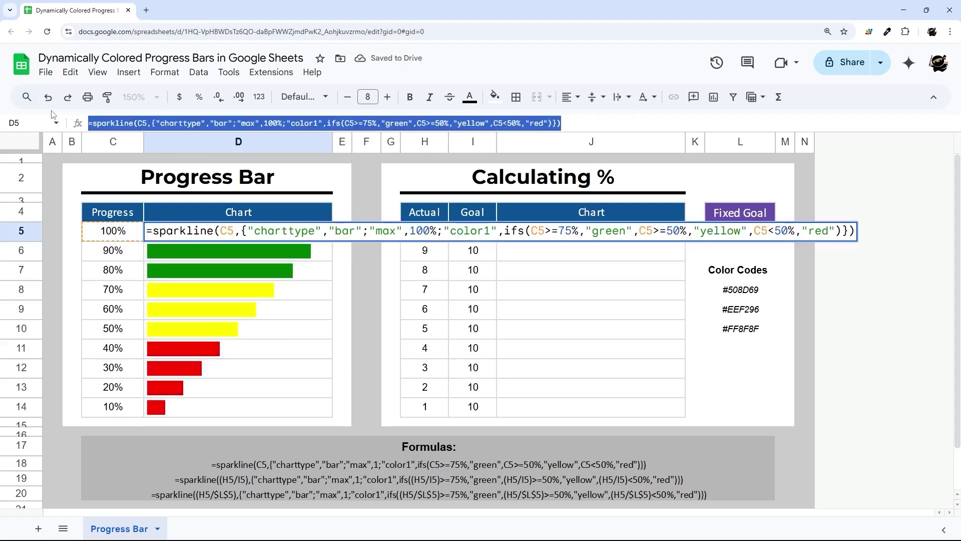
key("Escape")
left_click_drag(431, 235, 495, 409)
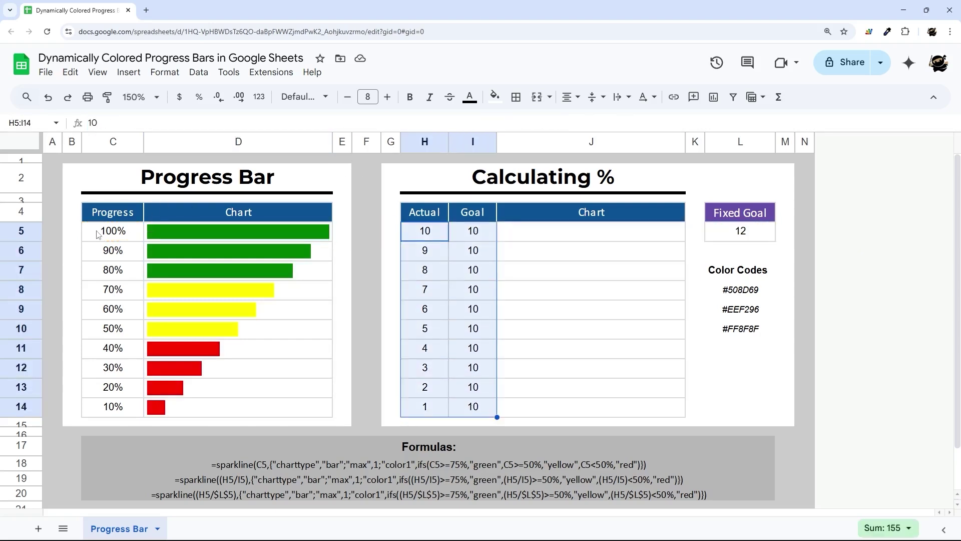
left_click_drag(99, 234, 104, 416)
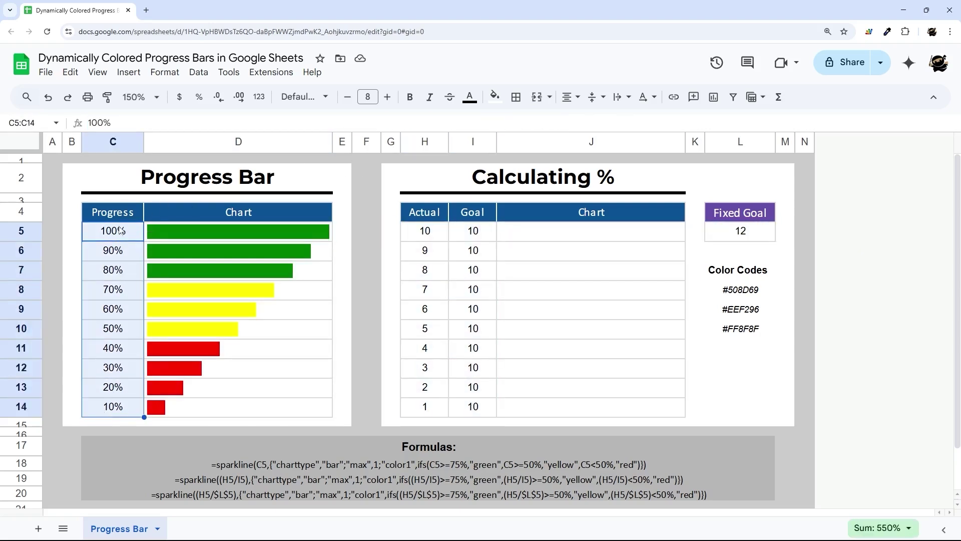
left_click_drag(113, 231, 112, 408)
left_click(200, 232)
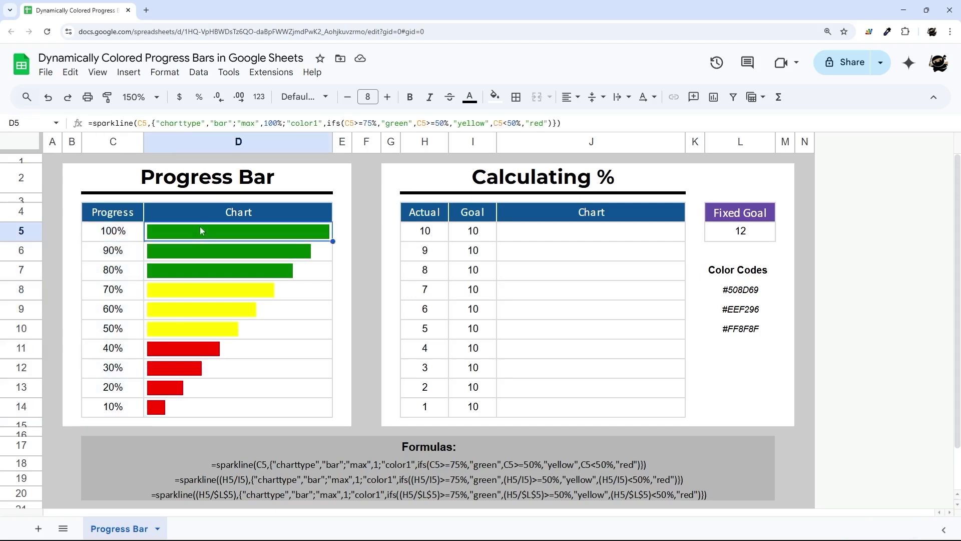
left_click(263, 121)
key("Return")
left_click(330, 238)
left_click_drag(333, 242, 316, 410)
left_click_drag(138, 227, 112, 418)
left_click(261, 97)
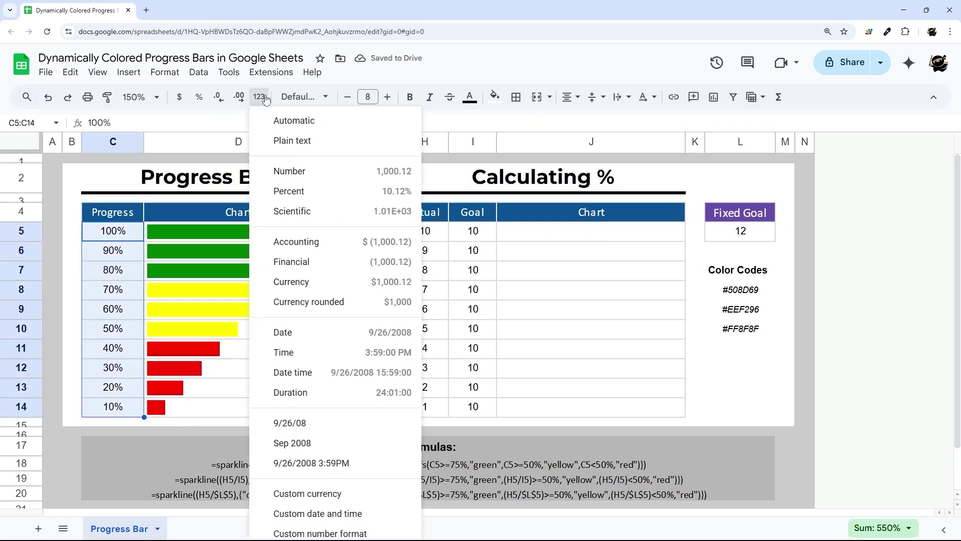
left_click(295, 171)
left_click(186, 237)
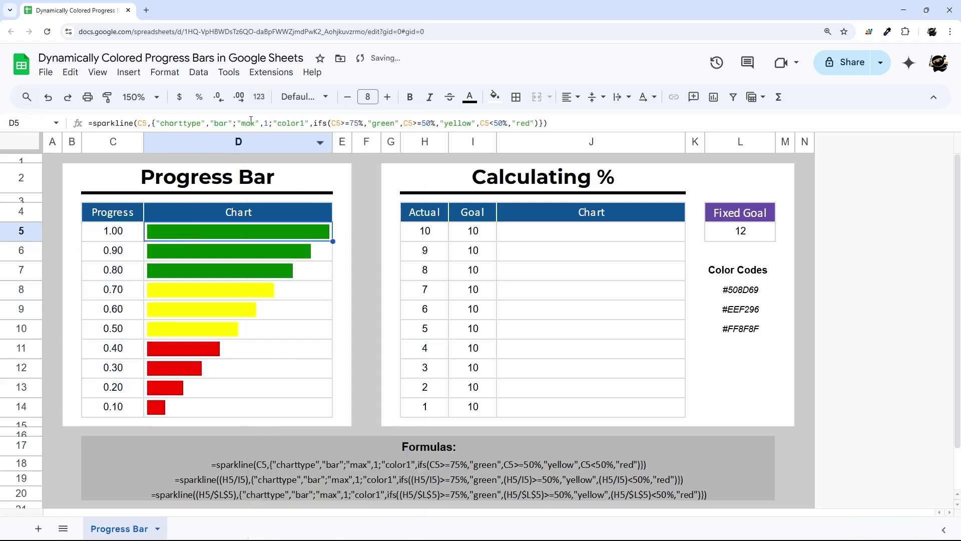
left_click(266, 124)
double_click(266, 124)
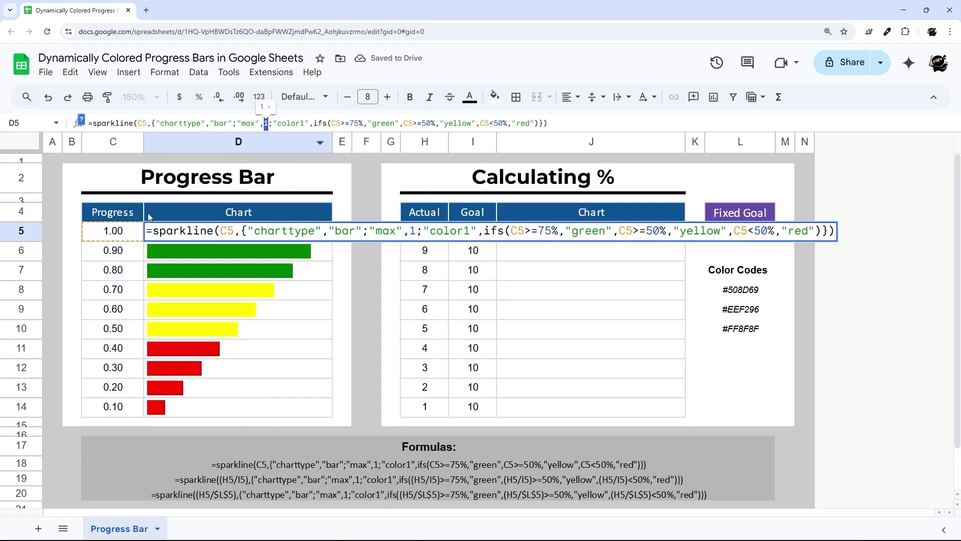
left_click(113, 232)
key("Escape")
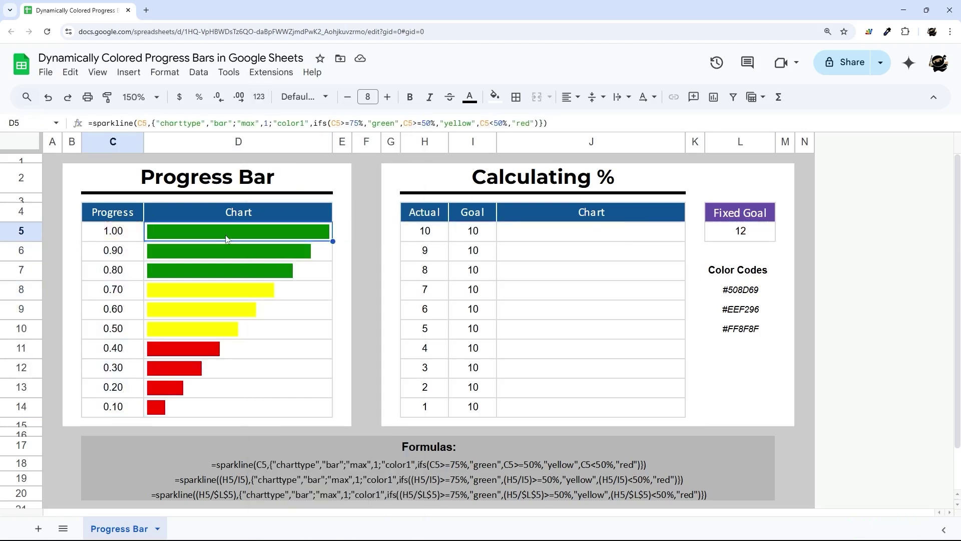
left_click_drag(113, 231, 226, 234)
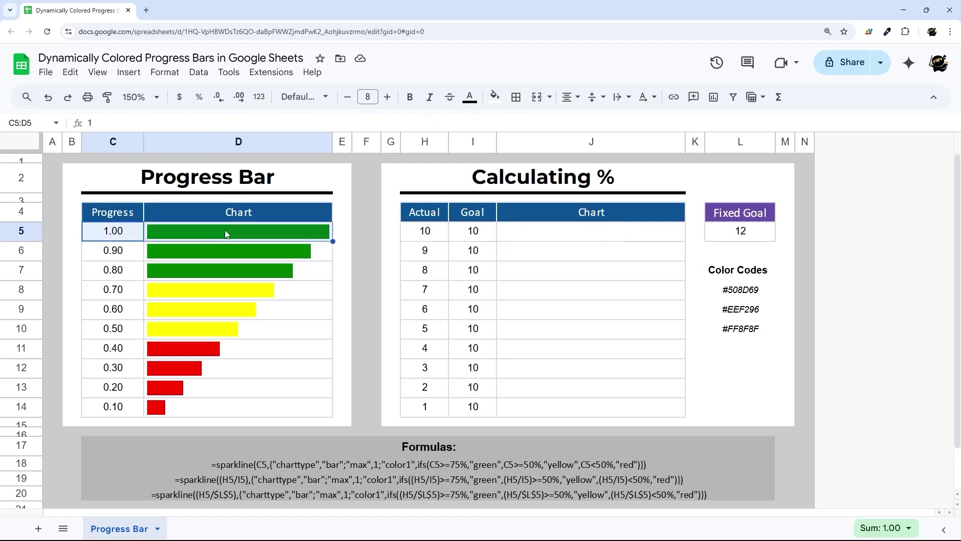
left_click(179, 252)
left_click(135, 250)
left_click(148, 246)
left_click_drag(125, 231, 119, 408)
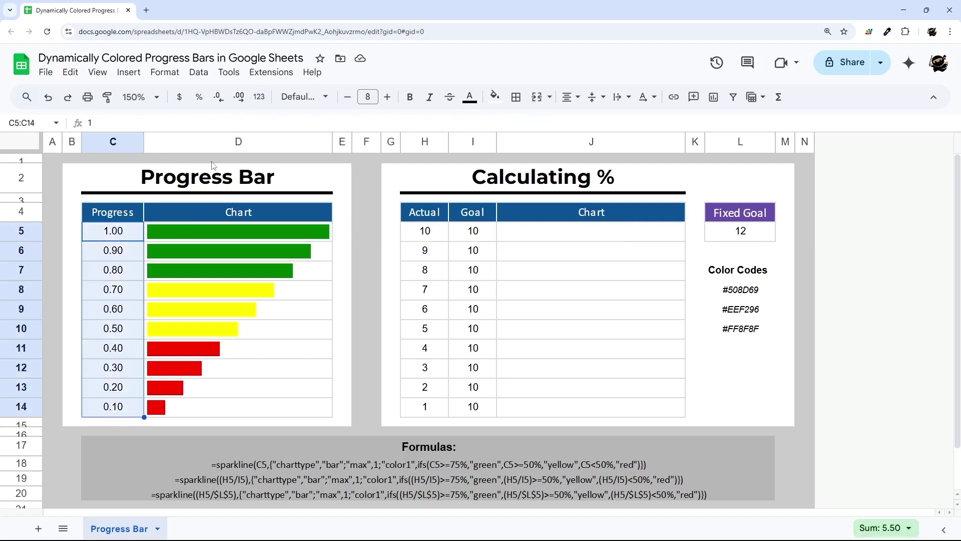
left_click(264, 100)
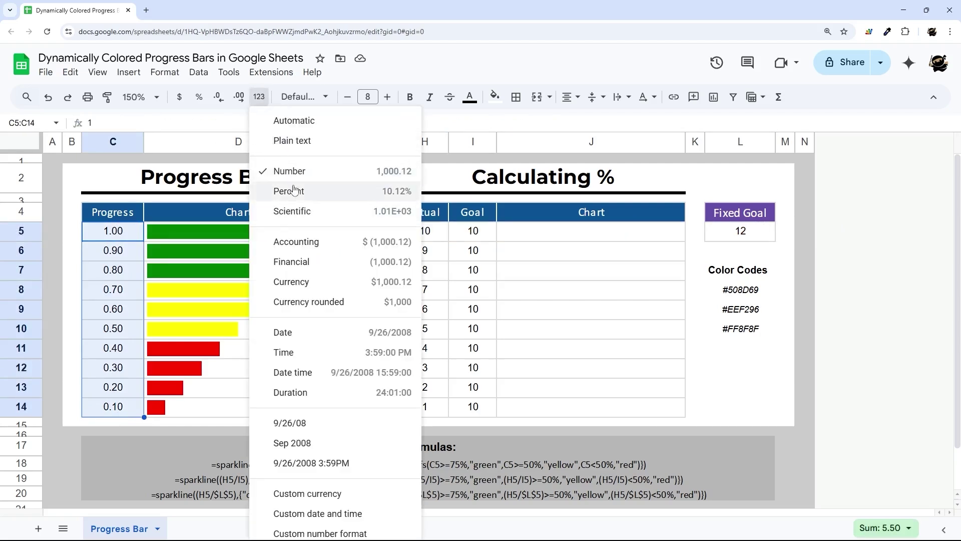
left_click(199, 96)
left_click(218, 97)
left_click(219, 97)
left_click(204, 235)
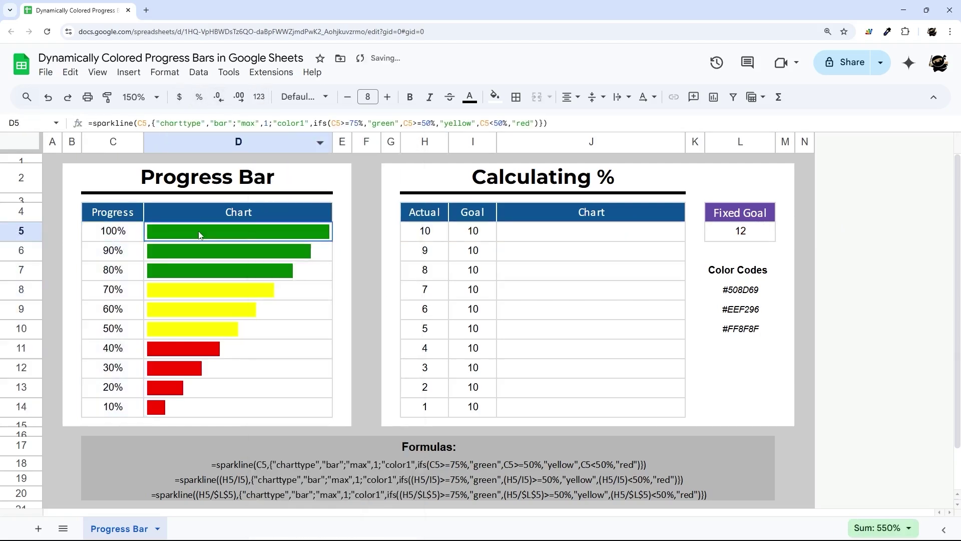
- Change D5's sparkline max from 1 to 100% and check the D5:D14 bars
left_click(268, 124)
type("00%")
key("Return")
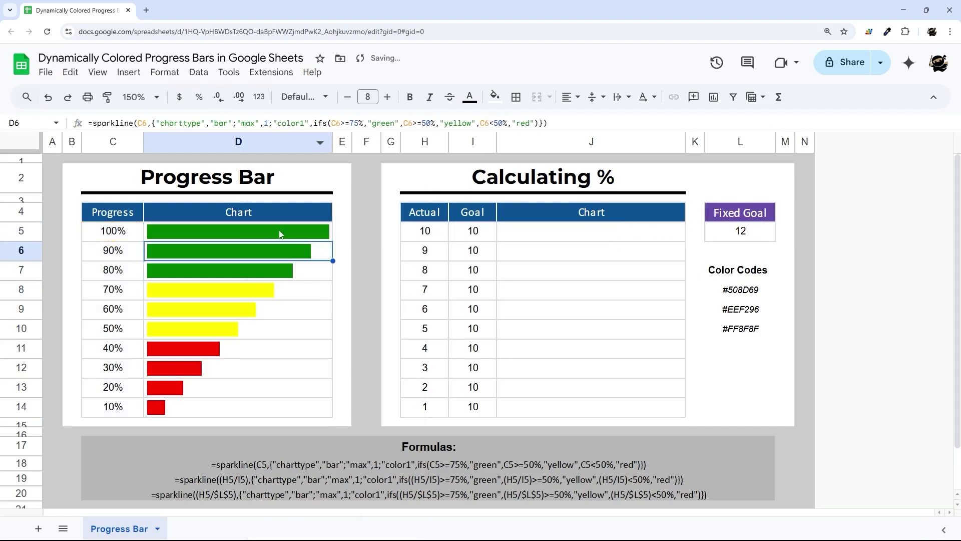
left_click(283, 234)
left_click(307, 411, "shift")
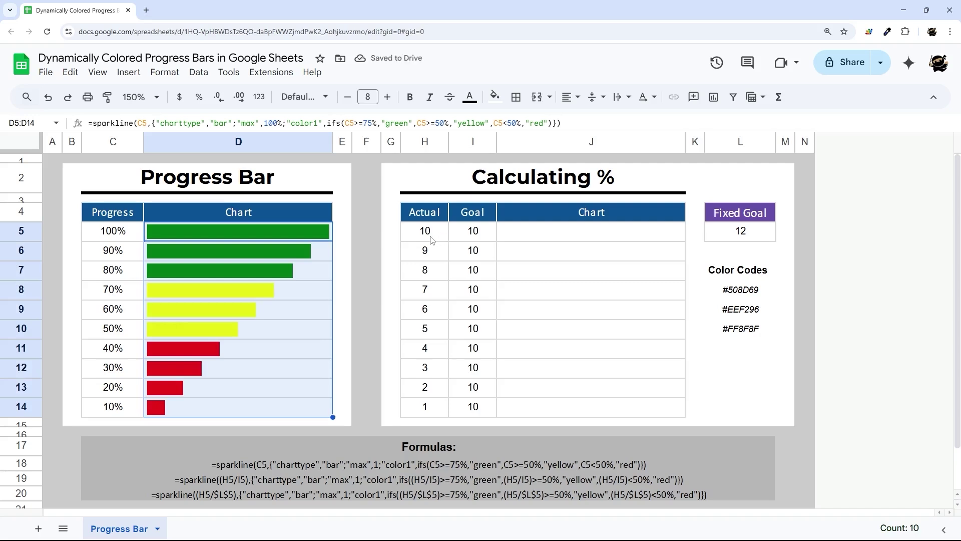
- Review the Actual values H5:H14, Goal values I5:I14 and the Fixed Goal value 12
left_click_drag(473, 236, 475, 406)
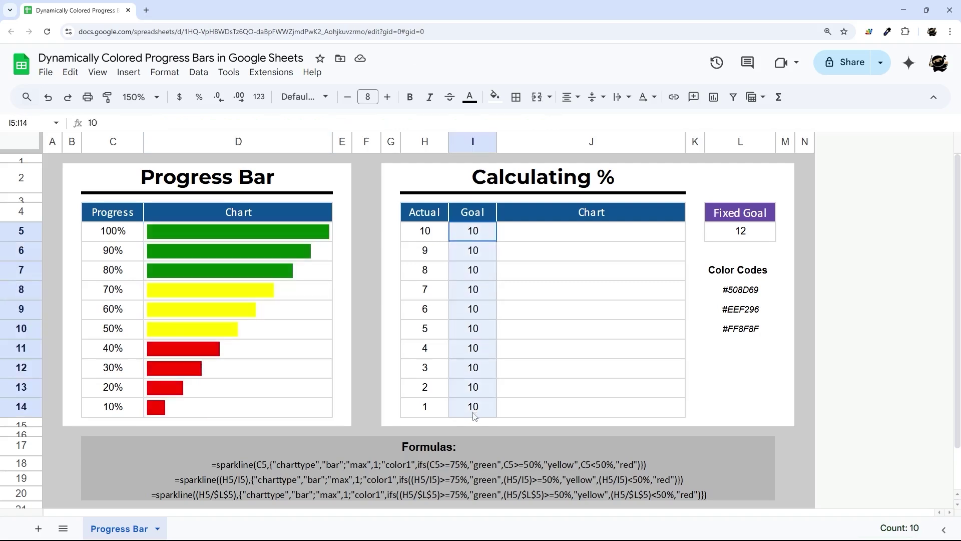
left_click(437, 238)
left_click(488, 241)
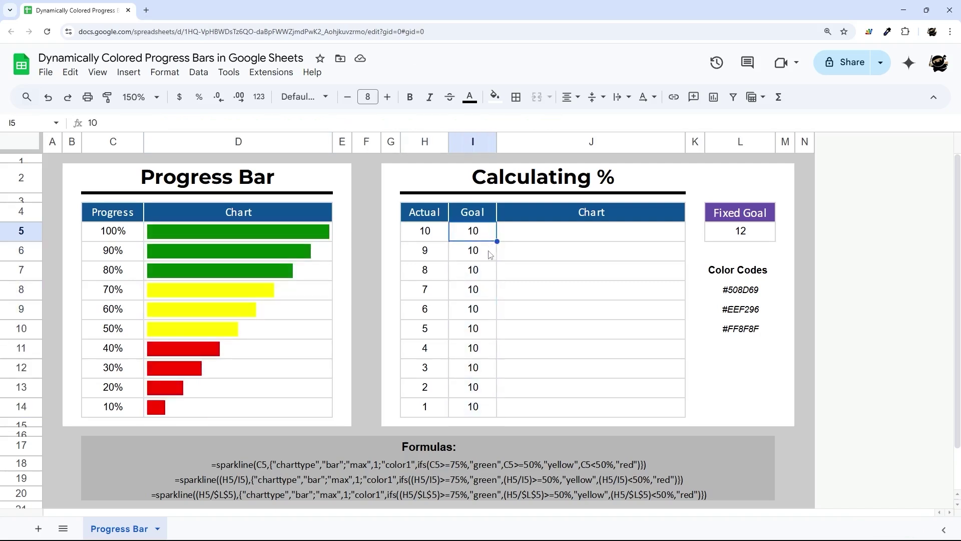
left_click(430, 236)
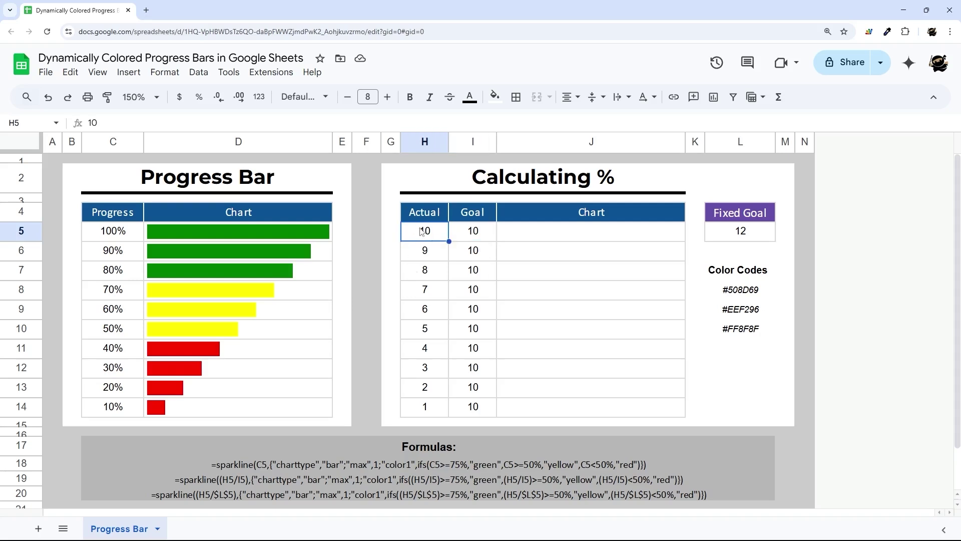
left_click_drag(420, 233, 424, 408)
left_click_drag(473, 235, 480, 417)
left_click(765, 234)
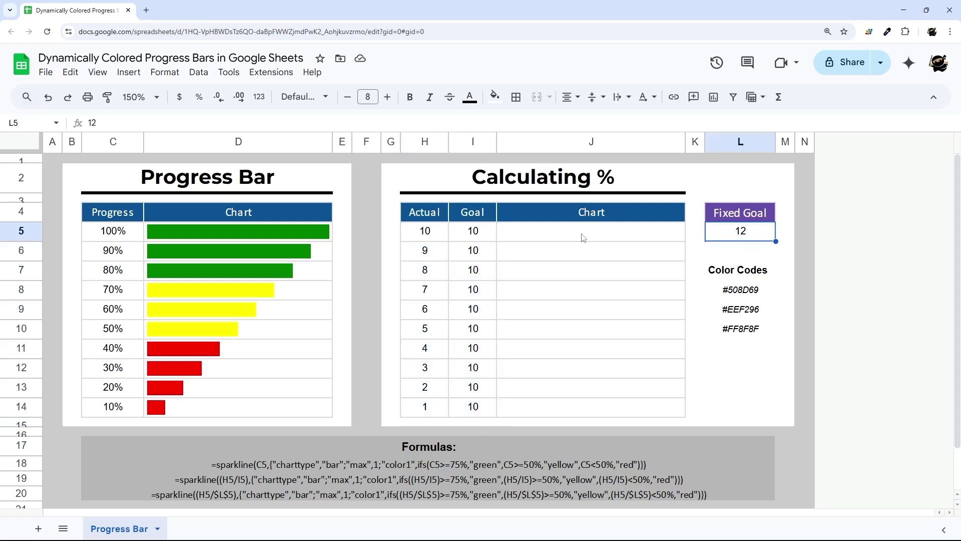
- Copy D5's sparkline formula into J5
left_click(300, 234)
left_click(276, 123)
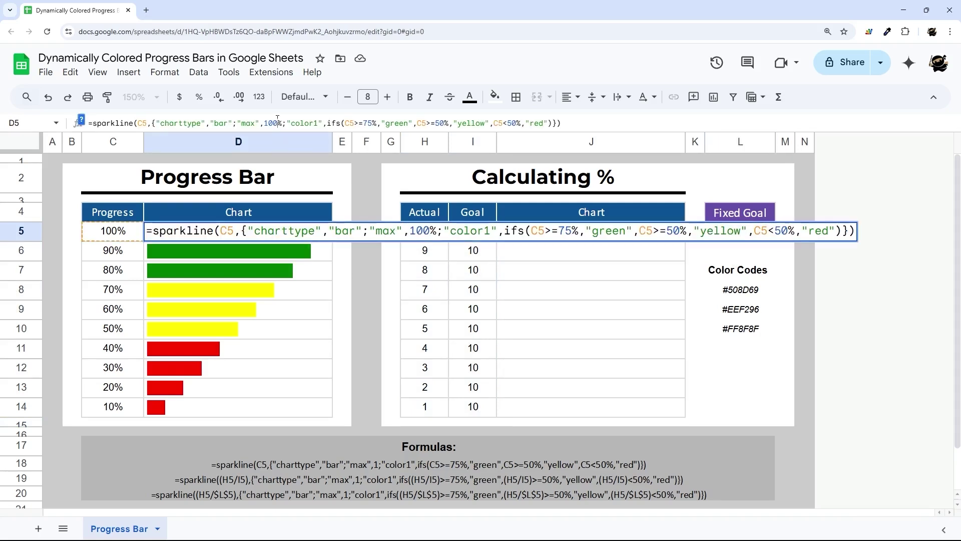
key("ctrl+a")
key("ctrl+c")
key("Return")
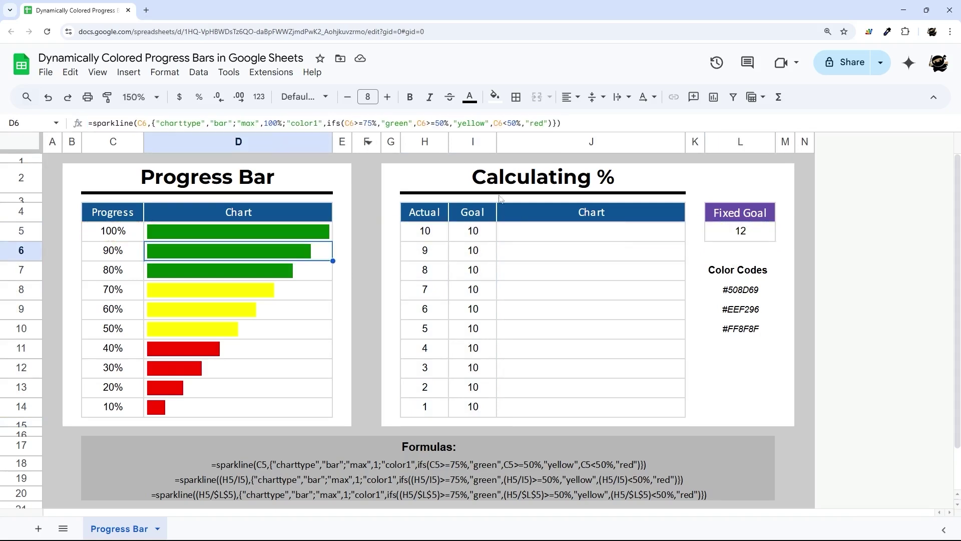
left_click(518, 234)
key("ctrl+v")
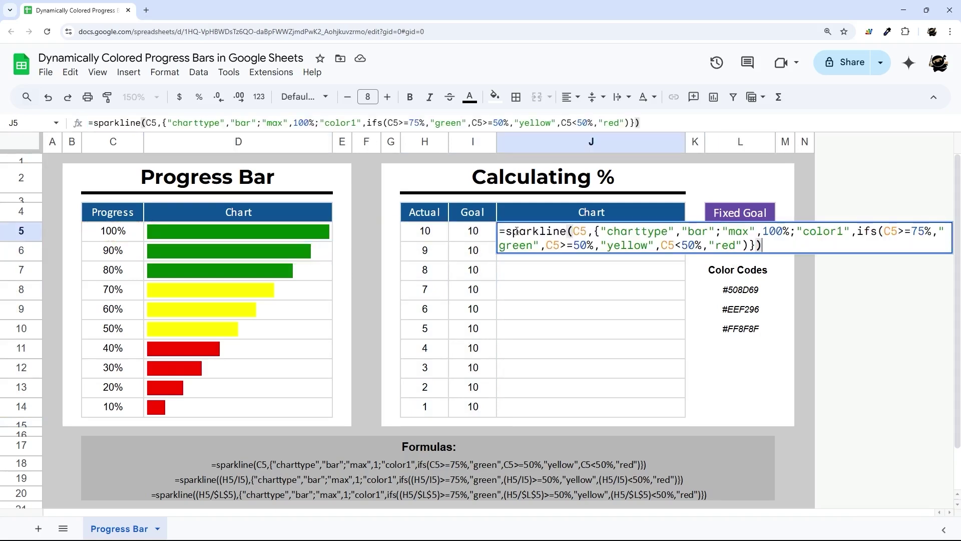
key("Return")
left_click(518, 234)
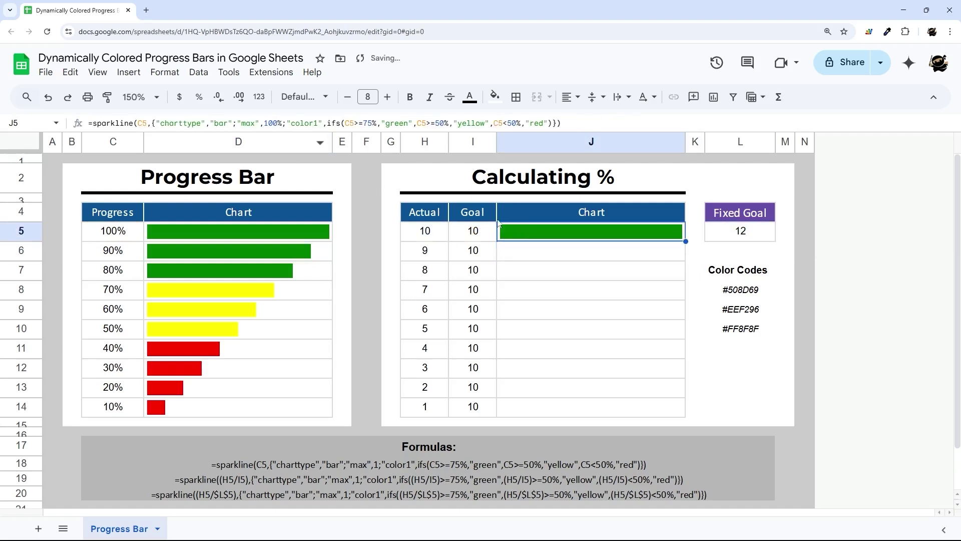
- Replace every C5 reference in J5's formula with H5
left_click(112, 231)
left_click(569, 226)
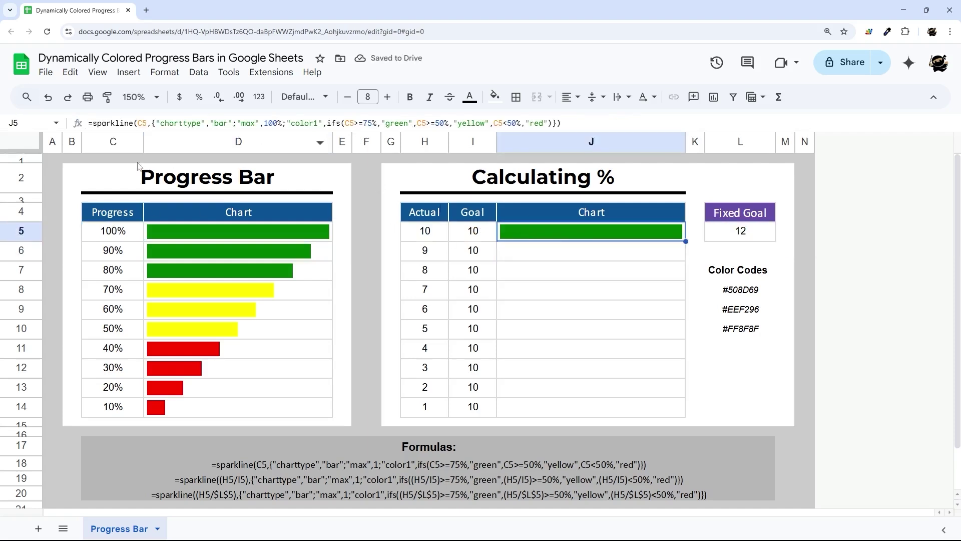
double_click(141, 123)
type("H5")
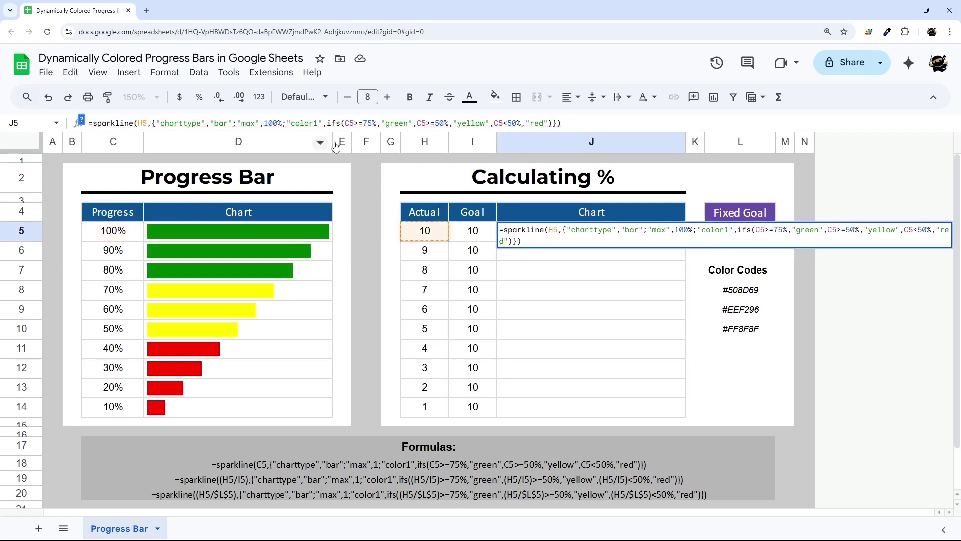
double_click(349, 124)
type("H5")
key("Right")
key("Right")
key("Right")
key("Right")
key("Right")
key("Right")
key("Right")
key("Right")
key("Right")
key("Right")
key("Right")
key("Right")
key("Right")
key("Right")
key("shift+Right")
key("shift+Right")
type("H5")
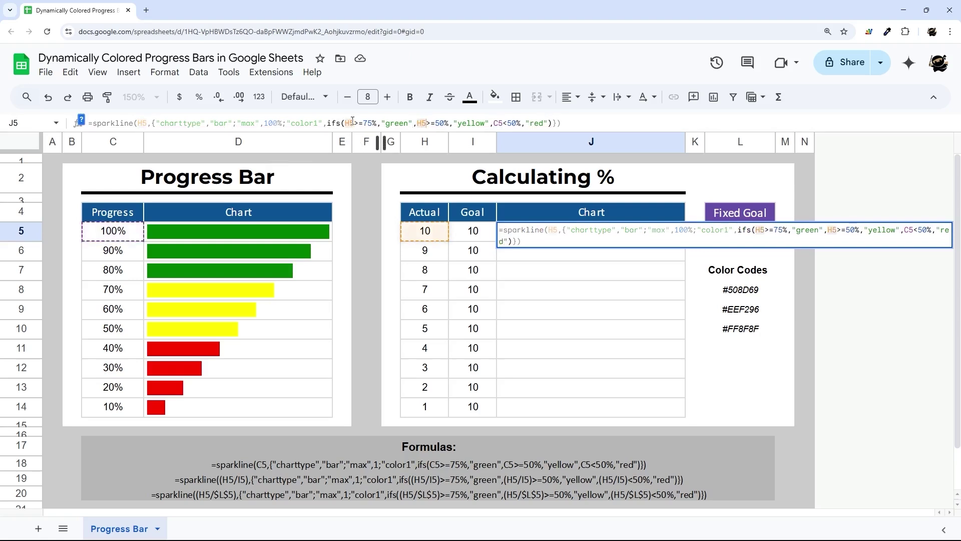
key("Return")
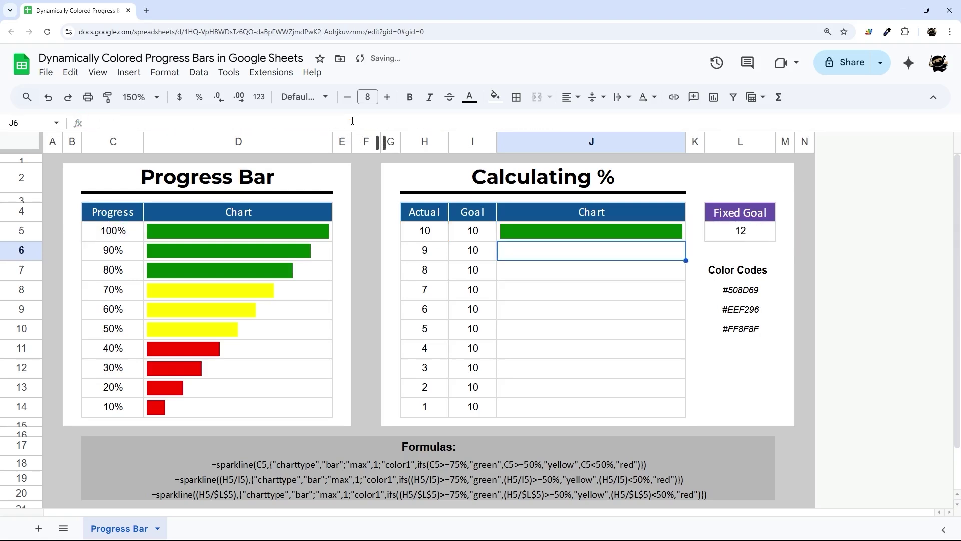
left_click(669, 234)
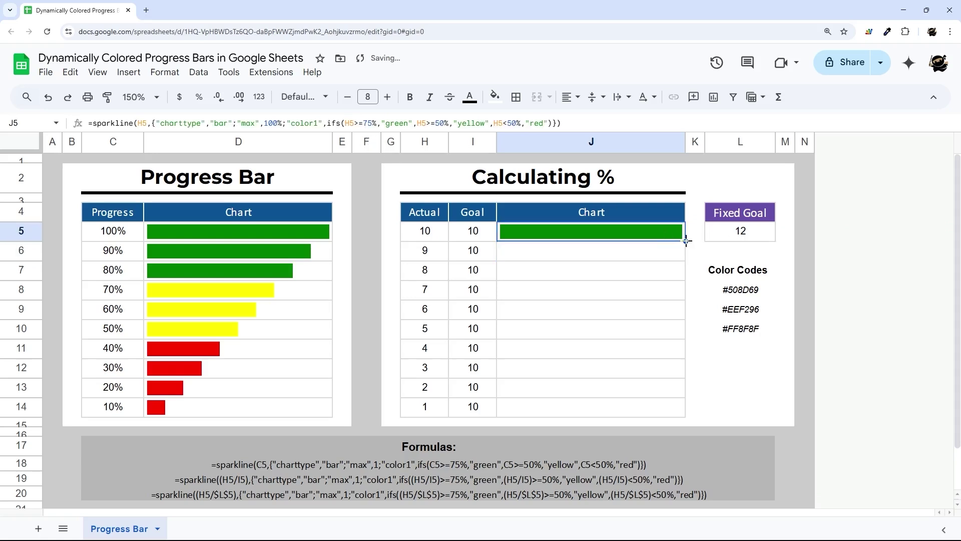
- Copy J5's bar down to J9, then clear the copied bars from J6:J9
left_click_drag(686, 241, 680, 314)
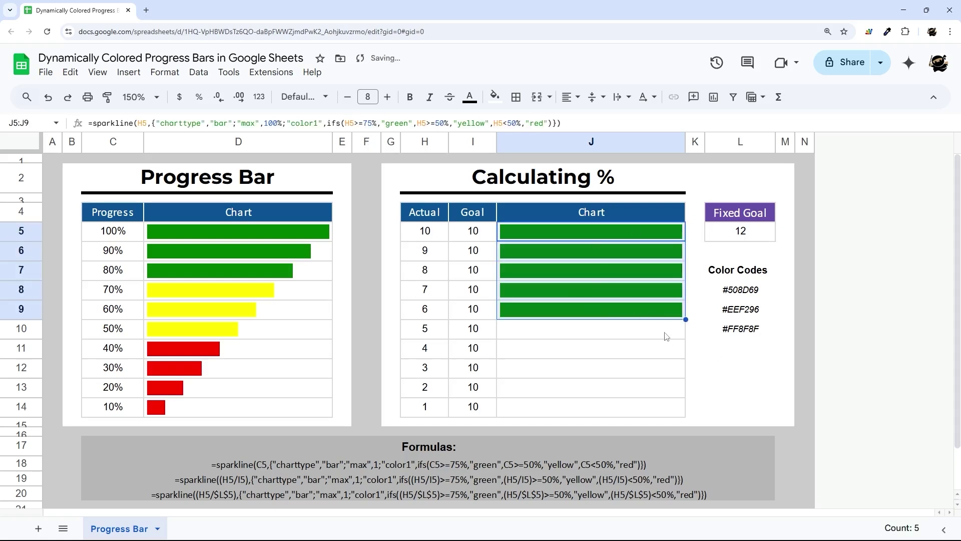
key("Down")
key("Down")
key("Down")
key("Down")
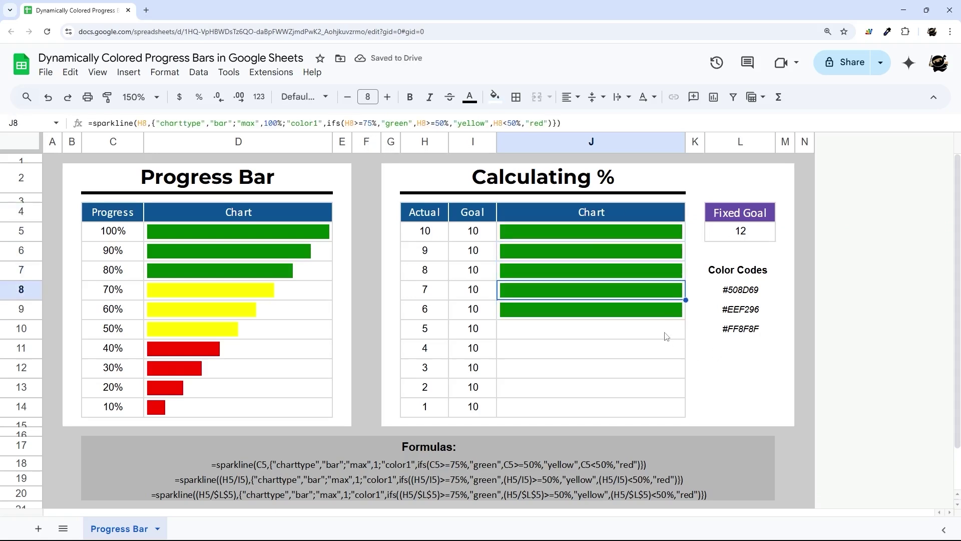
key("Delete")
key("Up")
key("Delete")
key("Up")
key("Delete")
key("Up")
key("Delete")
key("Up")
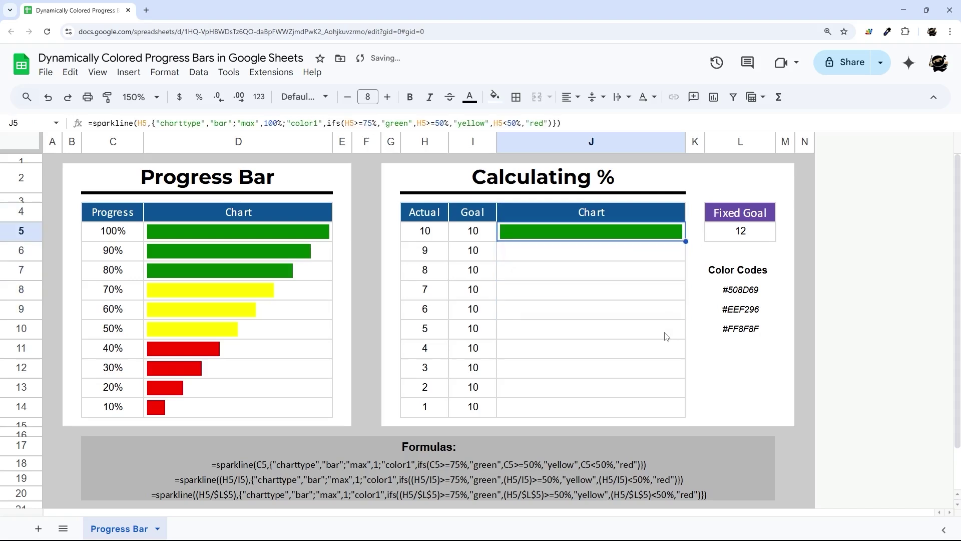
- Replace the fixed 100% maximum in J5's sparkline with I5 and fill it down to J14
double_click(271, 123)
left_click_drag(279, 122, 283, 123)
key("BackSpace")
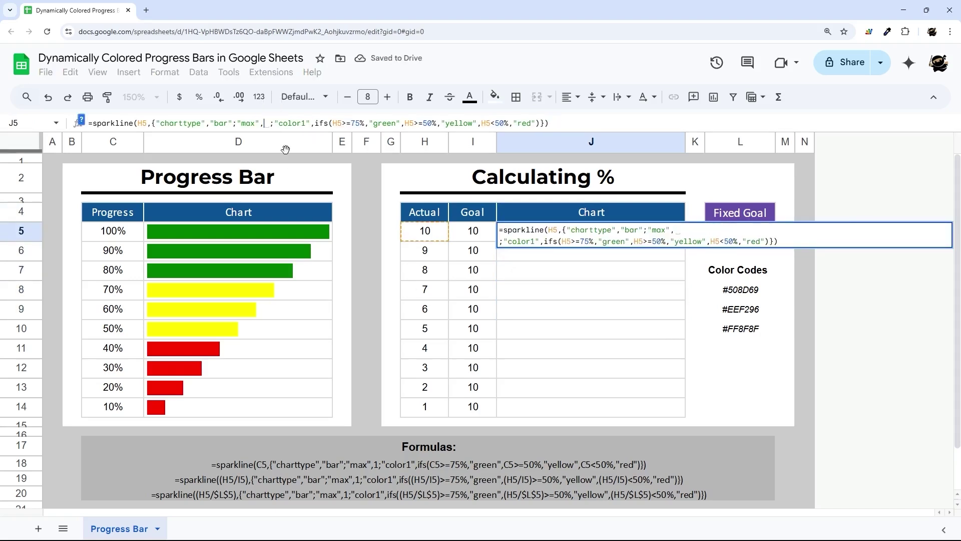
left_click(476, 235)
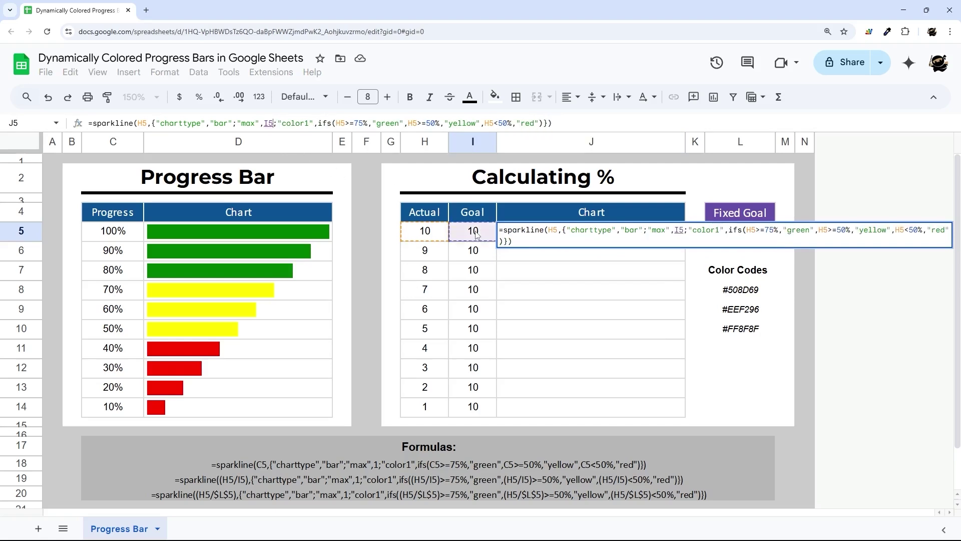
key("Return")
left_click(632, 237)
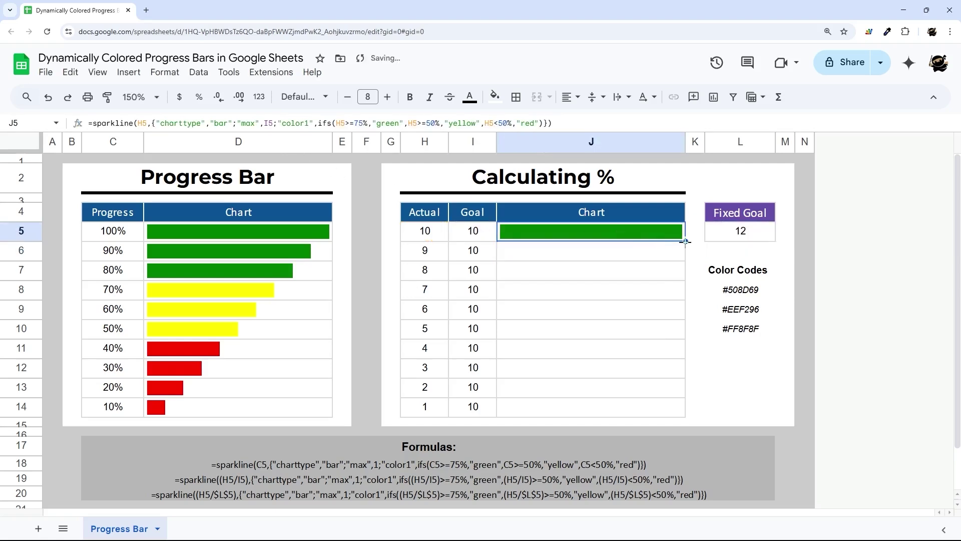
left_click_drag(686, 241, 651, 400)
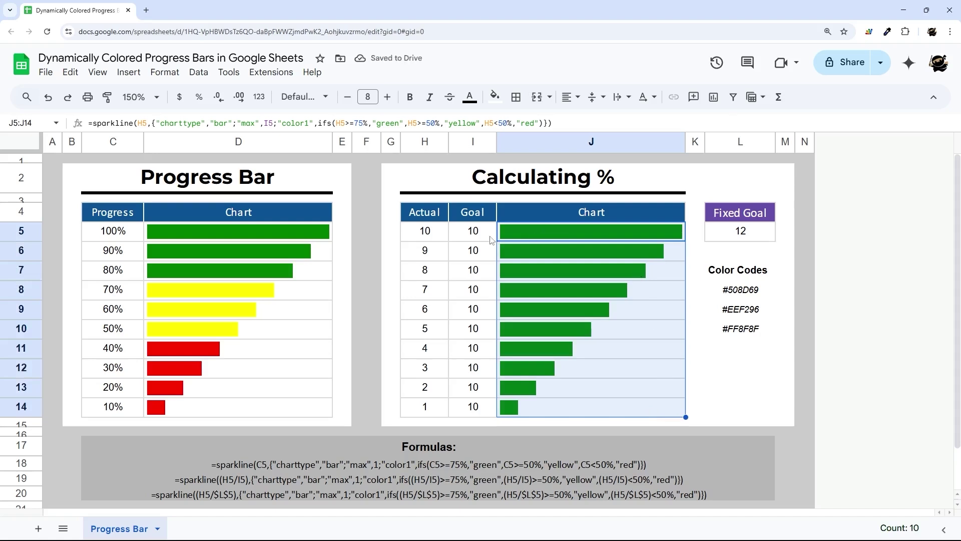
- Check the Goal values in I5:I14 and J5's formula, then select the bars below J5
left_click_drag(481, 234, 480, 418)
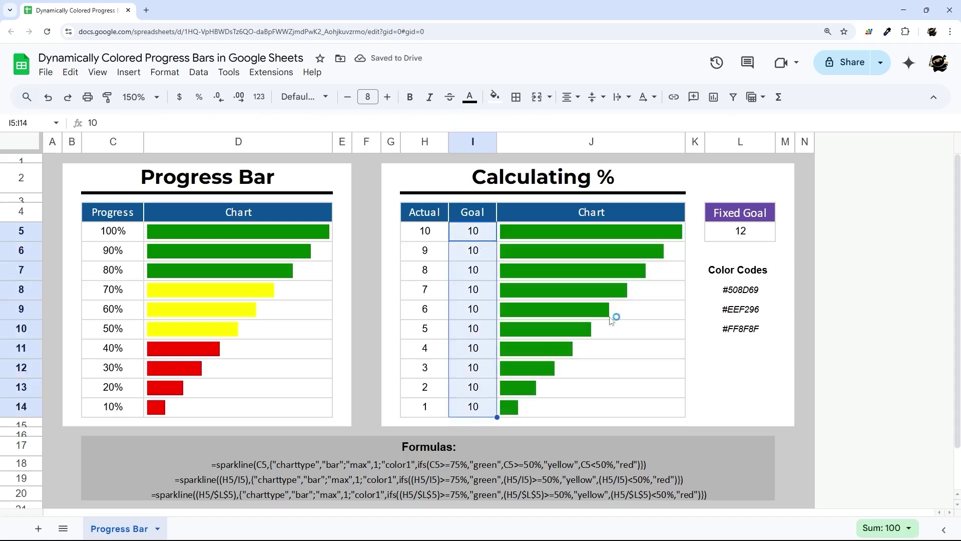
left_click(625, 238)
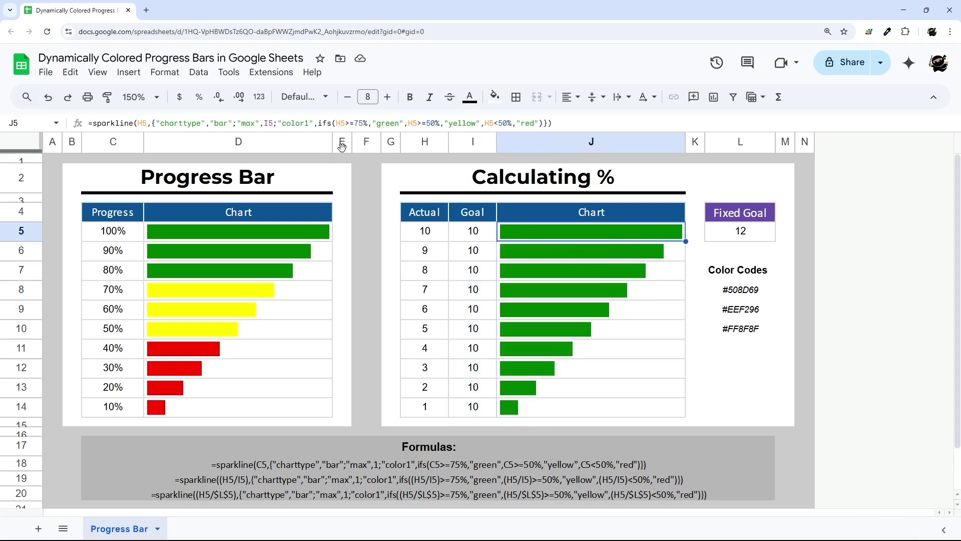
left_click(274, 124)
double_click(143, 124)
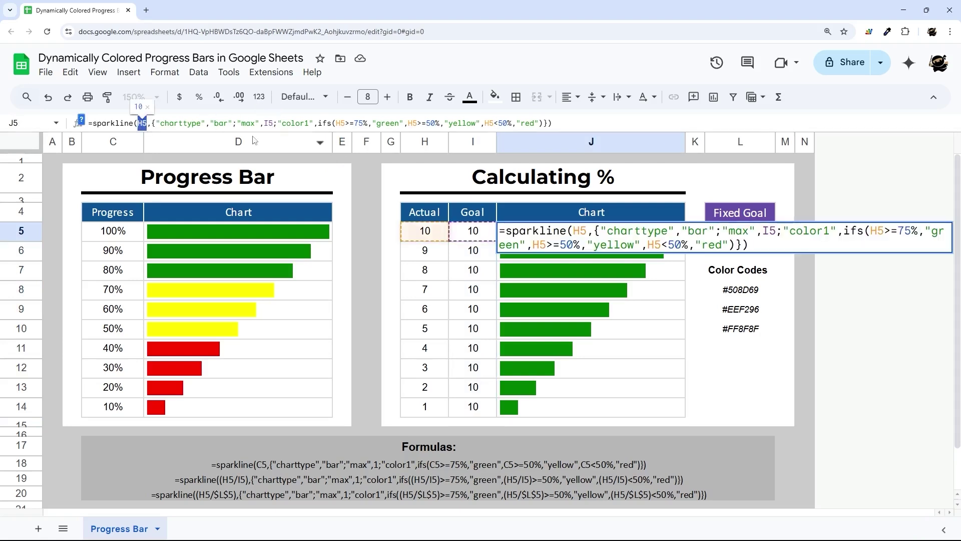
left_click(572, 318)
left_click_drag(666, 237, 668, 259)
- Clear J6:J14, make J5 chart H5/I5 with a 100% max, and fill it to J14
key("Delete")
left_click(457, 485)
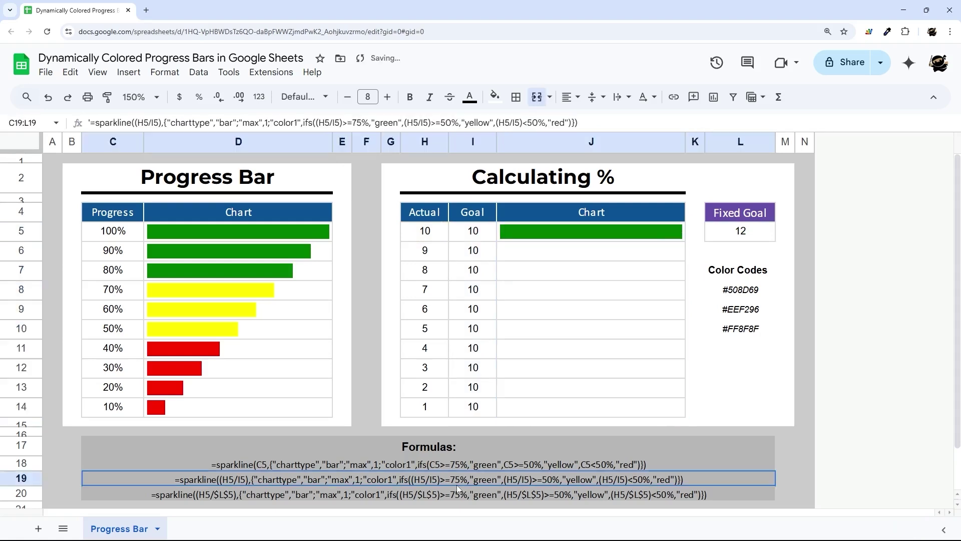
left_click(572, 231)
left_click(147, 123)
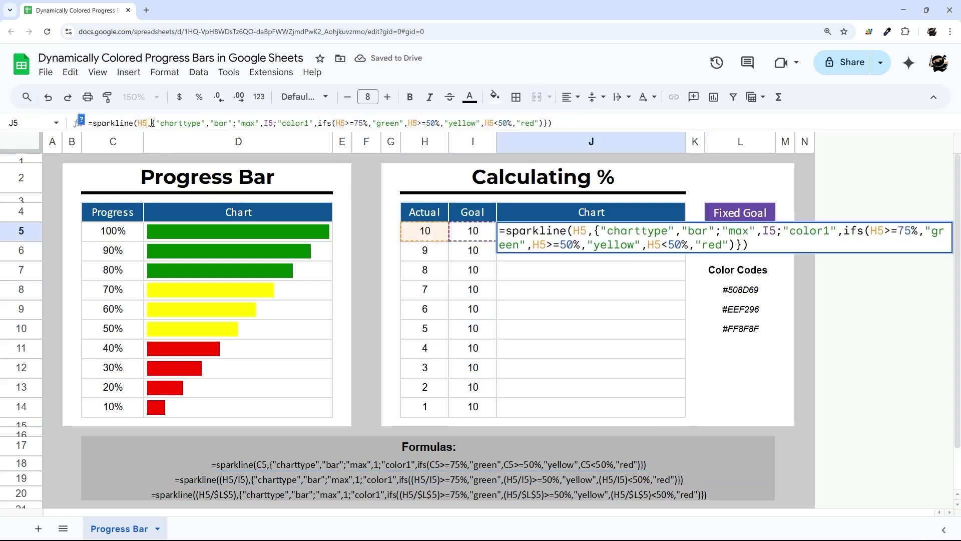
type("/I5")
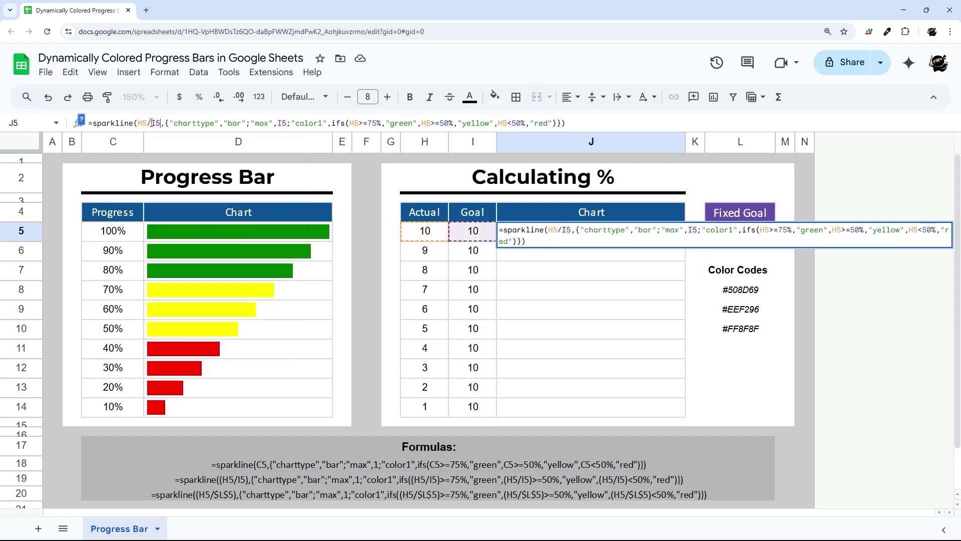
double_click(284, 123)
type("100%")
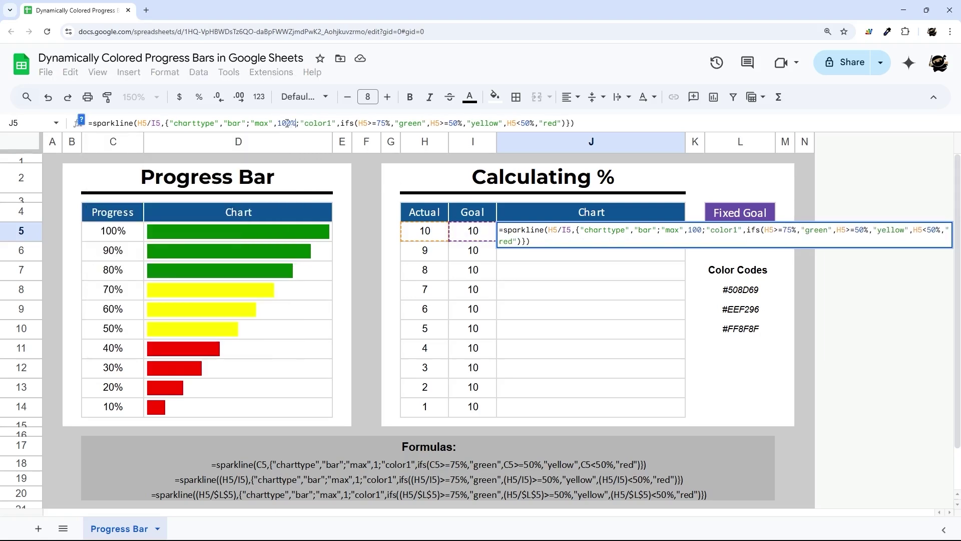
key("Return")
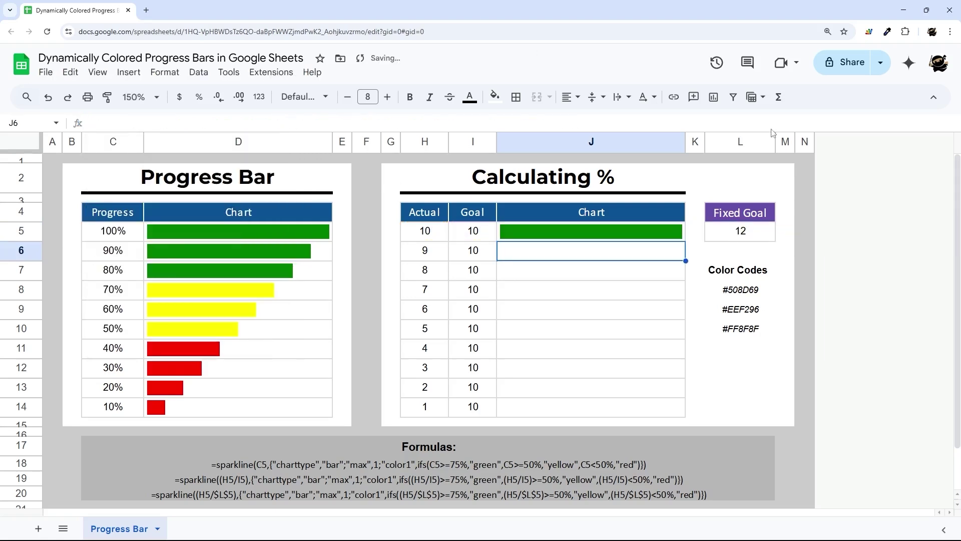
left_click(678, 230)
left_click_drag(686, 241, 651, 407)
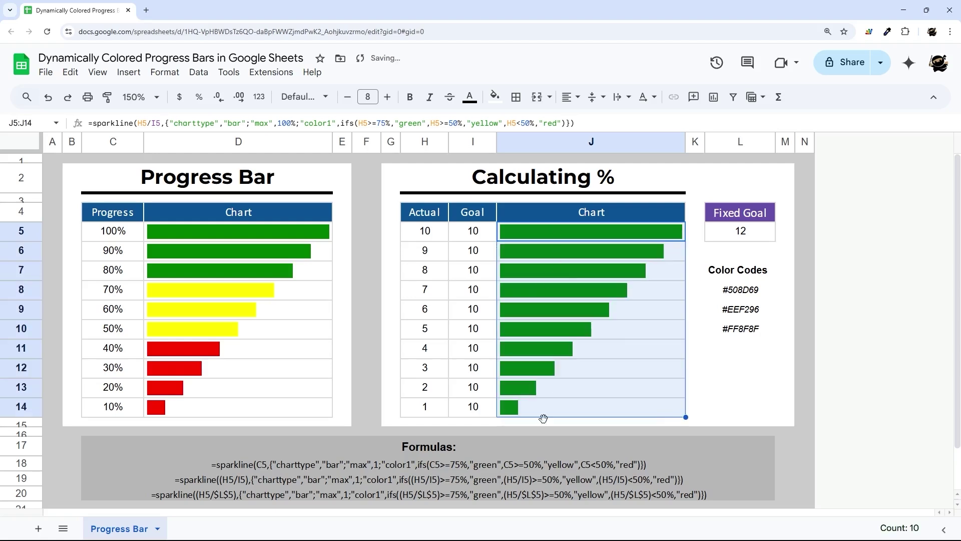
- Swap each H5 in J5's green, yellow and red tests for H5/I5, then fill down to J14
double_click(365, 123)
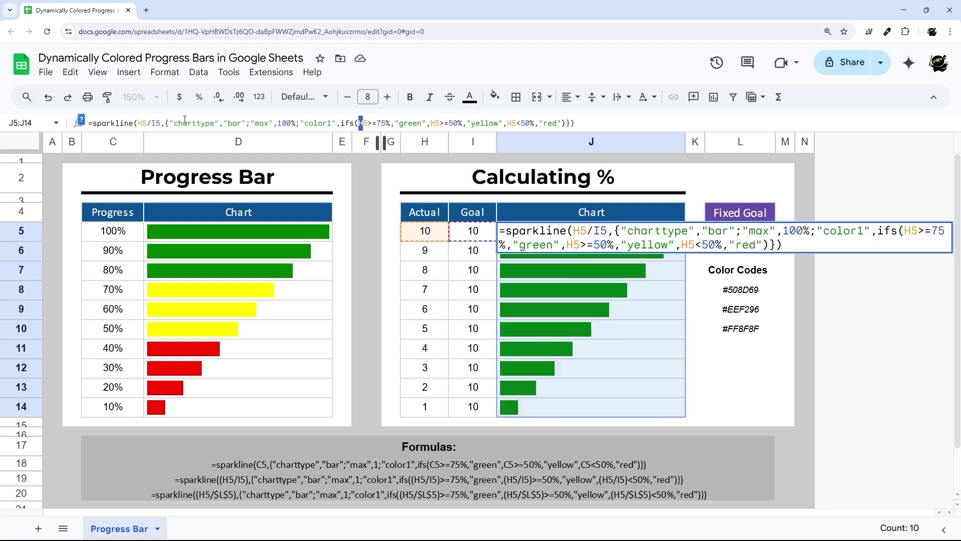
left_click_drag(138, 123, 160, 123)
key("ctrl+c")
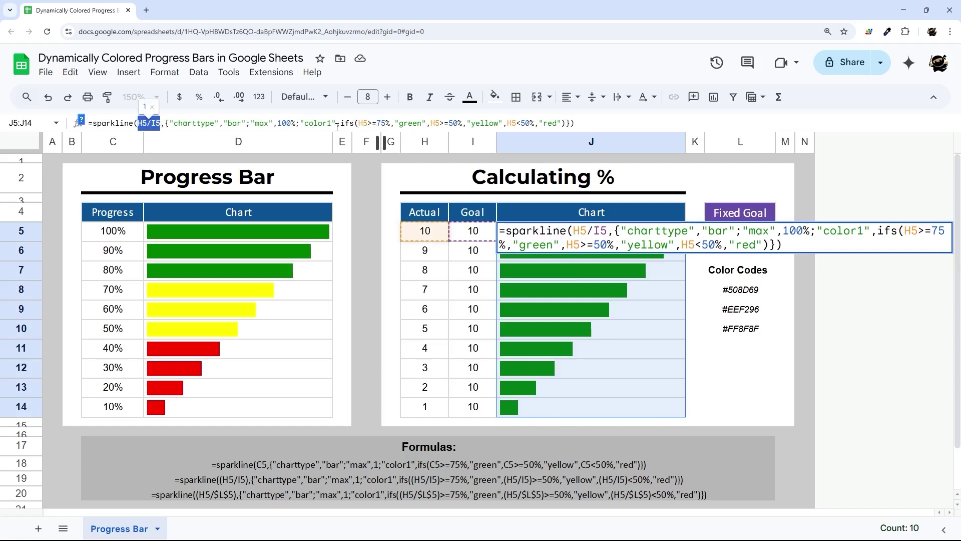
double_click(363, 123)
key("ctrl+v")
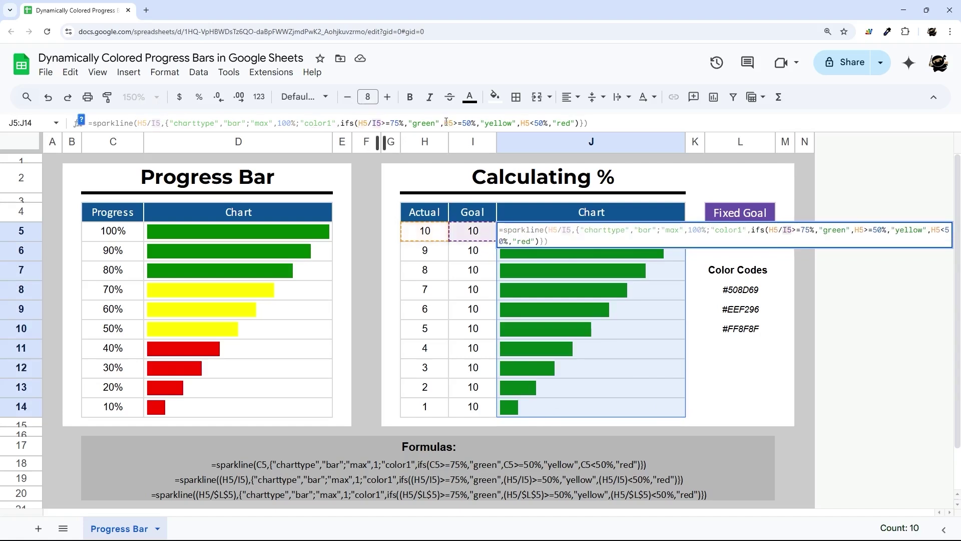
double_click(449, 123)
key("ctrl+v")
double_click(538, 123)
key("ctrl+v")
key("Return")
left_click(675, 231)
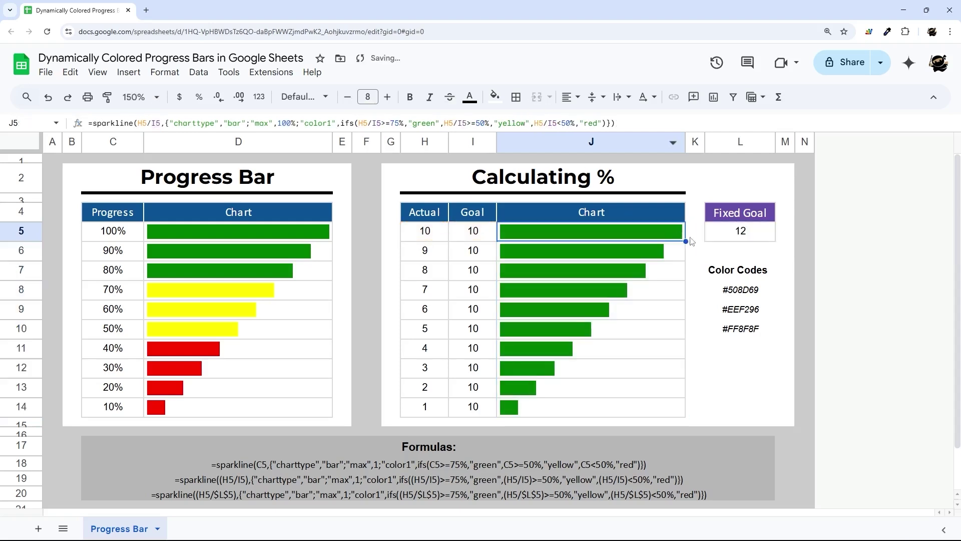
left_click(636, 410, "shift")
key("ctrl+d")
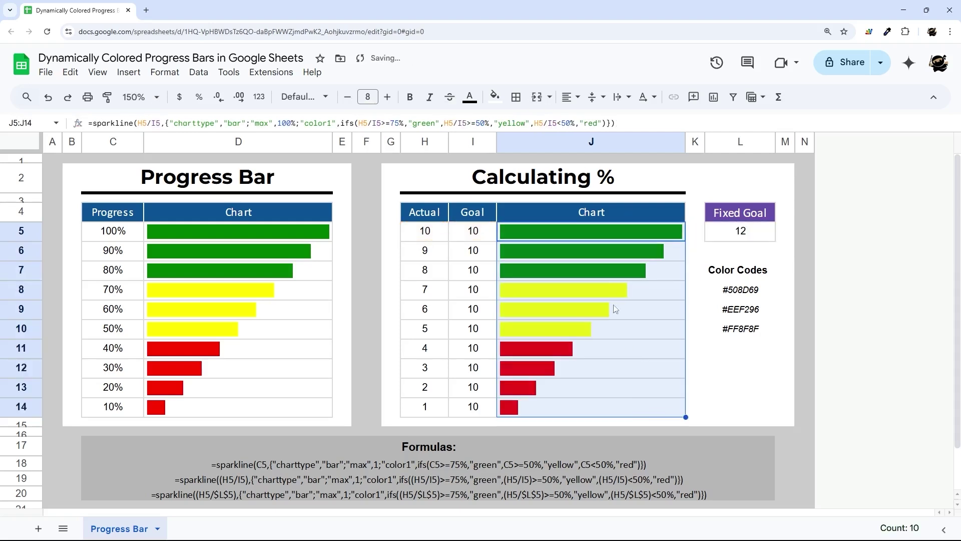
- Wrap the H5/I5 ratios in J5's colour conditions in brackets and refill J5:J14
left_click(672, 227)
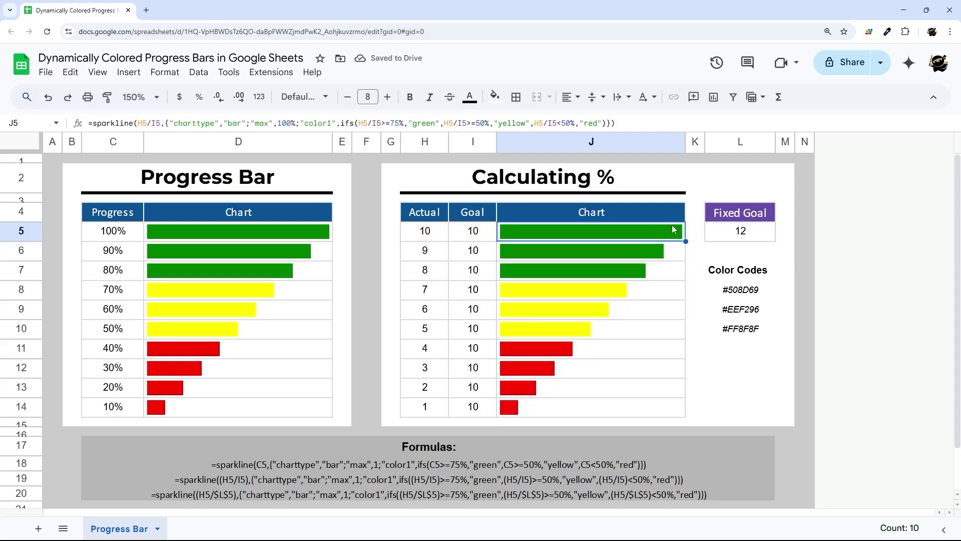
left_click(359, 123)
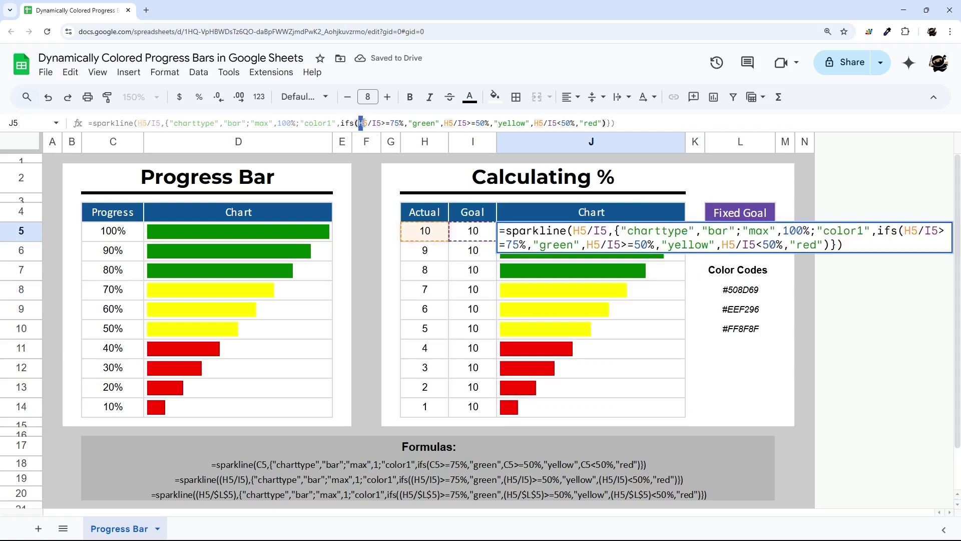
left_click_drag(360, 123, 381, 123)
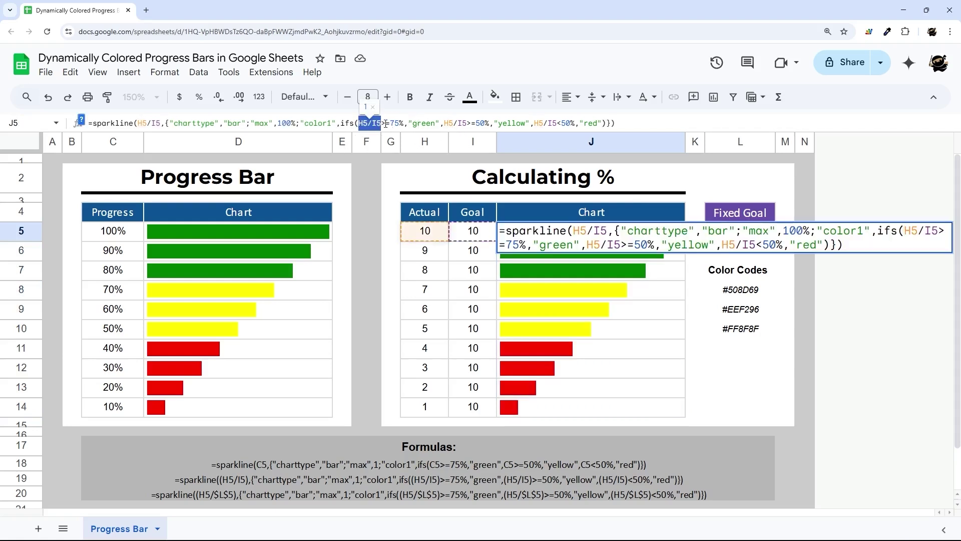
left_click(384, 123)
type(")")
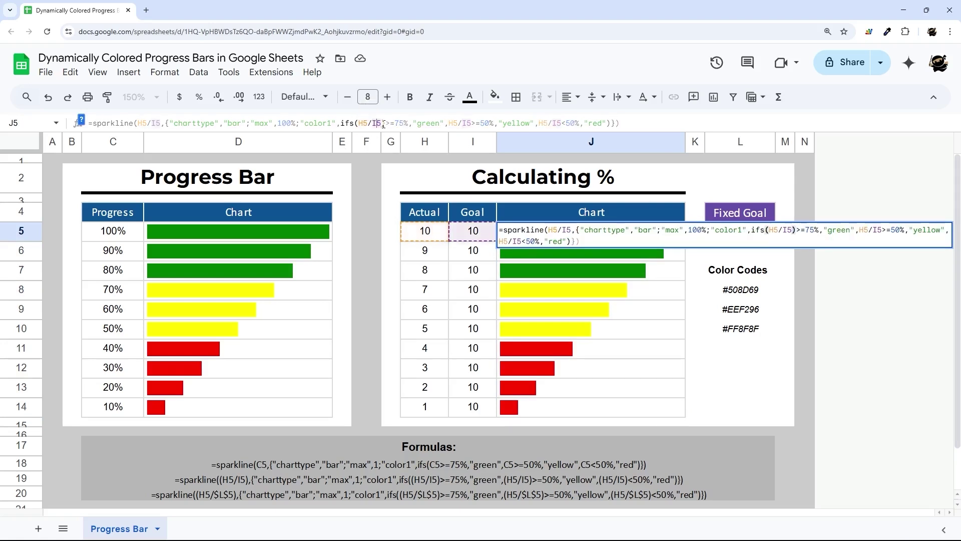
type("(")
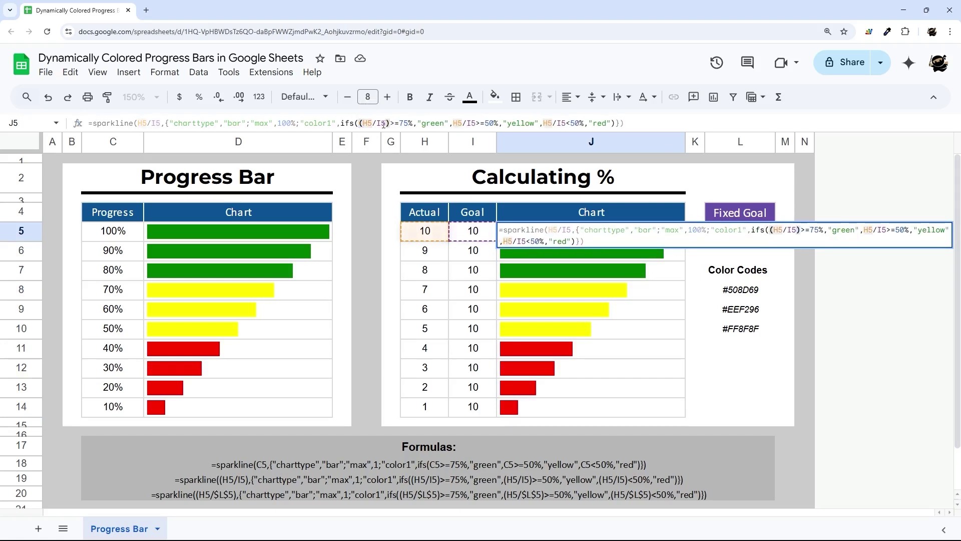
type("(")
type(")")
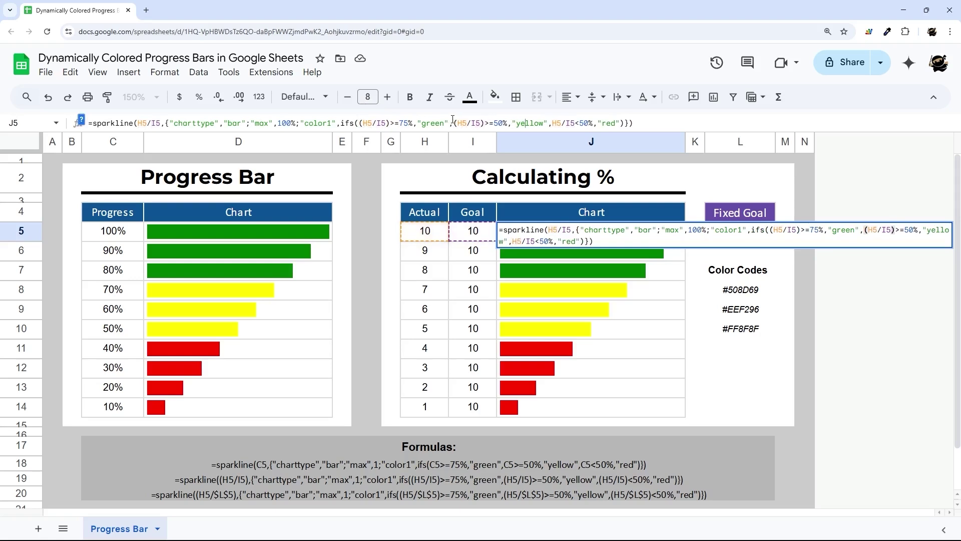
key("Right")
key("Right")
key("Right")
key("Right")
key("Right")
type("(")
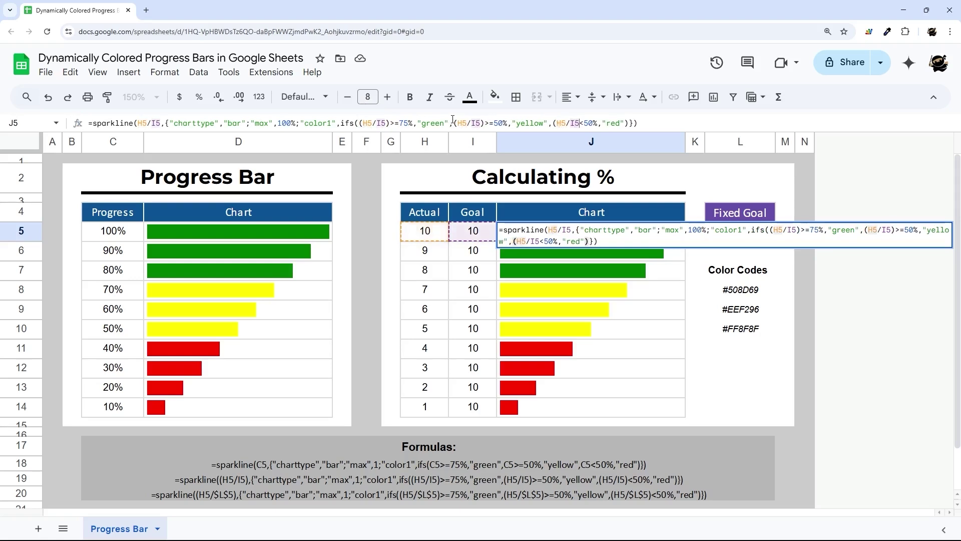
type(")")
key("Return")
left_click(659, 229)
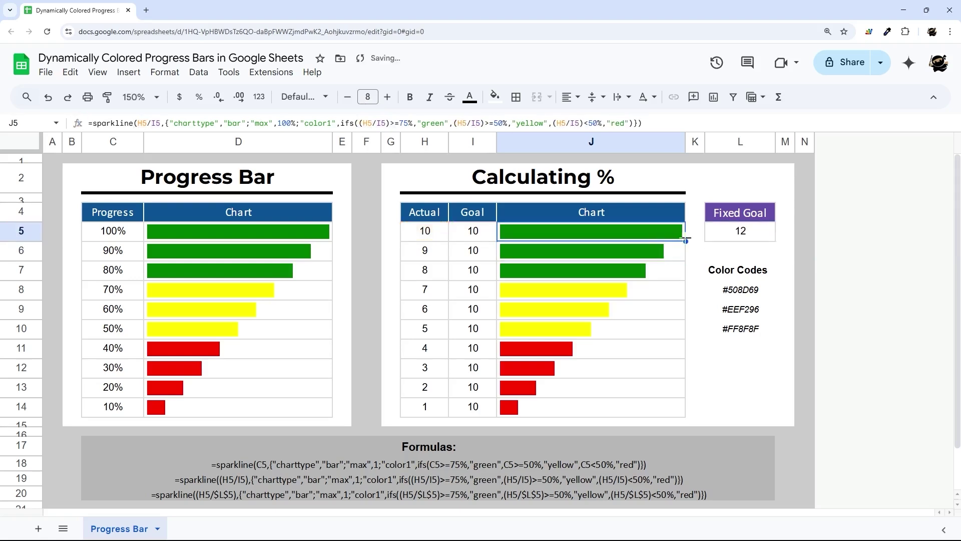
left_click_drag(686, 242, 645, 414)
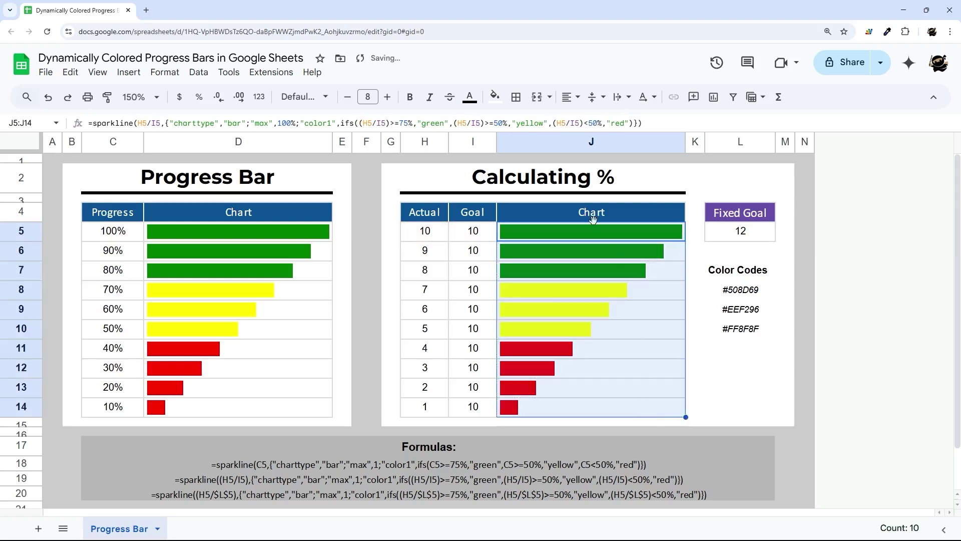
left_click(594, 235)
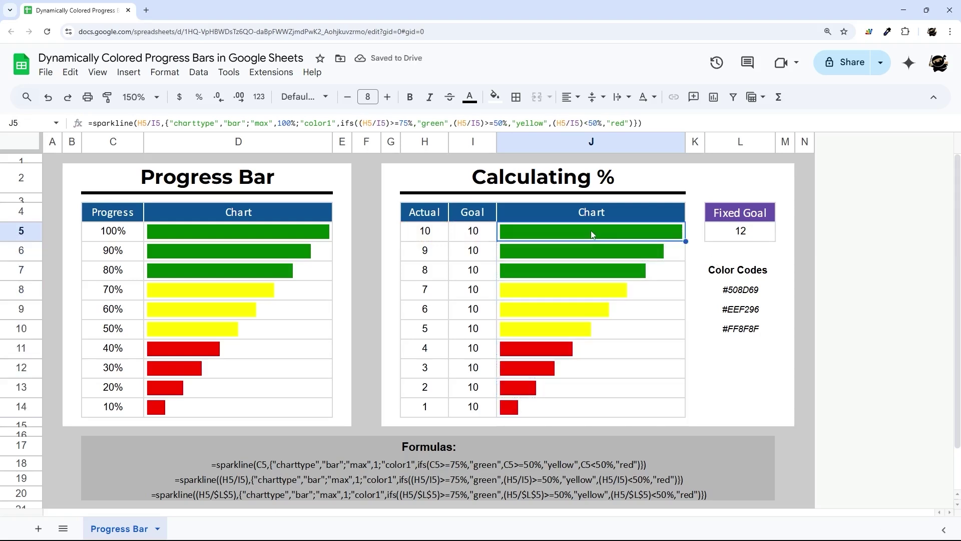
left_click_drag(461, 235, 478, 408)
left_click(475, 306)
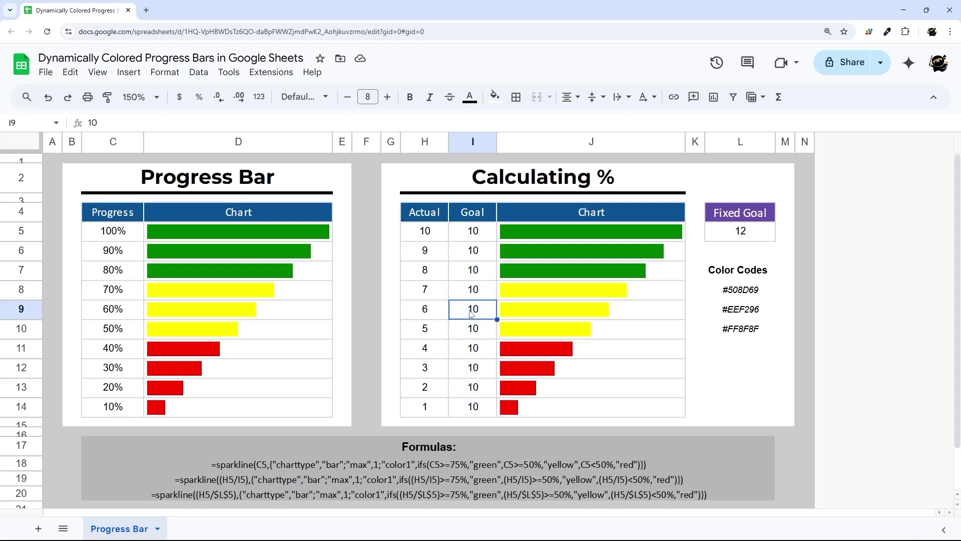
type("6")
key("Return")
left_click(470, 313)
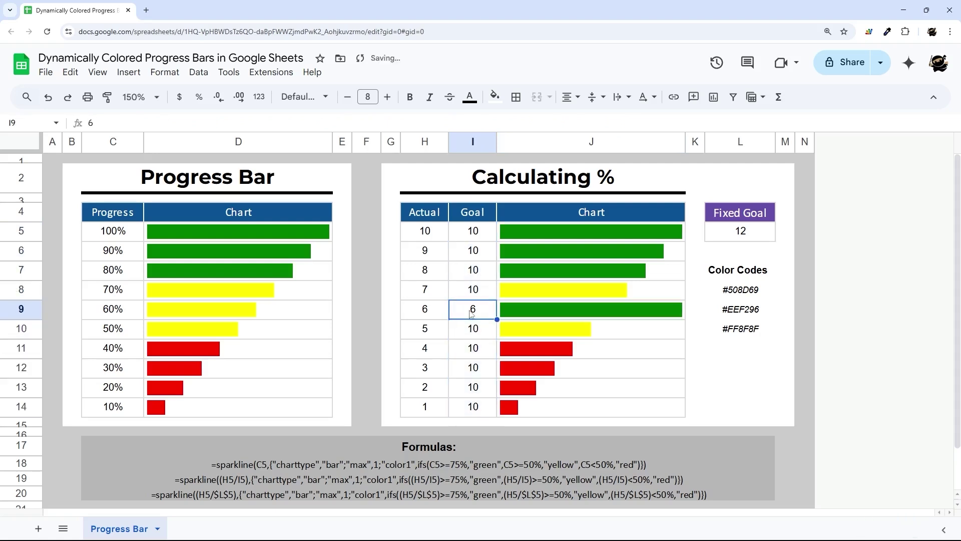
type("12")
key("Return")
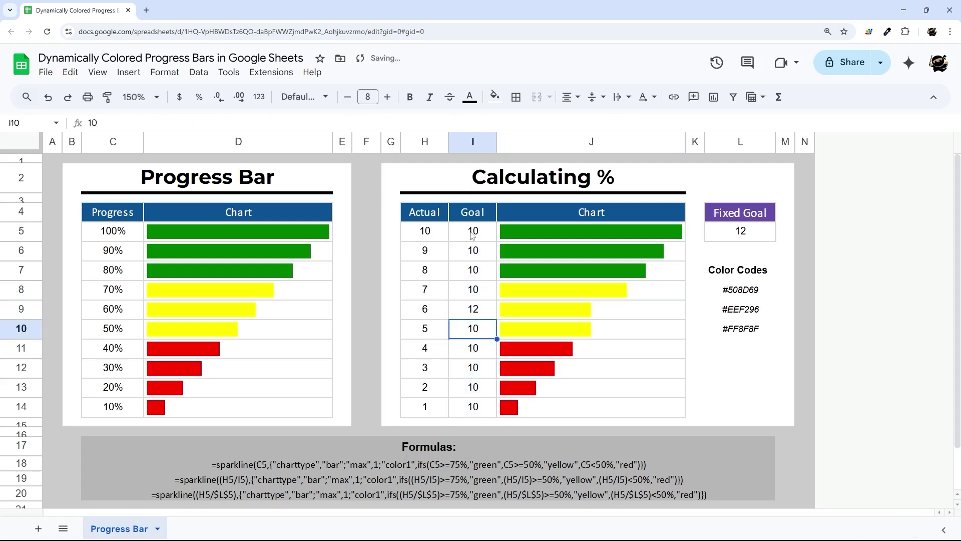
left_click_drag(472, 235, 476, 408)
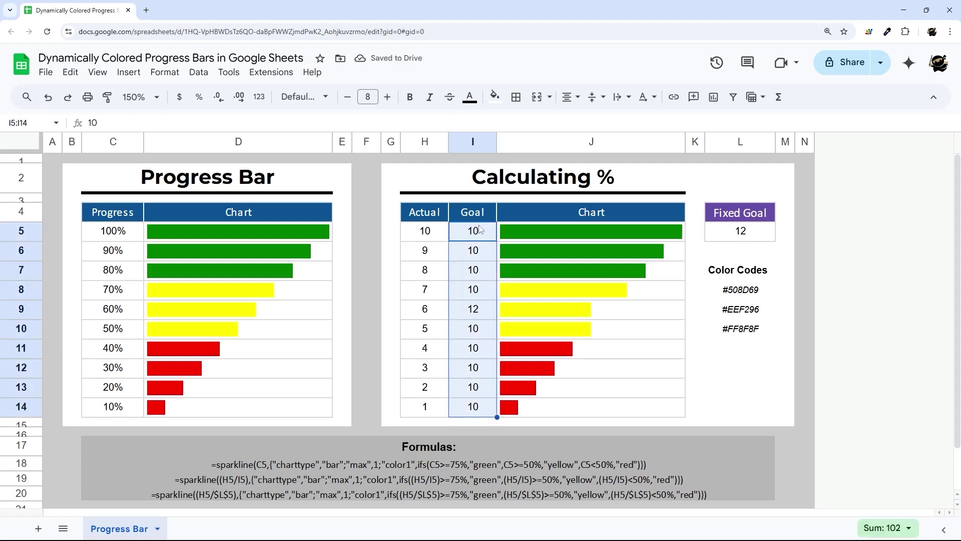
left_click(487, 312)
left_click_drag(435, 231, 566, 412)
left_click(480, 316)
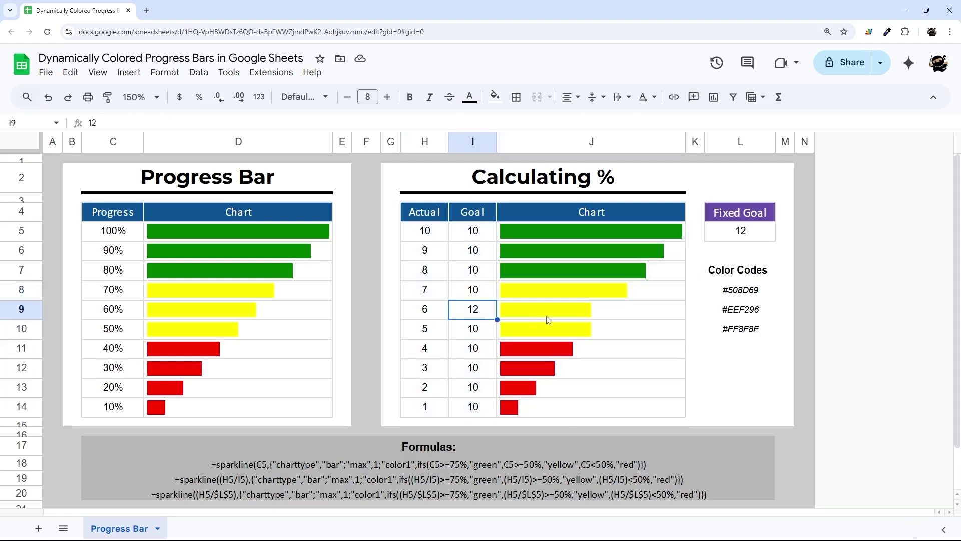
left_click(555, 316)
left_click(467, 314)
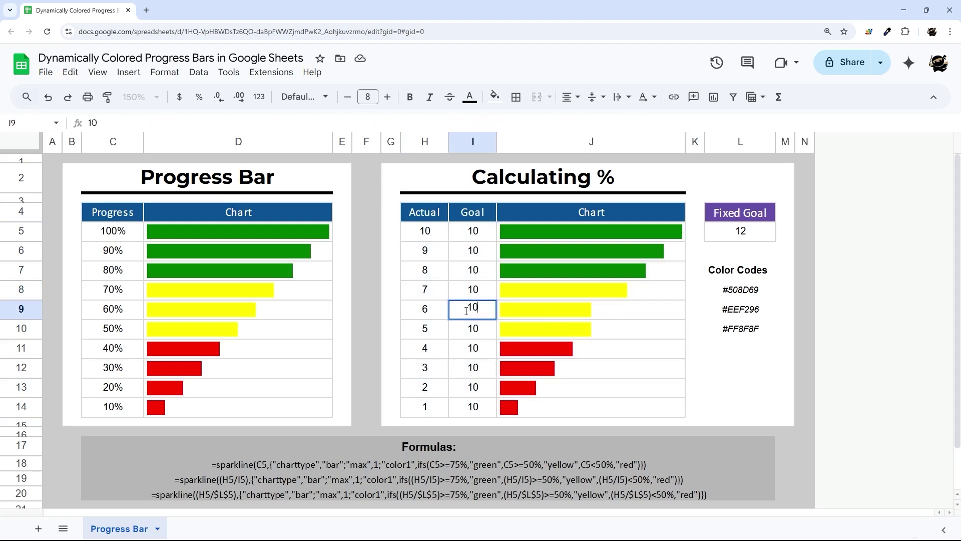
type("10")
key("Return")
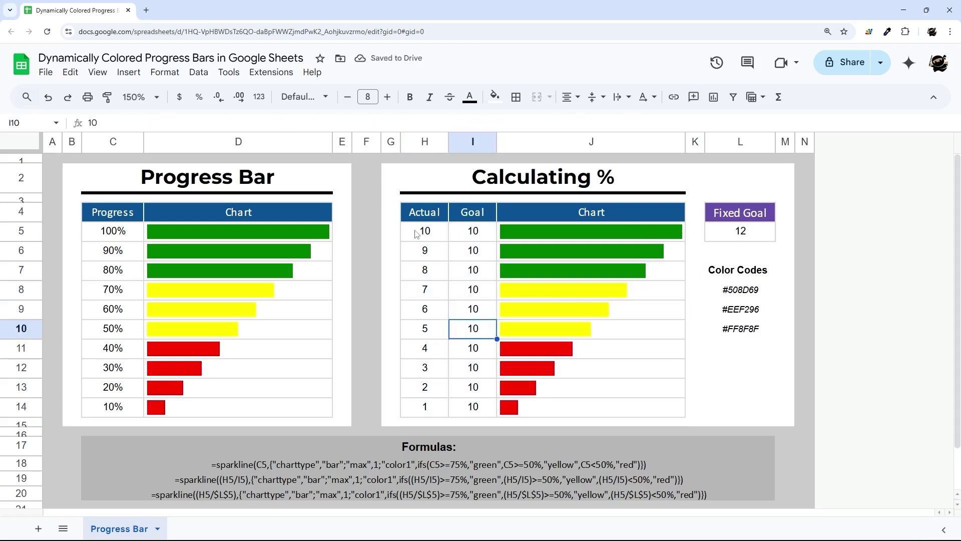
left_click_drag(716, 284, 741, 326)
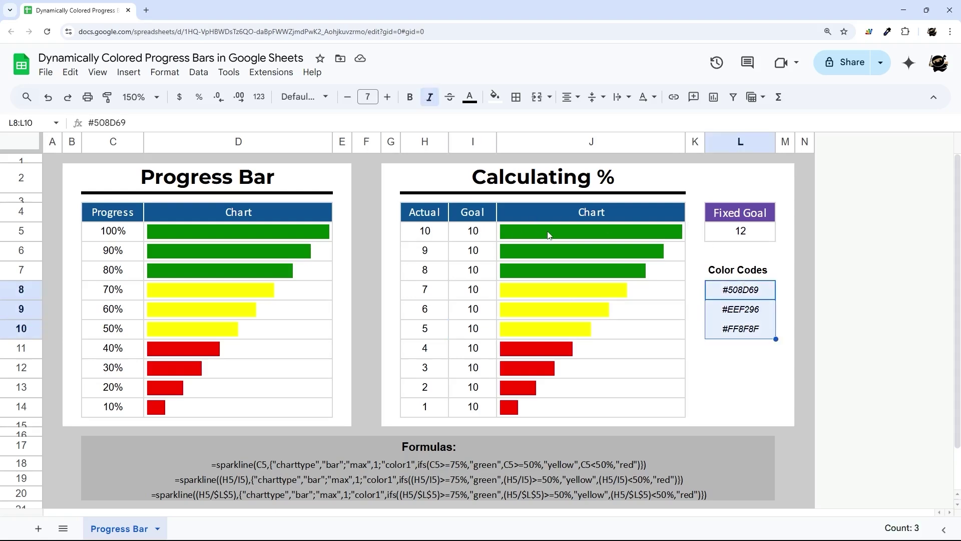
- Review the Chart, Fixed Goal (12), Goal and Actual columns and J5's formula
left_click_drag(620, 237, 551, 407)
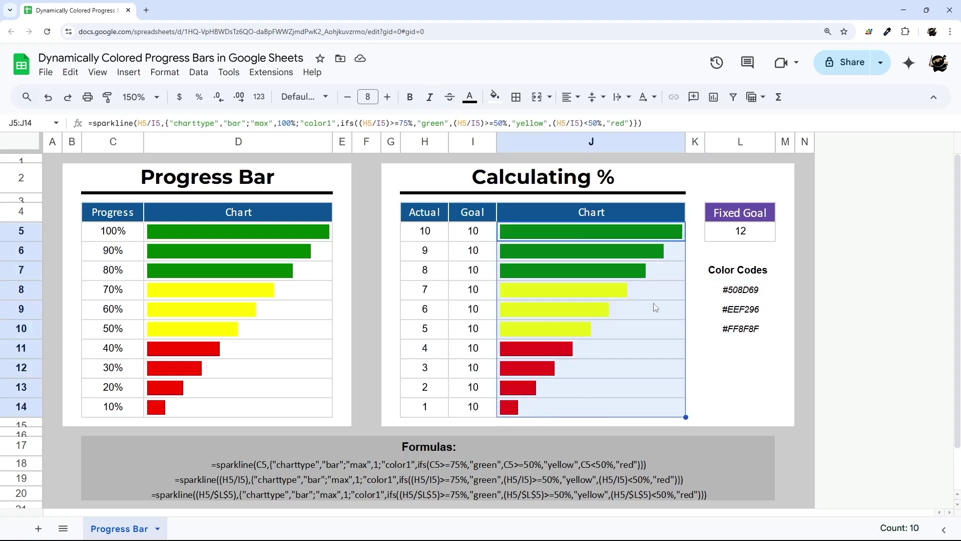
left_click(729, 240)
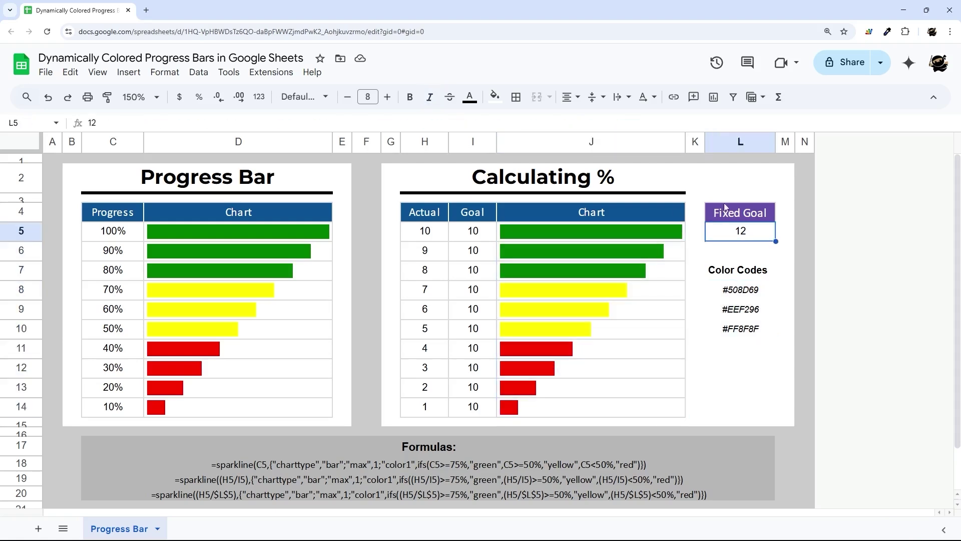
left_click(746, 223)
left_click_drag(746, 223, 746, 234)
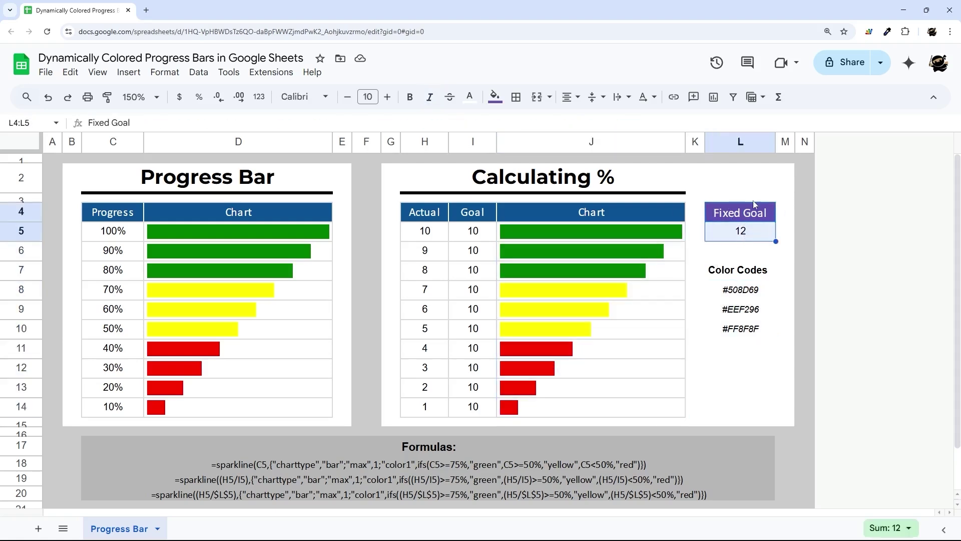
left_click_drag(485, 232, 478, 408)
left_click_drag(445, 235, 444, 392)
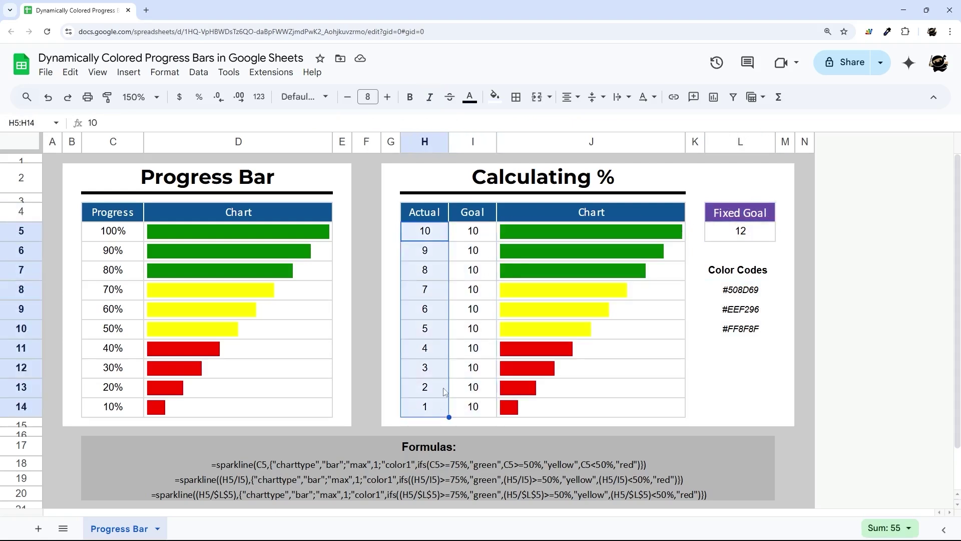
left_click(548, 230)
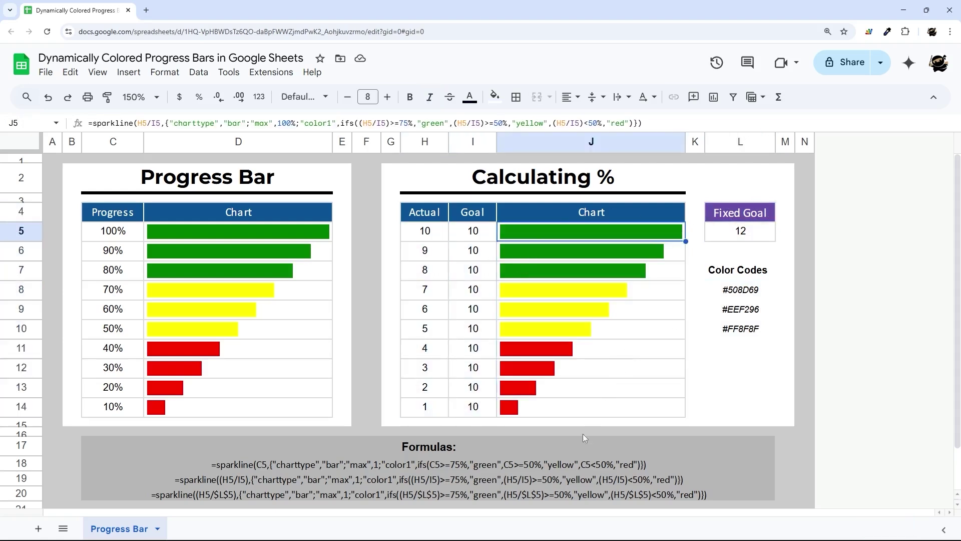
left_click(547, 498)
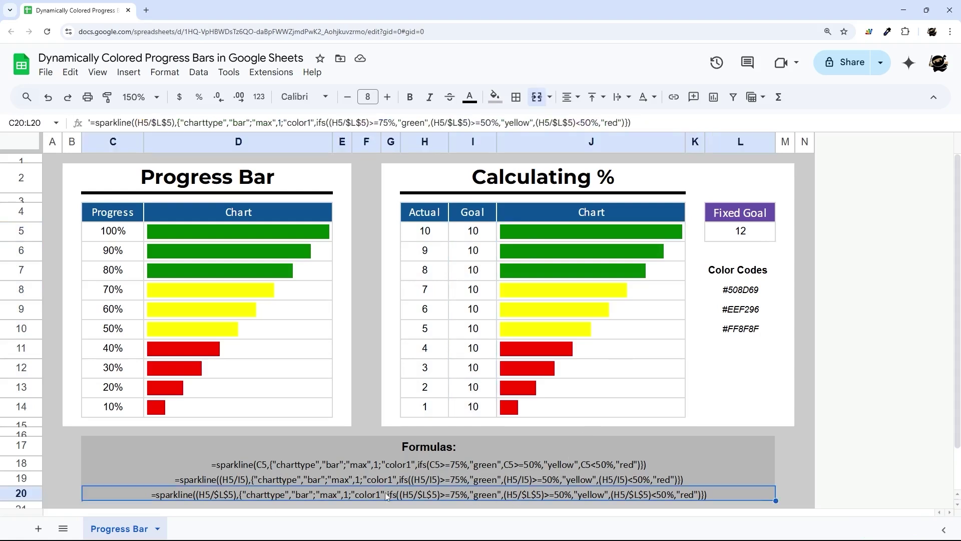
left_click(598, 227)
left_click(156, 123)
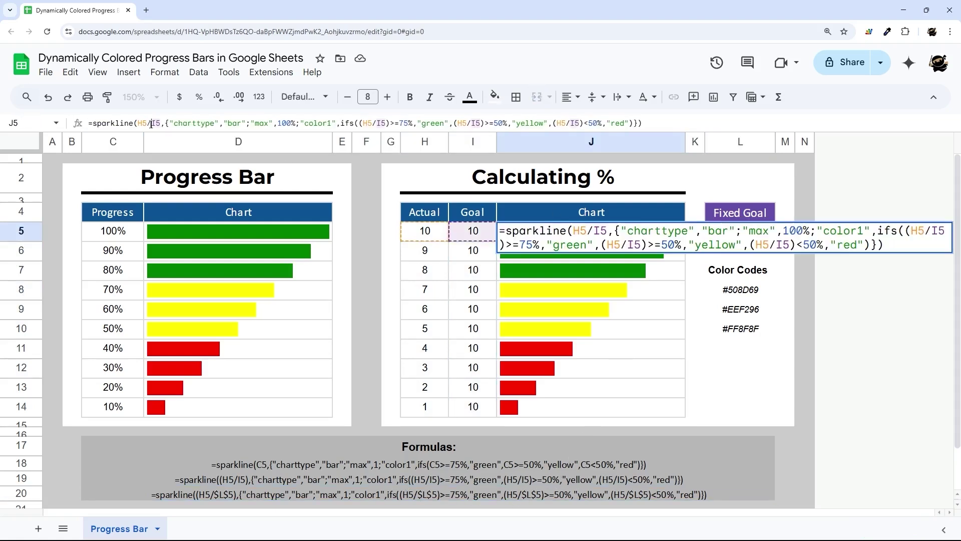
double_click(156, 123)
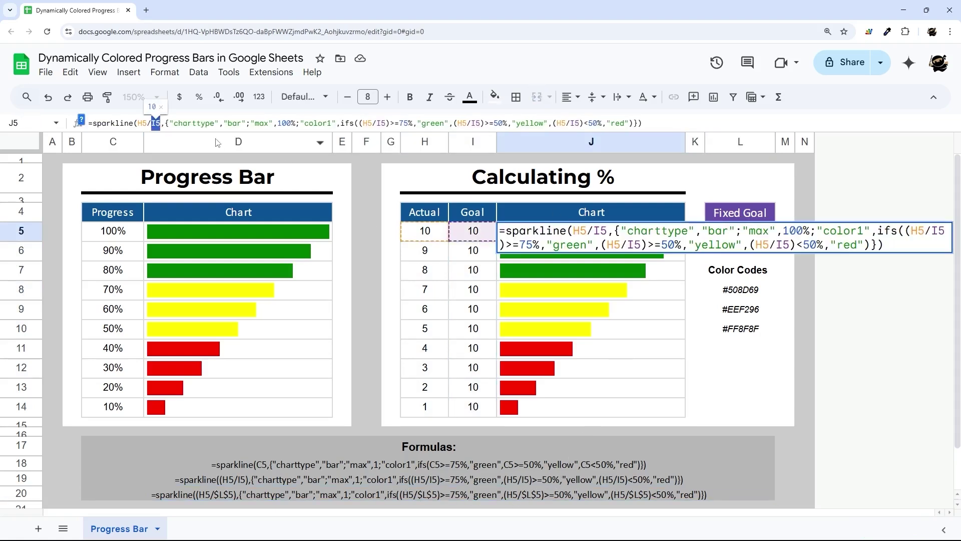
key("Escape")
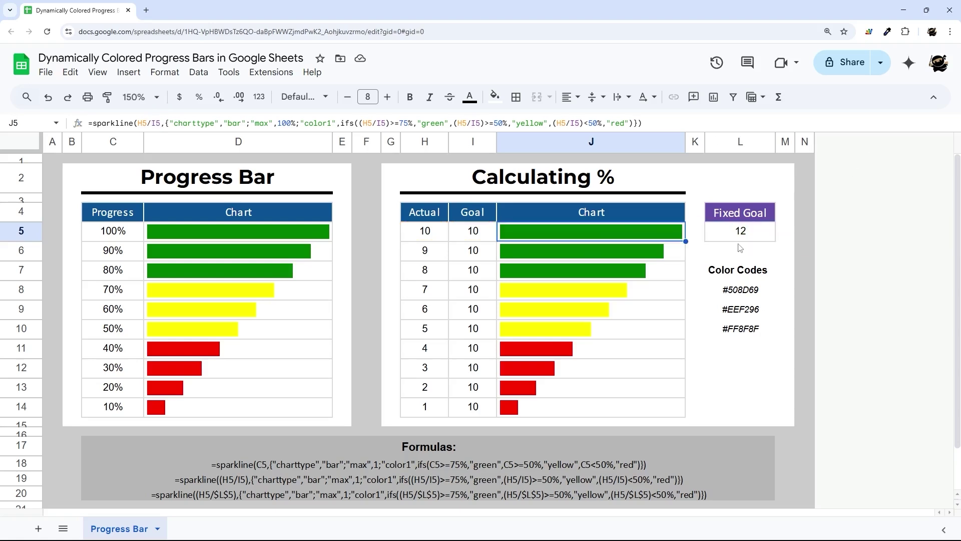
- Change J5's bar divisor and first colour condition from I5 to L5
left_click(745, 244)
left_click(523, 240)
left_click(154, 123)
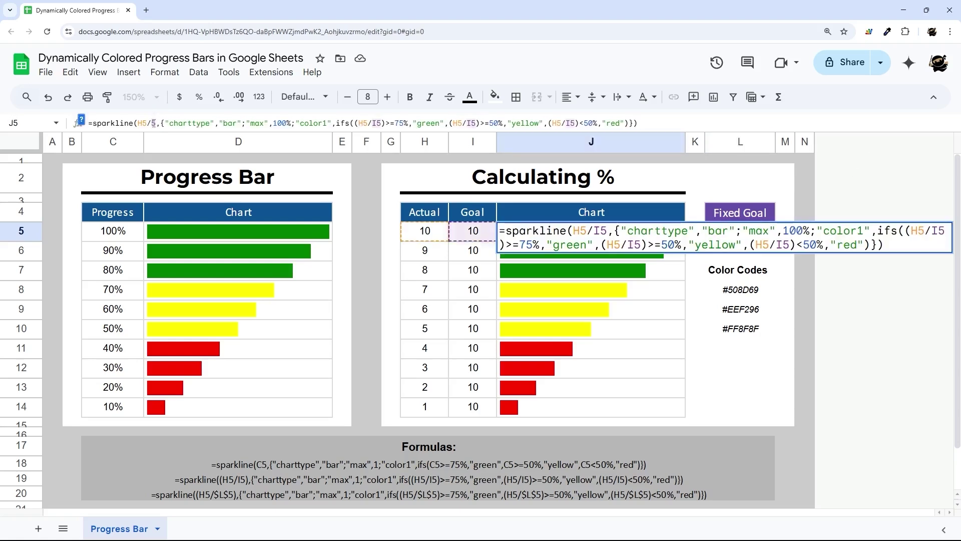
key("Delete")
type("L")
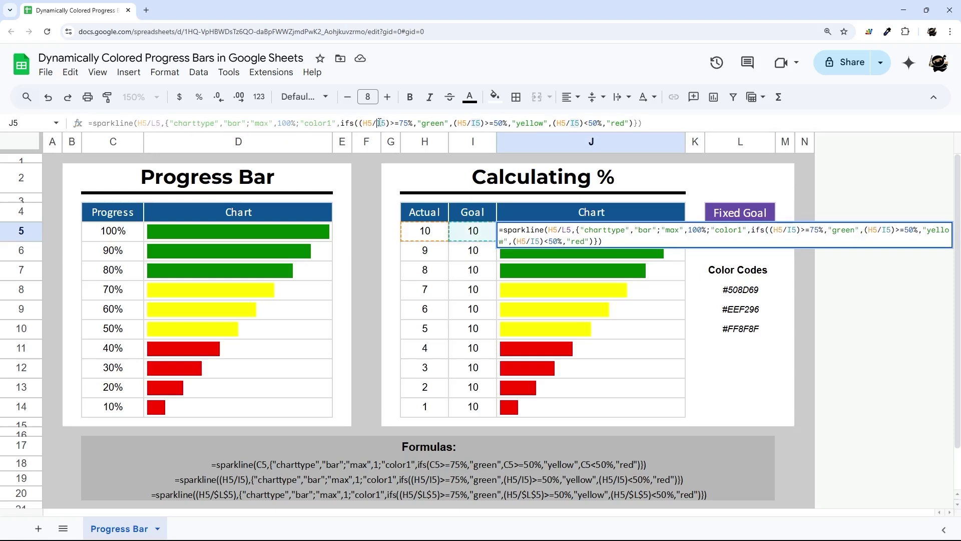
left_click(380, 122)
key("Delete")
type("L")
- Change the second and third conditions' divisors to L5 and commit the J5 formula
key("Right")
key("Right")
key("Right")
key("Right")
key("Right")
key("Right")
key("Right")
key("Right")
key("Right")
key("Delete")
type("L")
key("Right")
key("Right")
key("Right")
key("Right")
key("Right")
key("Right")
key("Right")
key("Right")
key("Right")
key("Right")
key("Right")
key("Right")
key("Right")
key("Right")
key("Right")
key("Right")
key("Right")
key("Right")
key("Delete")
type("L")
key("Return")
left_click(682, 236)
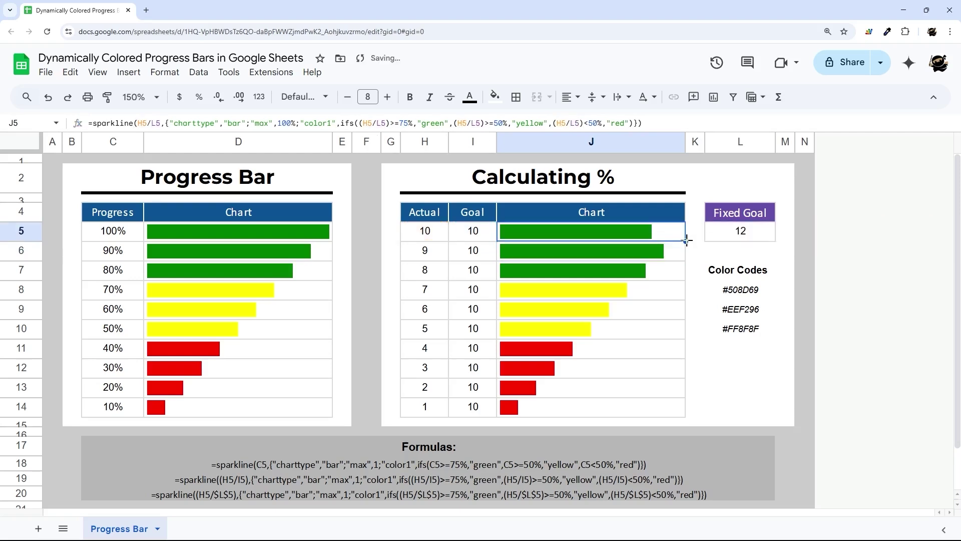
- Fill J5 down to J11 and inspect J6's formula, which points at the empty L6
left_click_drag(686, 242, 670, 348)
left_click(598, 250)
double_click(153, 125)
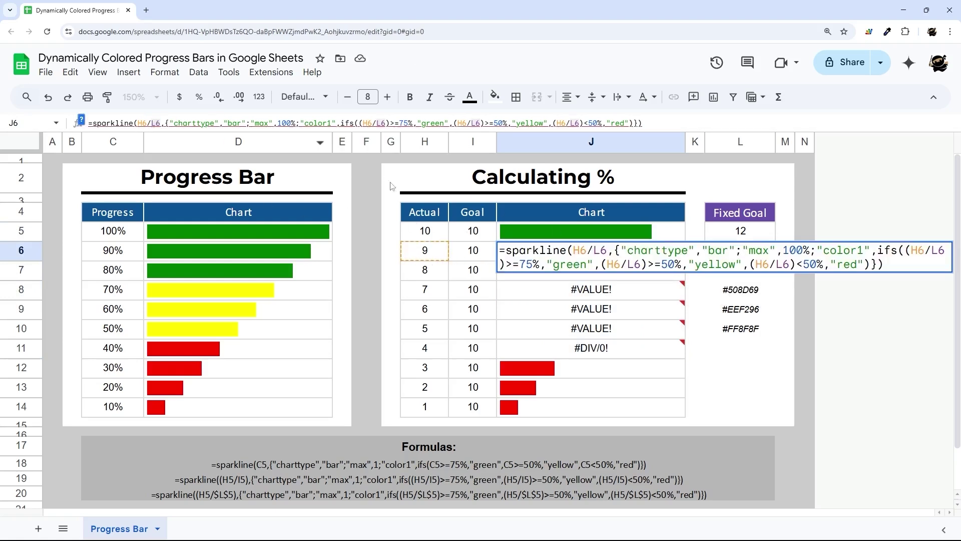
key("Escape")
left_click(735, 253)
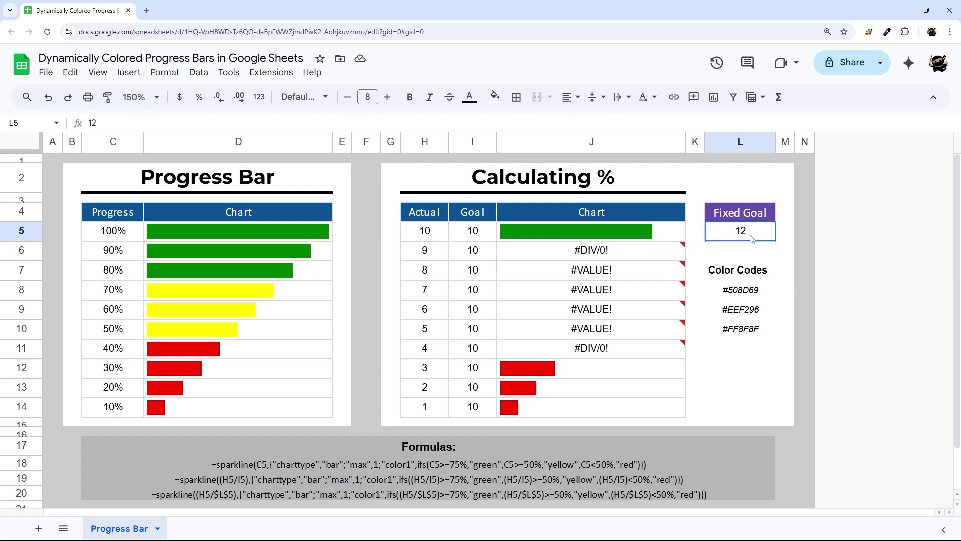
left_click(745, 233)
left_click(638, 234)
- Change each L5 reference in J5's formula to L$5 and commit it
left_click(155, 123)
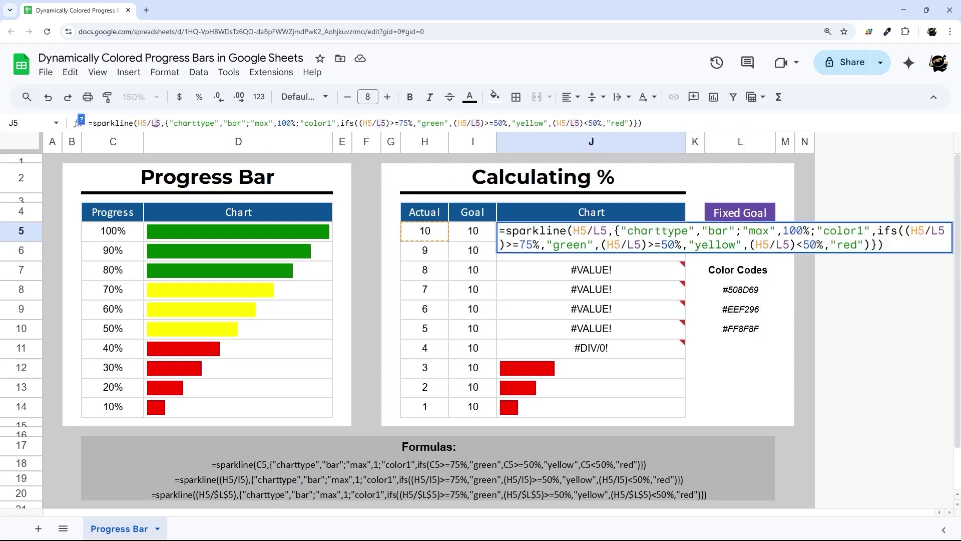
key("F4")
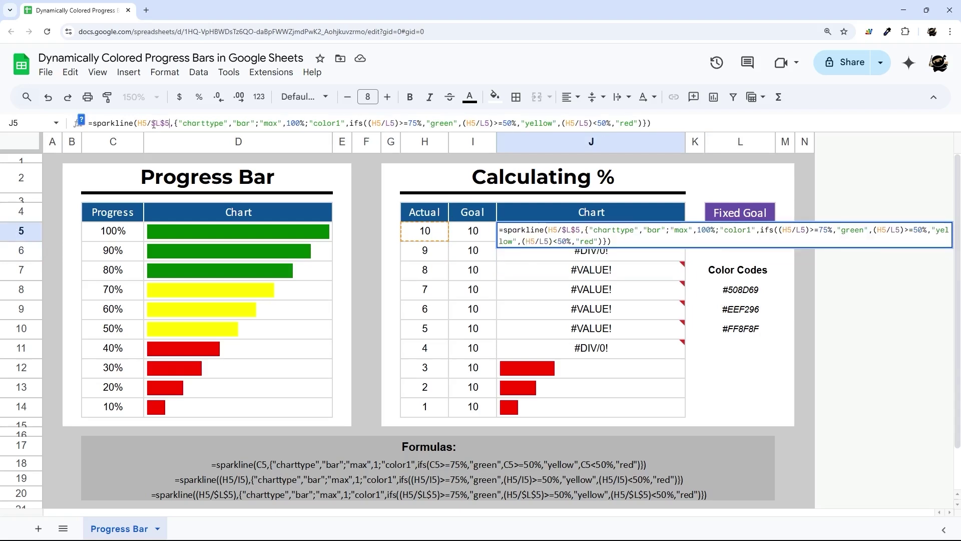
key("F4")
key("F4")
key("F4")
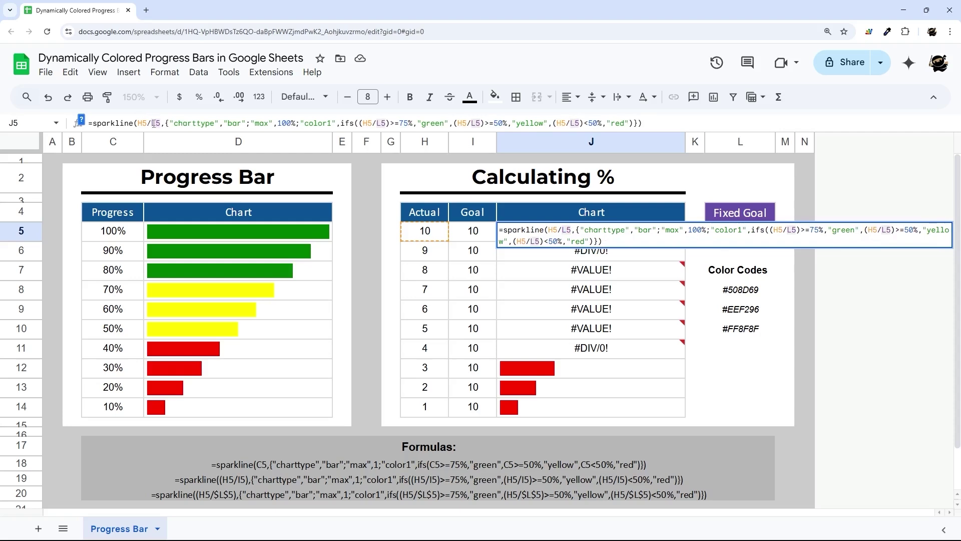
type("$")
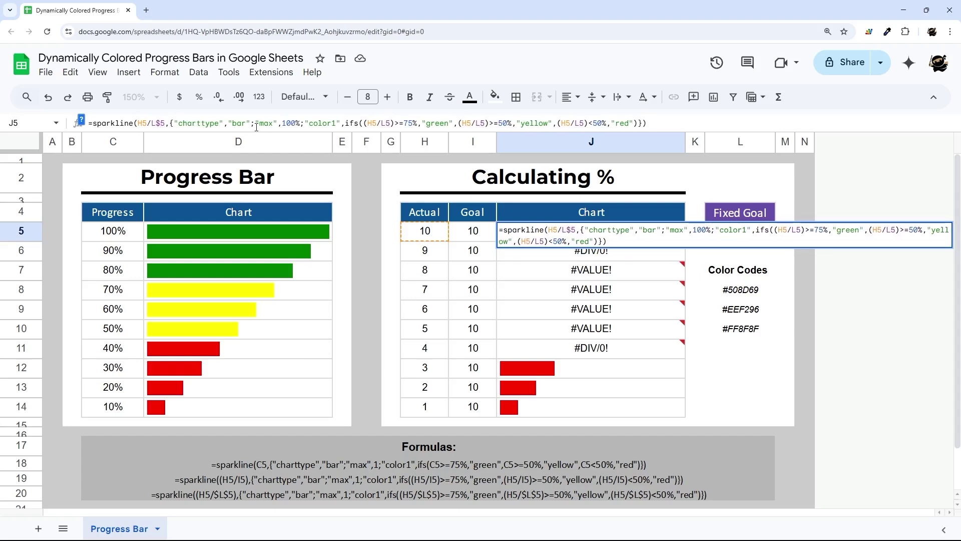
double_click(158, 124)
double_click(163, 123)
left_click(385, 124)
type("$")
type("$")
left_click(587, 124)
type("$")
key("Return")
- Fill J5 into J6, verify the locked L$5 reference, then fill down to J14
left_click(677, 237)
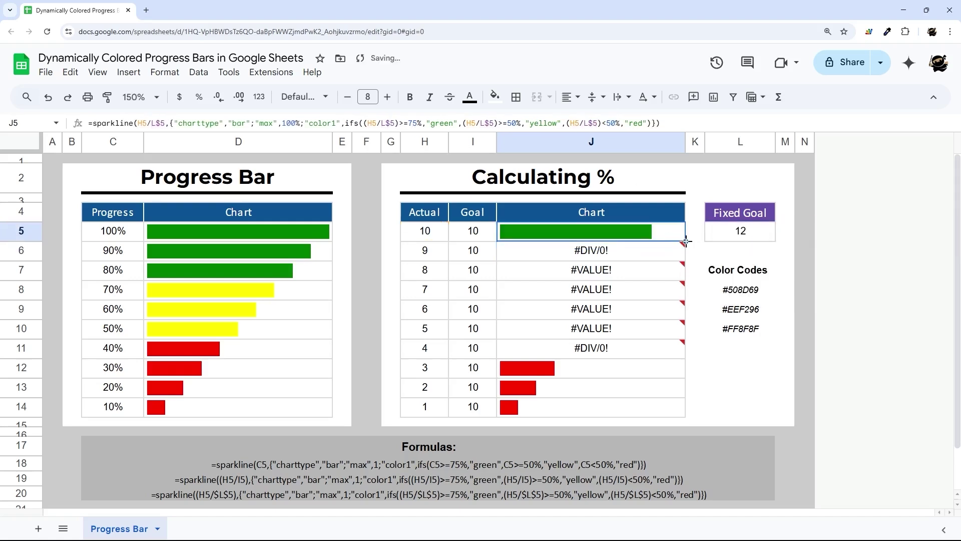
left_click_drag(686, 242, 684, 260)
left_click(642, 259)
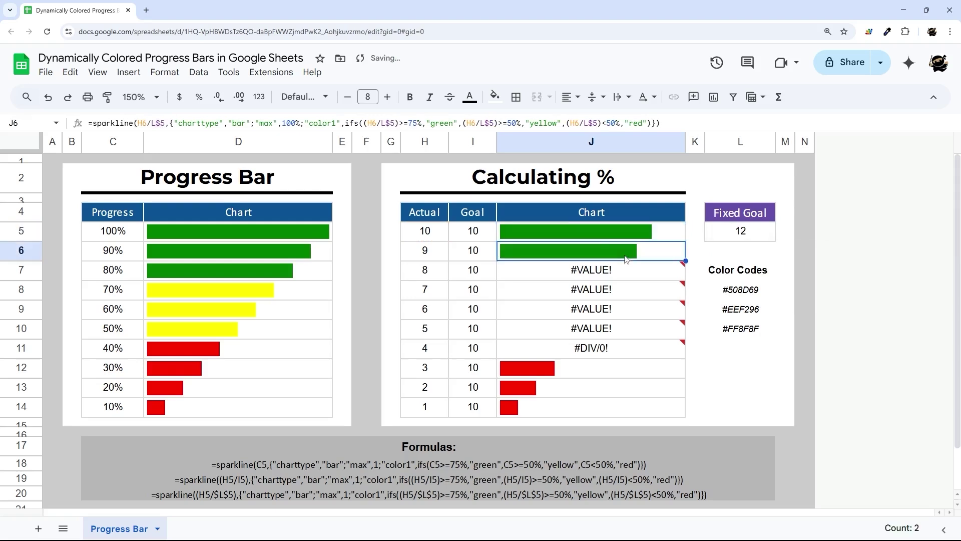
left_click(586, 124)
key("Escape")
left_click_drag(685, 261, 651, 406)
left_click_drag(668, 236, 651, 416)
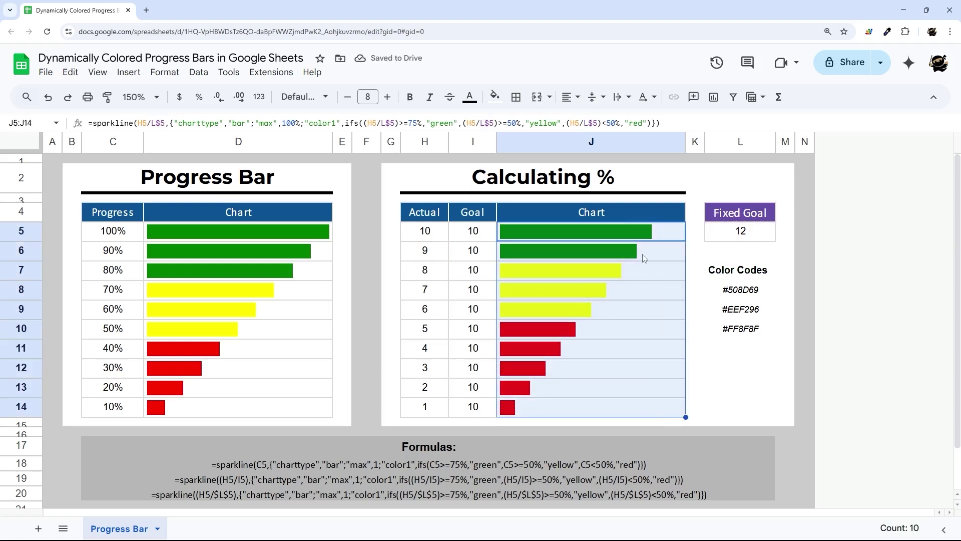
left_click(754, 229)
type("10")
key("Return")
left_click(746, 237)
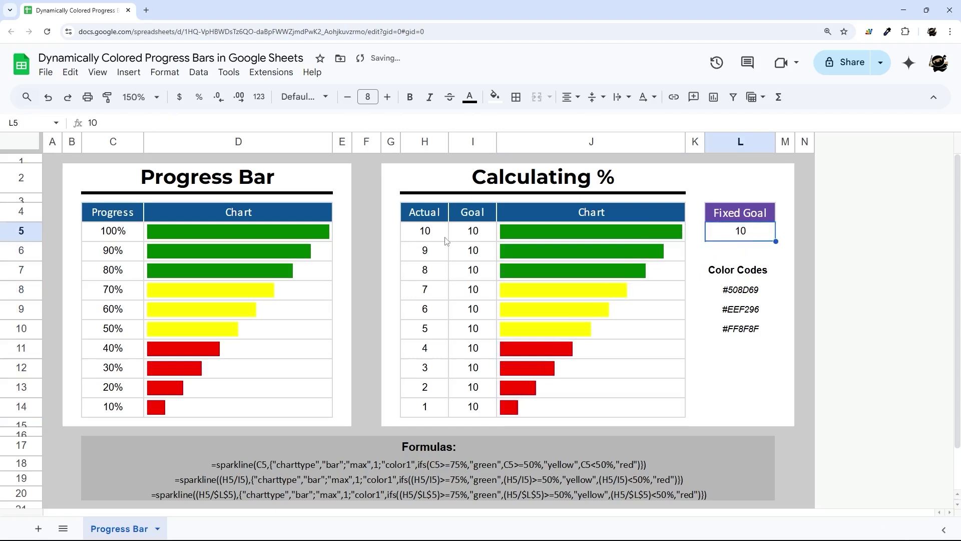
left_click_drag(465, 236, 472, 416)
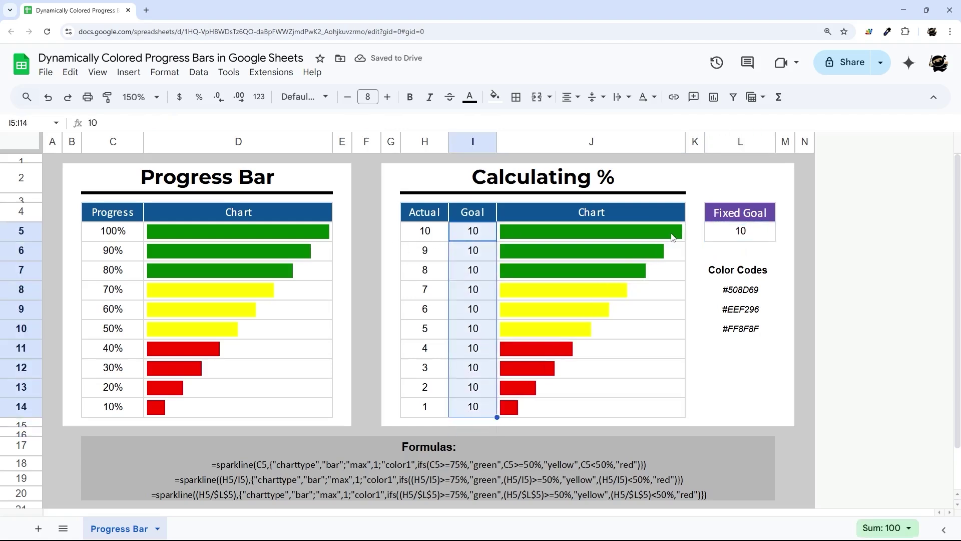
left_click_drag(676, 233, 625, 418)
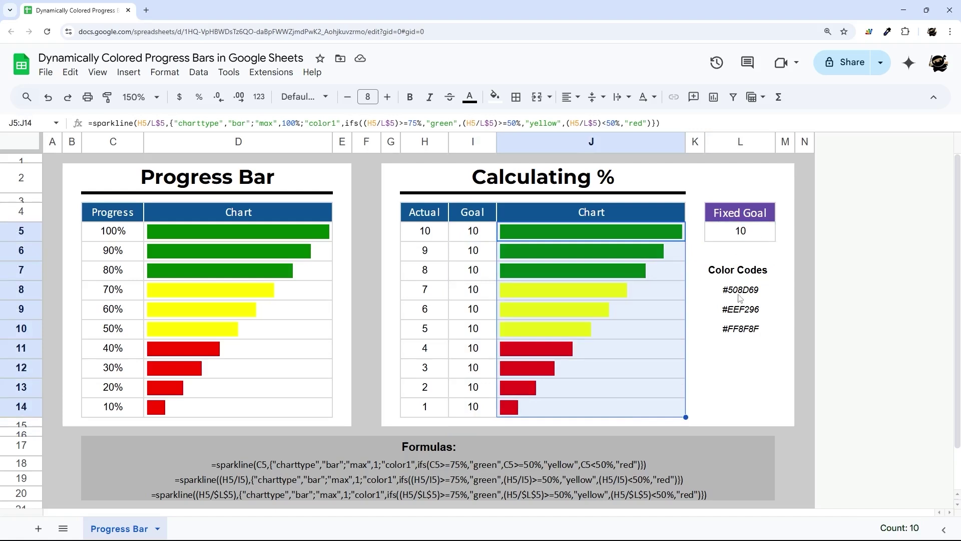
left_click_drag(740, 296, 741, 337)
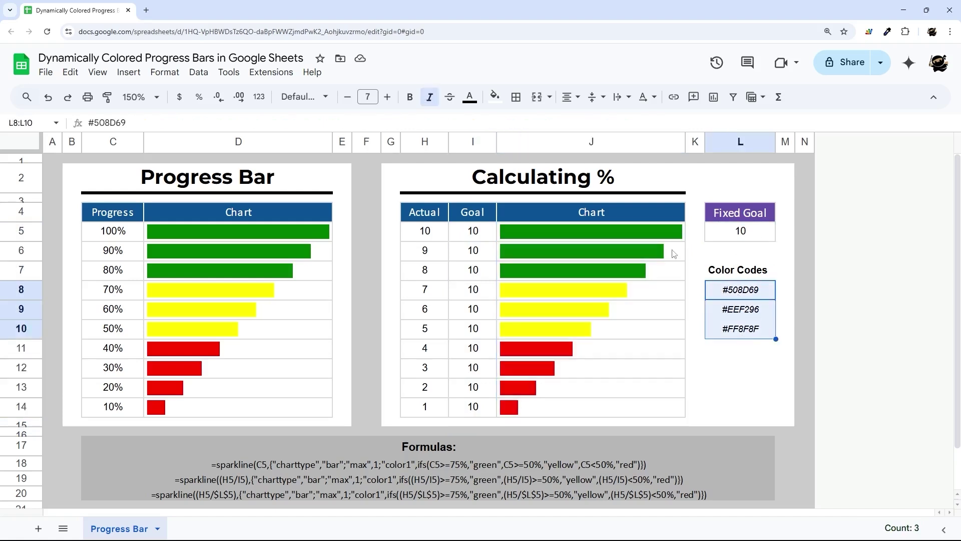
left_click(644, 237)
left_click_drag(429, 120, 457, 123)
key("Escape")
left_click(757, 293)
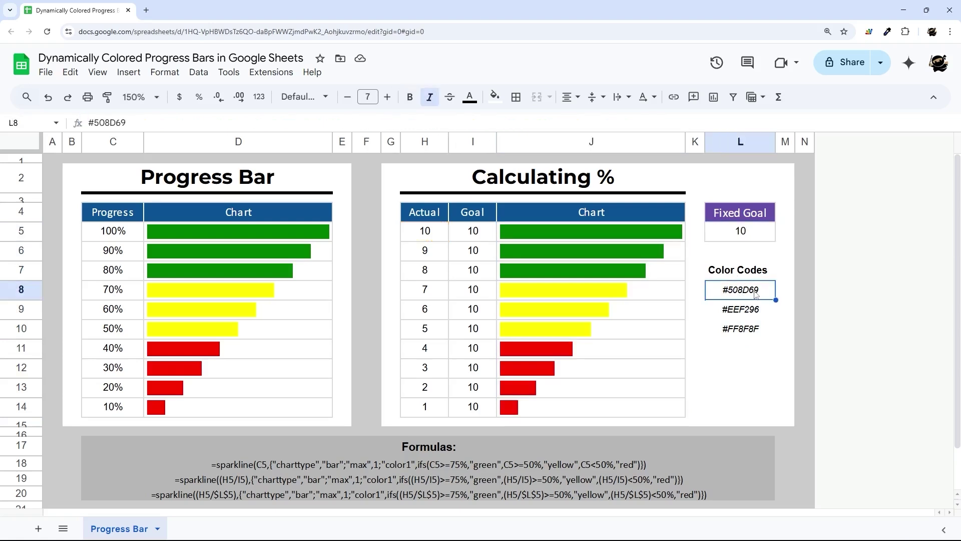
double_click(755, 290)
key("ctrl+c")
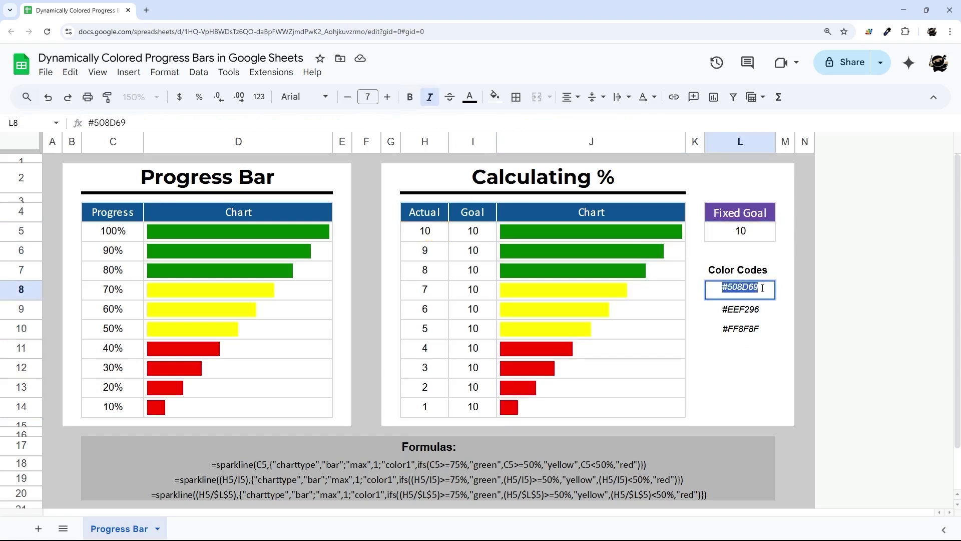
- Replace green in J5's sparkline with the hex colour #508D69
left_click(634, 240)
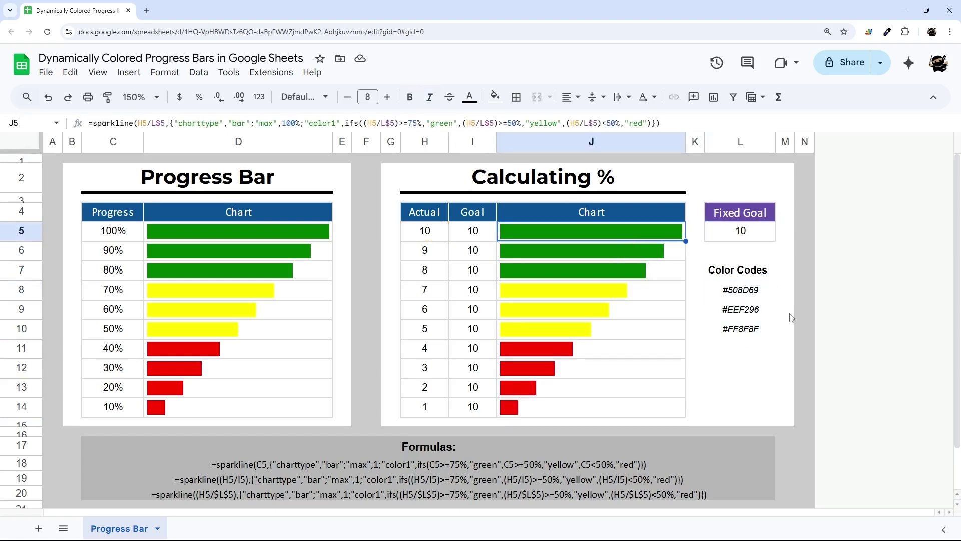
left_click(757, 295)
left_click(639, 240)
left_click_drag(430, 122, 450, 123)
key("ctrl+v")
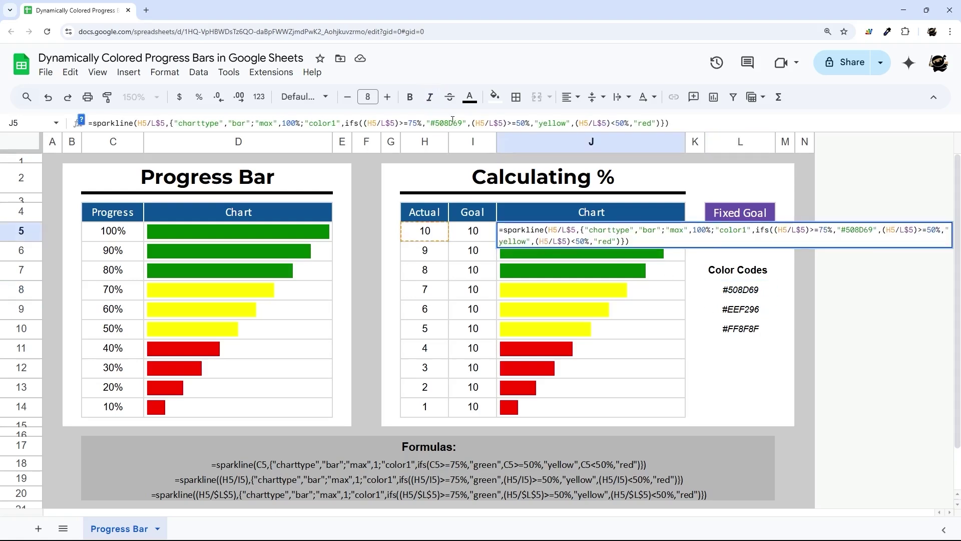
key("Return")
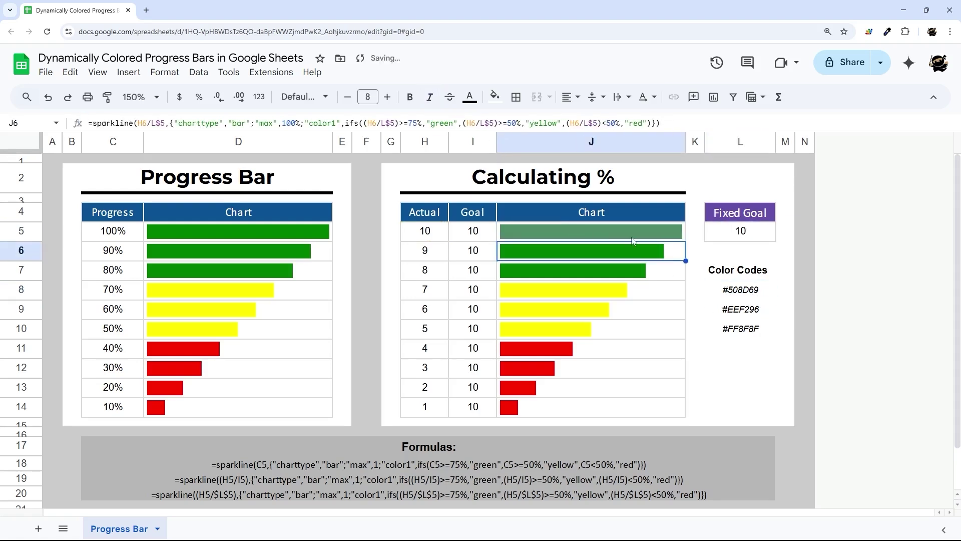
- Replace yellow in J5's sparkline with #EEF296 copied from the colour list
left_click(756, 311)
key("ctrl+c")
left_click(607, 229)
double_click(553, 123)
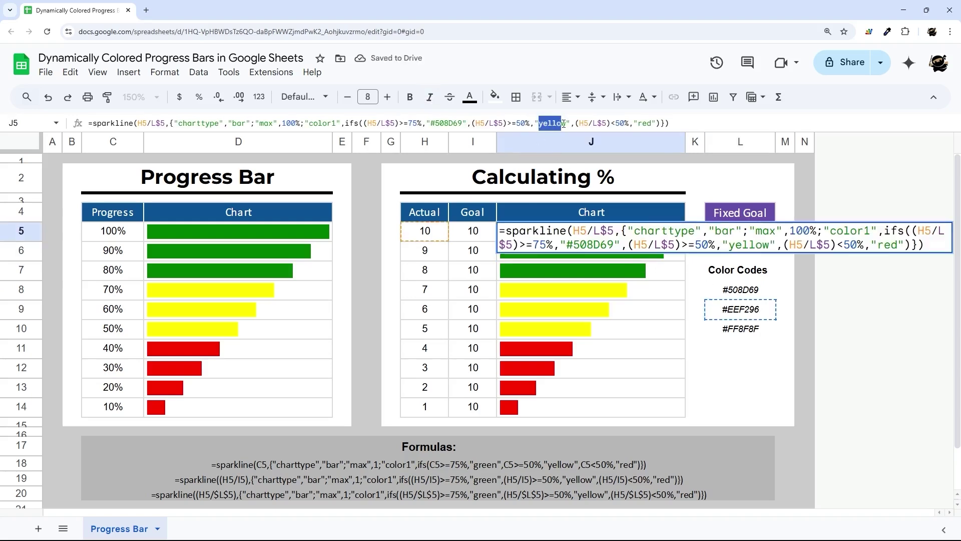
key("ctrl+v")
key("Return")
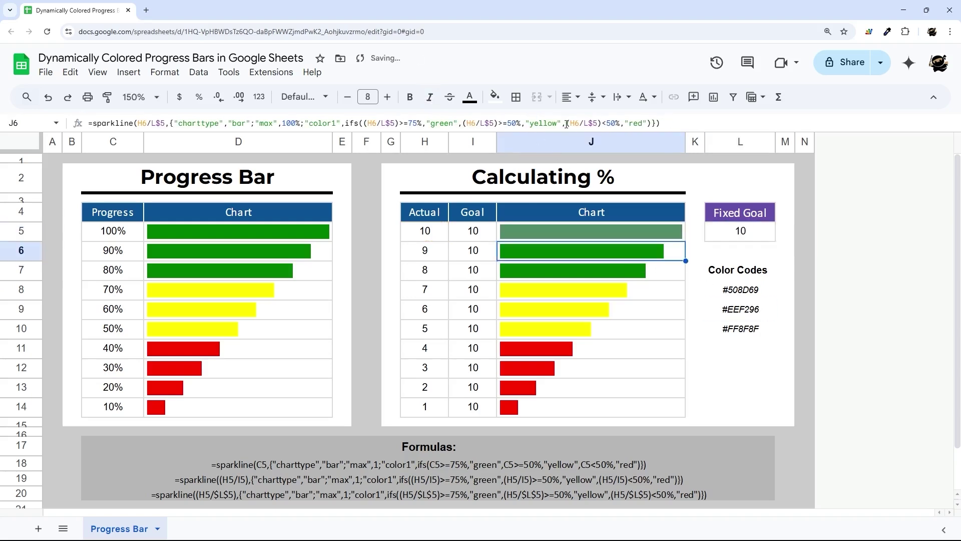
- Replace red in J5's sparkline with #FF8F8F copied from the colour list
left_click(751, 332)
key("ctrl+c")
left_click(617, 231)
left_click(644, 123)
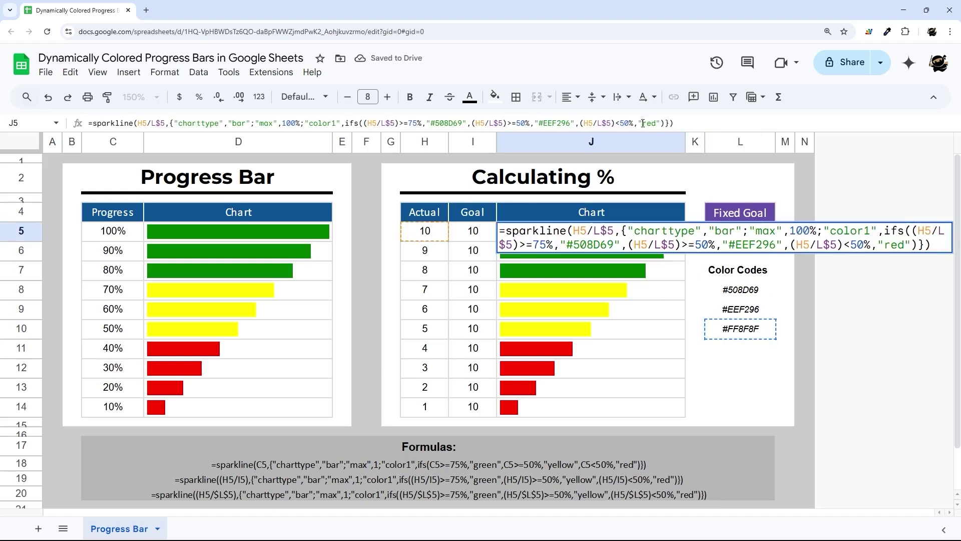
double_click(644, 124)
key("ctrl+v")
key("Return")
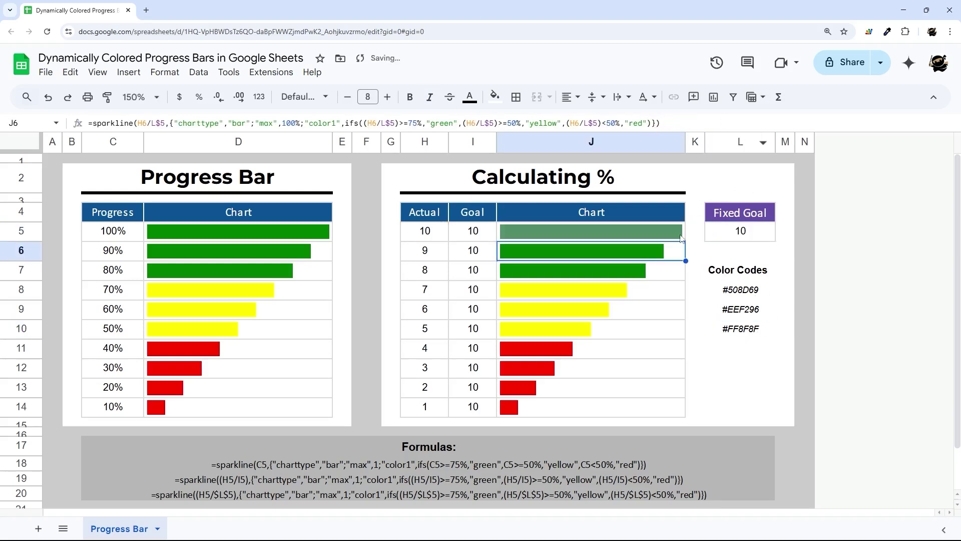
- Fill the recoloured J5 formula down to J14 and compare the bars with the colour codes
left_click(680, 239)
left_click_drag(685, 241, 664, 406)
left_click(724, 385)
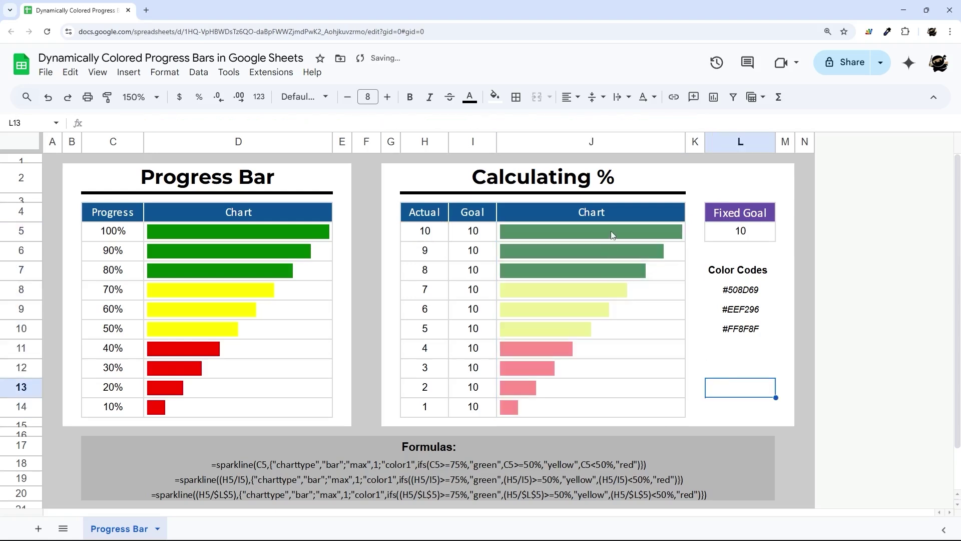
left_click_drag(613, 235, 583, 404)
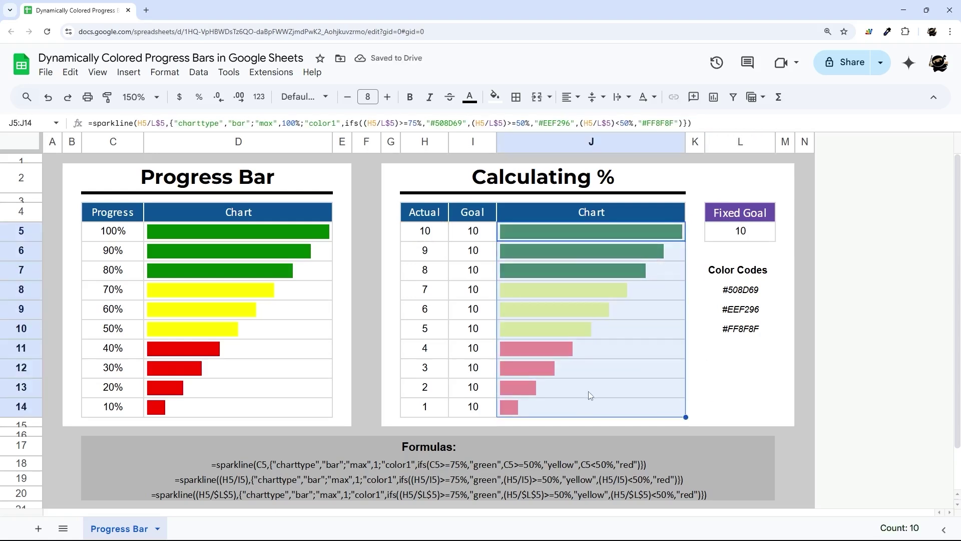
left_click(734, 353)
left_click_drag(740, 289, 740, 328)
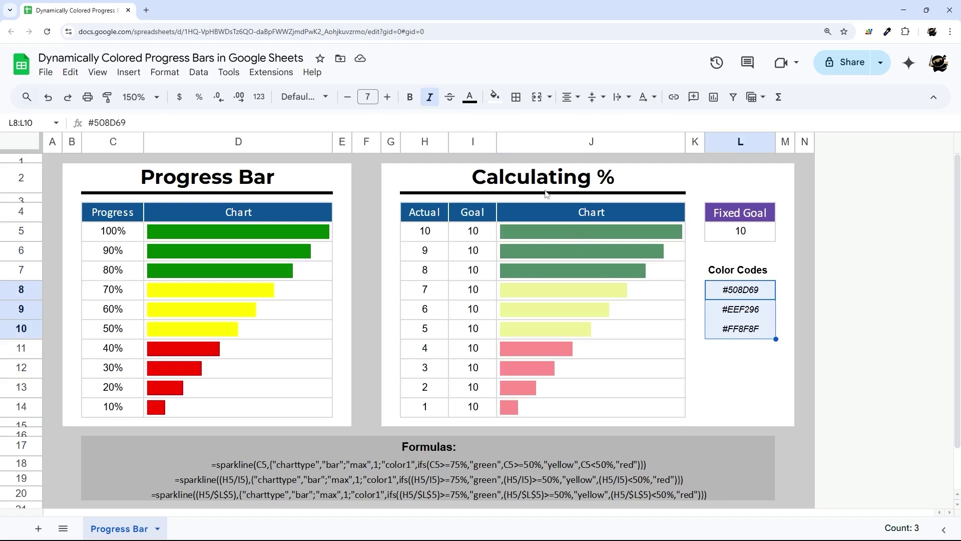
left_click_drag(599, 240, 558, 399)
- Insert a new column J left of the Chart column and make it narrow
left_click(734, 393)
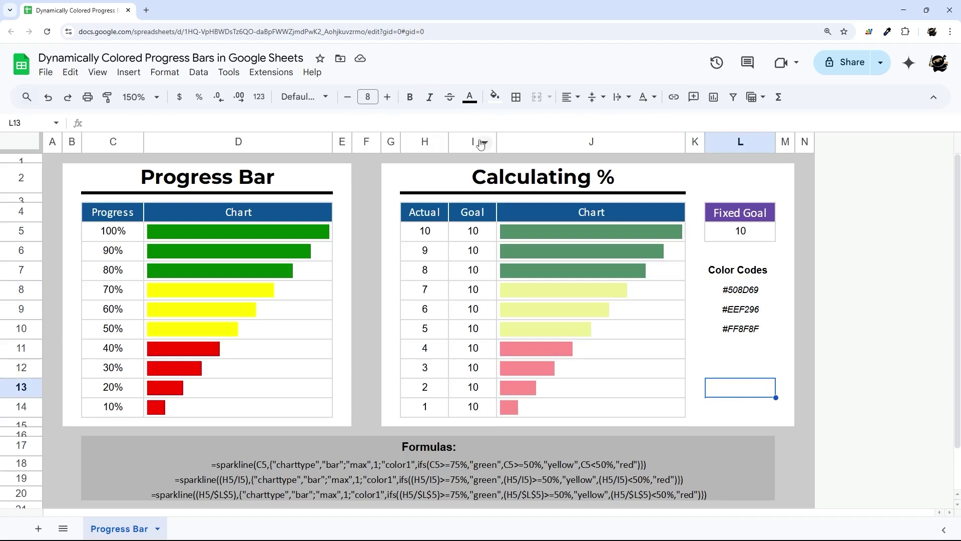
right_click(516, 145)
left_click(595, 211)
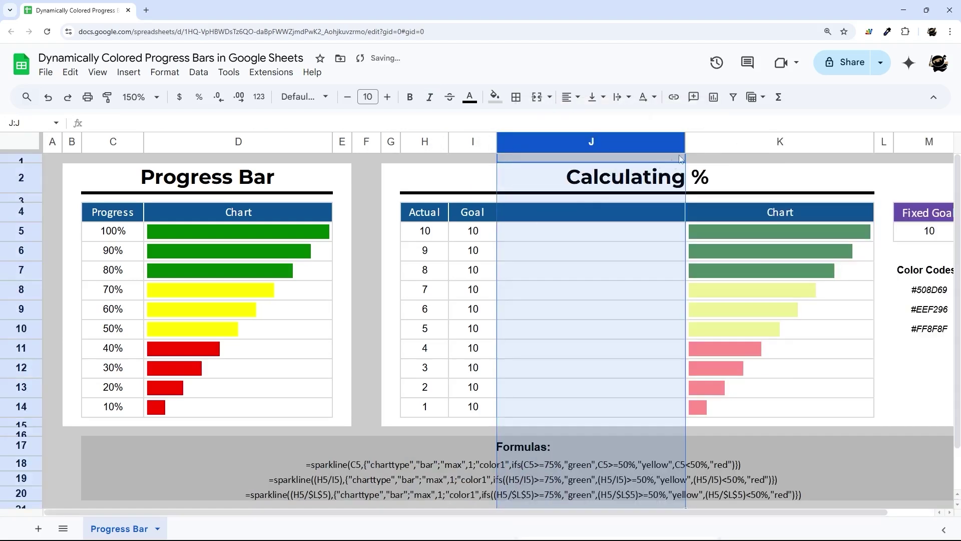
left_click_drag(683, 142, 521, 143)
- Apply white vertical borders to the range J5:K14
left_click(540, 237)
left_click(510, 236)
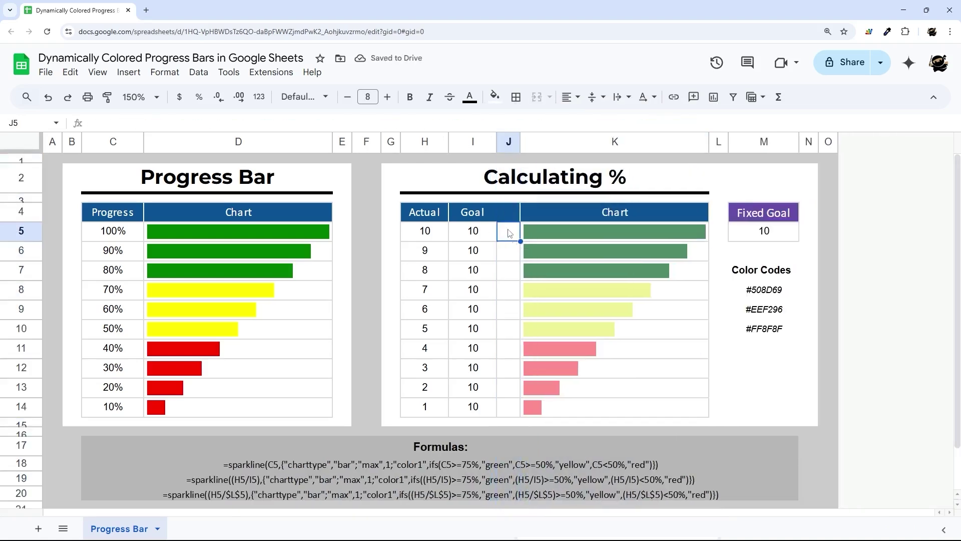
left_click_drag(510, 235, 651, 408)
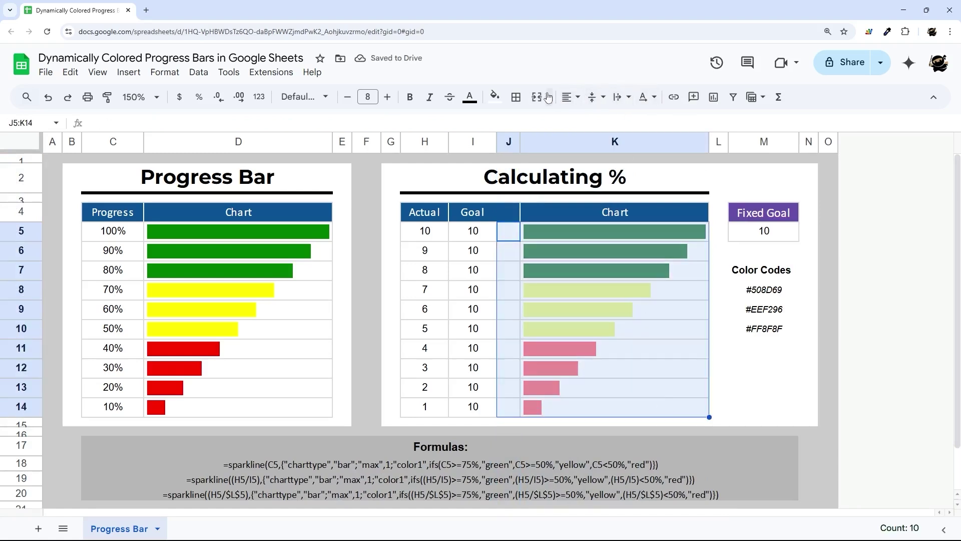
left_click(516, 97)
left_click(630, 141)
left_click(631, 124)
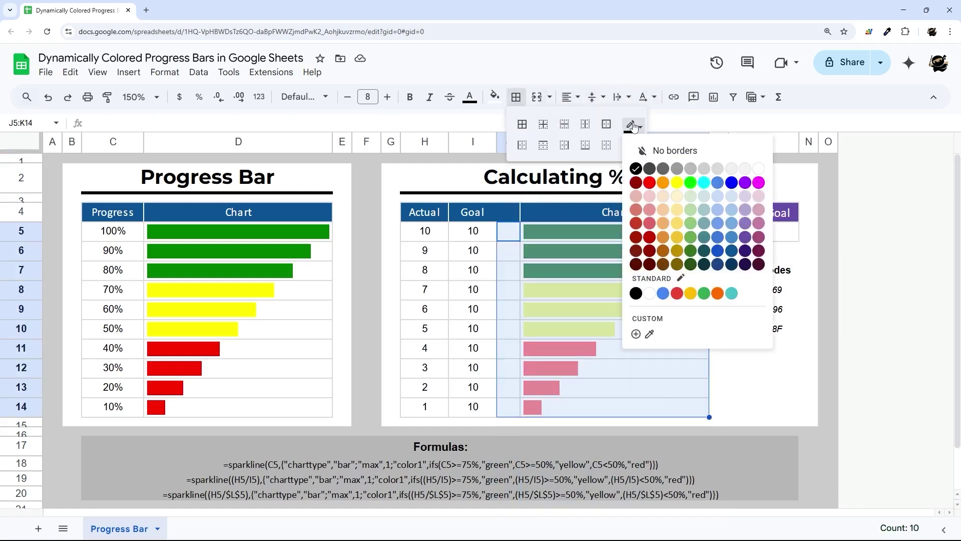
left_click(768, 173)
left_click(634, 124)
left_click(759, 169)
left_click(585, 125)
left_click(659, 363)
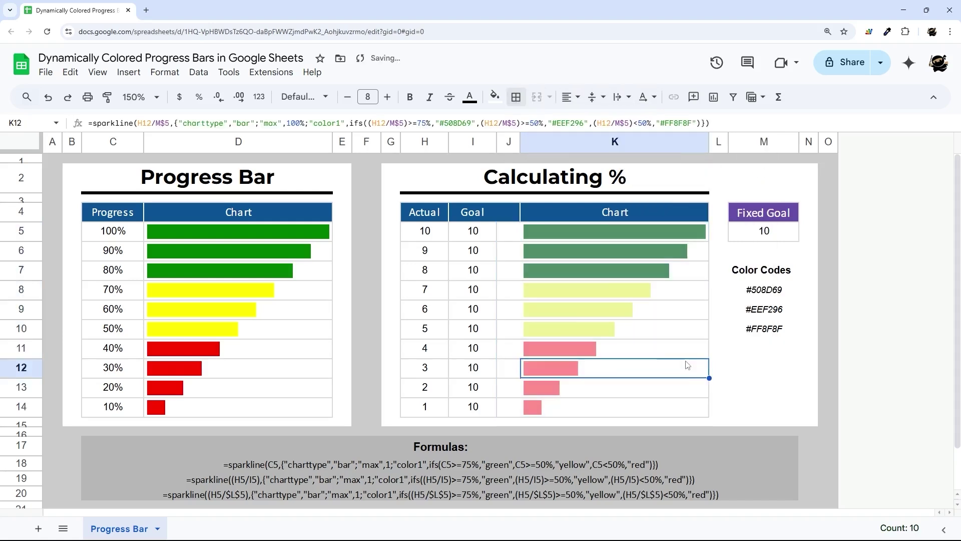
left_click_drag(509, 231, 516, 405)
- Enter =H5/I5 in J5 and fill it down to J14
left_click(509, 232)
type("=")
left_click(441, 229)
type("/")
left_click(460, 233)
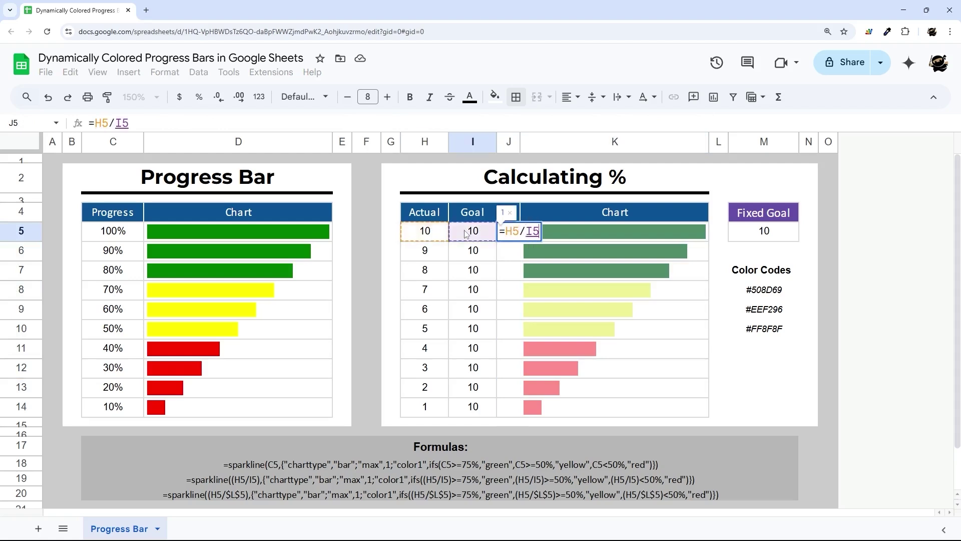
key("Return")
left_click(511, 237)
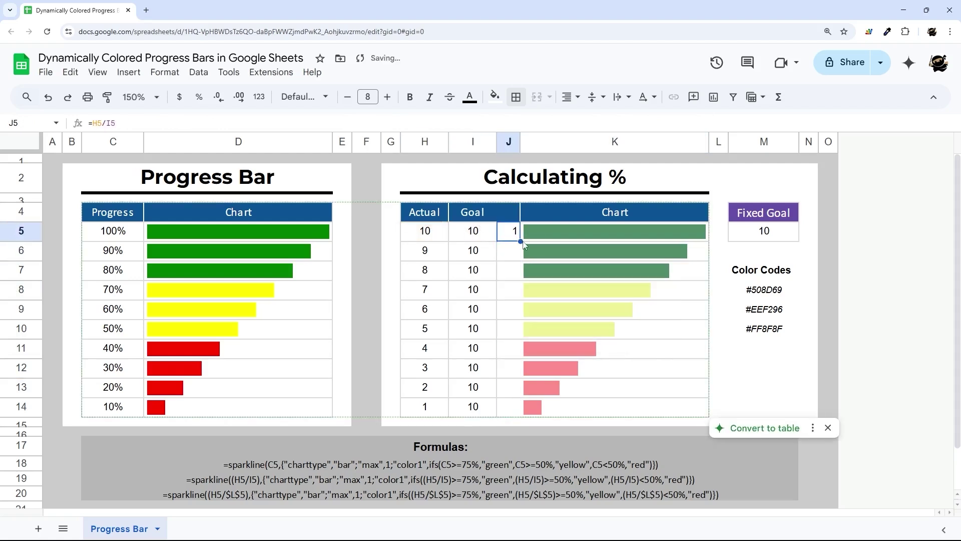
left_click_drag(521, 241, 516, 409)
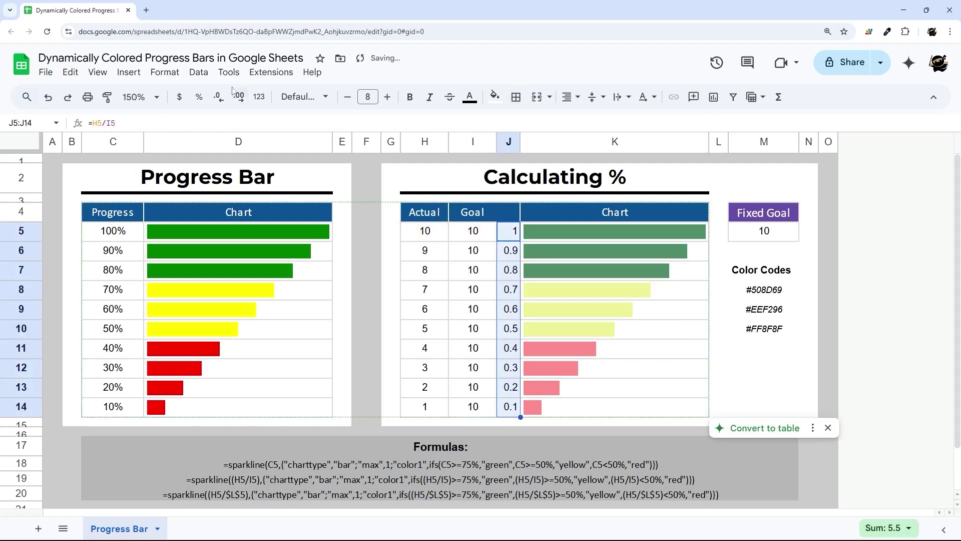
- Format J5:J14 as whole-number percentages in font size 5
left_click(200, 98)
left_click(219, 97)
left_click(219, 97)
left_click(350, 102)
left_click(351, 102)
left_click(351, 103)
left_click(656, 333)
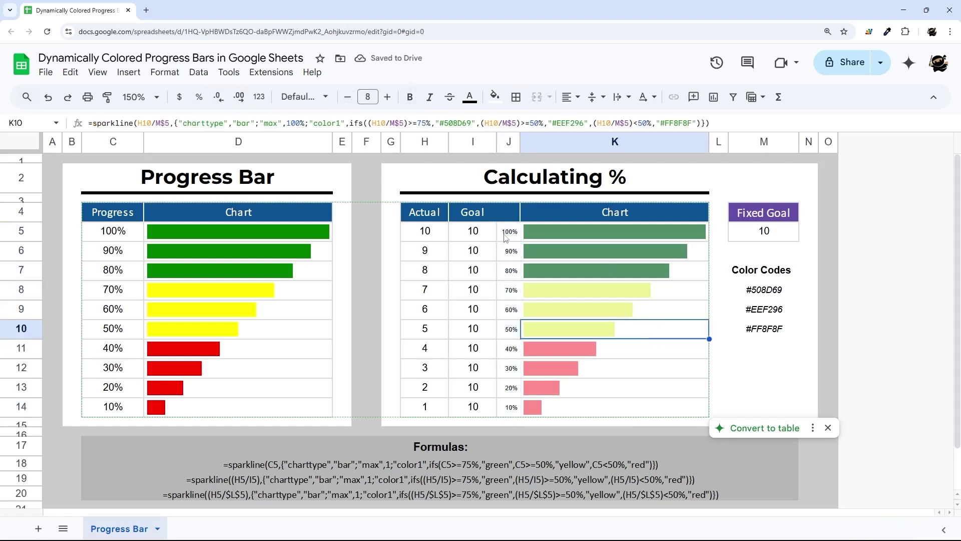
left_click_drag(509, 231, 513, 411)
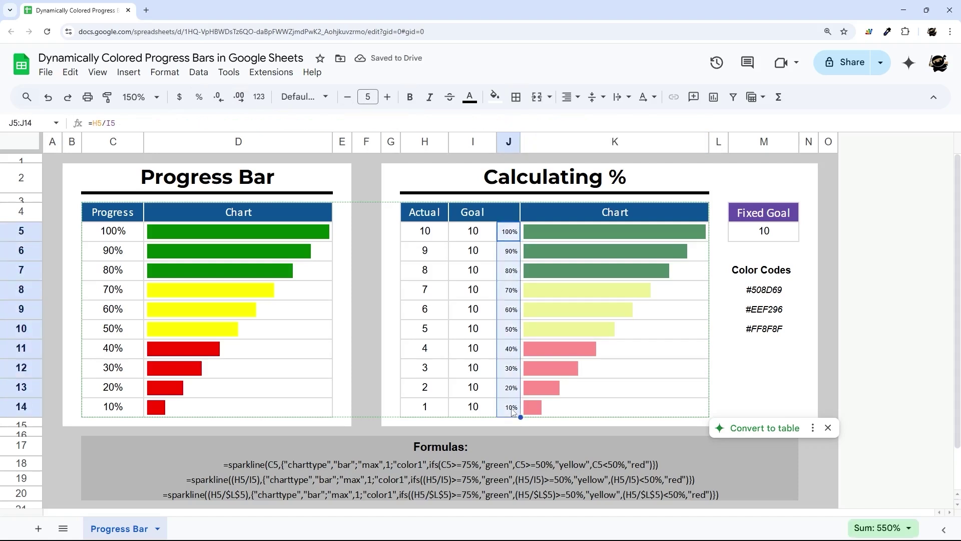
- Change J5's formula to =H5/$M$5 so it divides by the locked Fixed Goal cell
left_click(509, 235)
left_click_drag(106, 122, 145, 120)
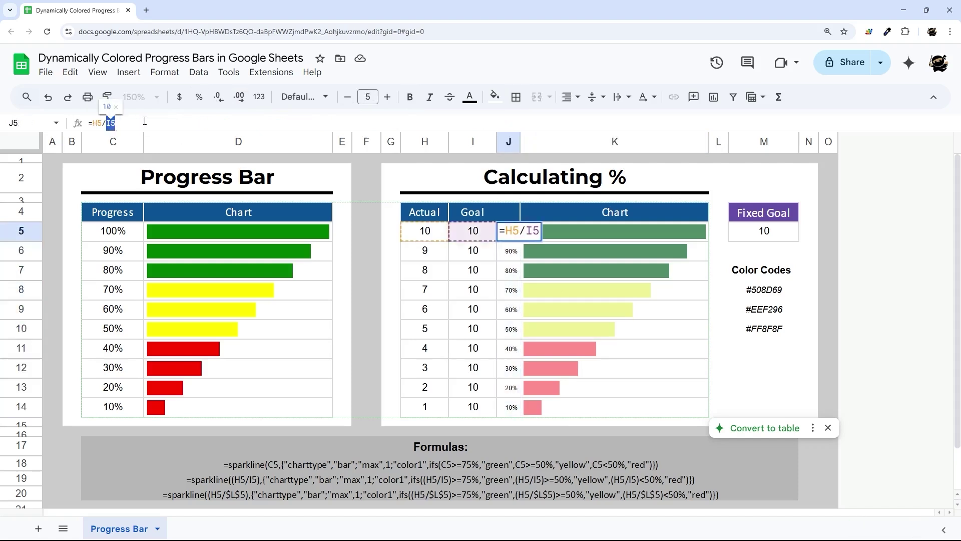
type("L5")
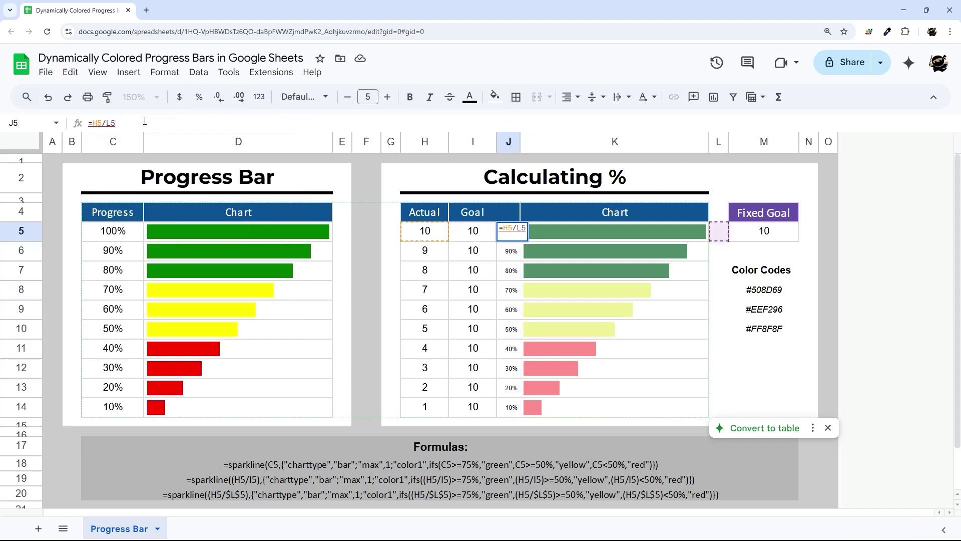
key("F4")
left_click_drag(116, 122, 130, 122)
key("Return")
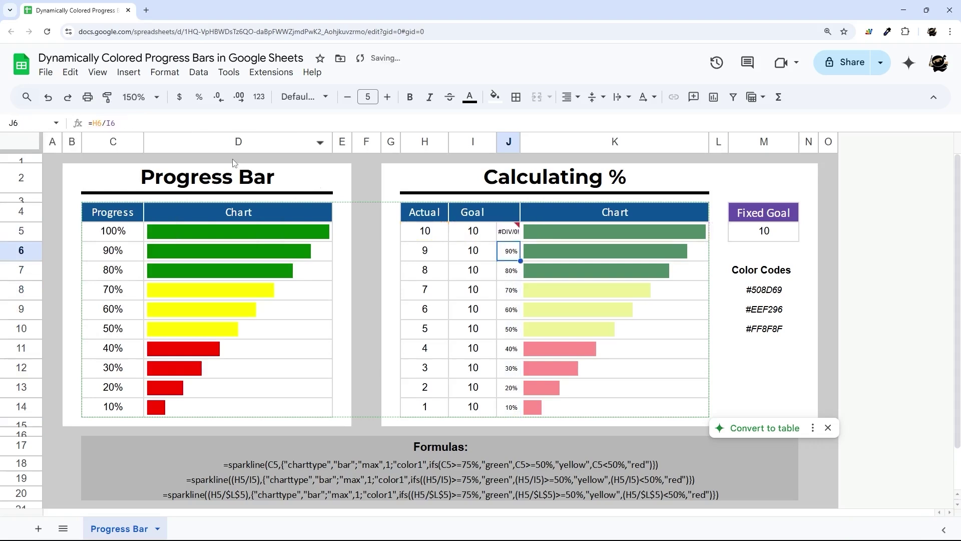
key("Up")
left_click(117, 123)
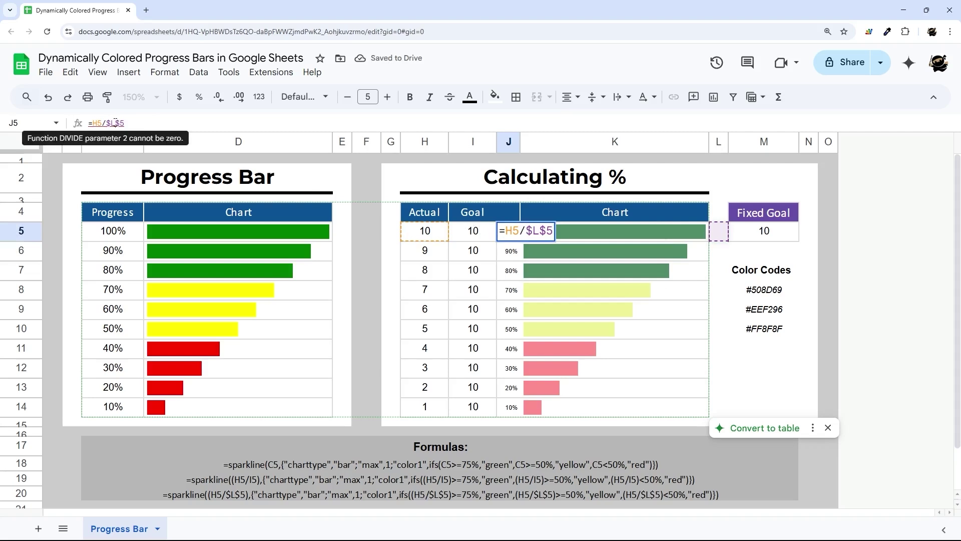
key("BackSpace")
type("M")
key("Return")
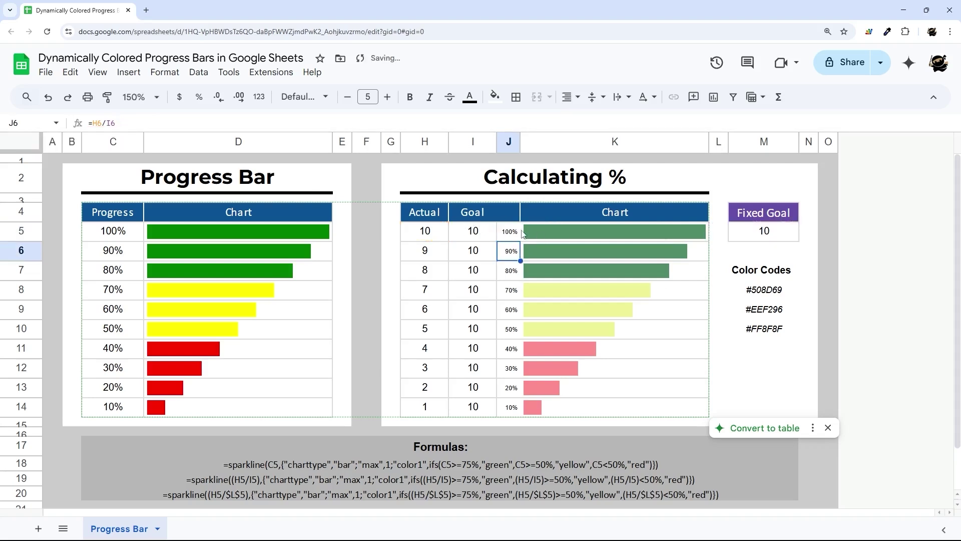
- Fill the formula down to J14 and set Fixed Goal in M5 to 12
left_click(519, 232)
left_click_drag(520, 241, 516, 413)
left_click(773, 238)
type("12")
key("Return")
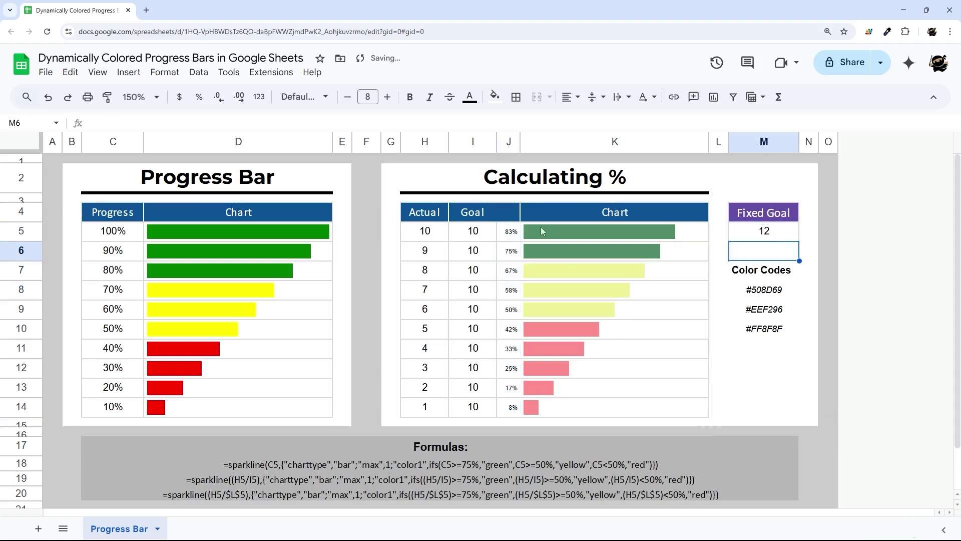
left_click_drag(507, 231, 510, 407)
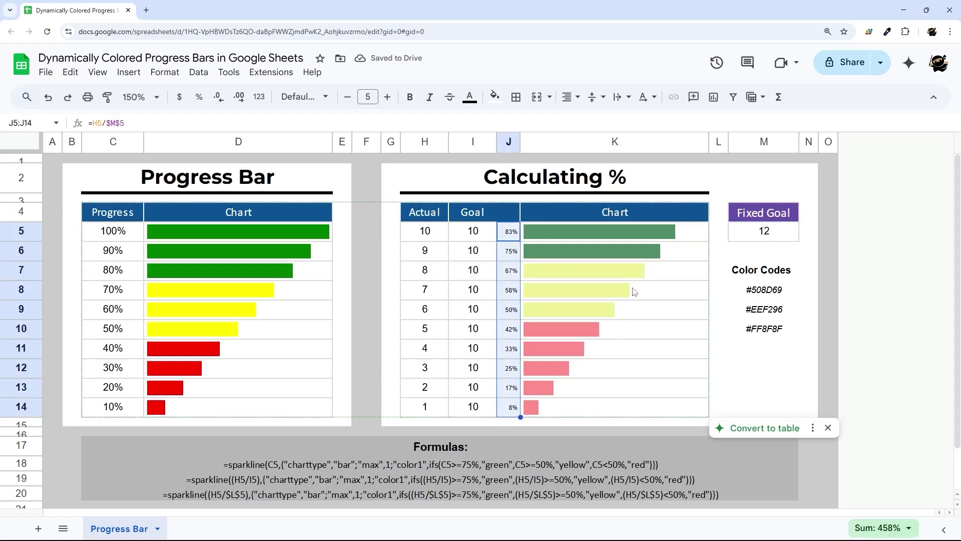
left_click(803, 352)
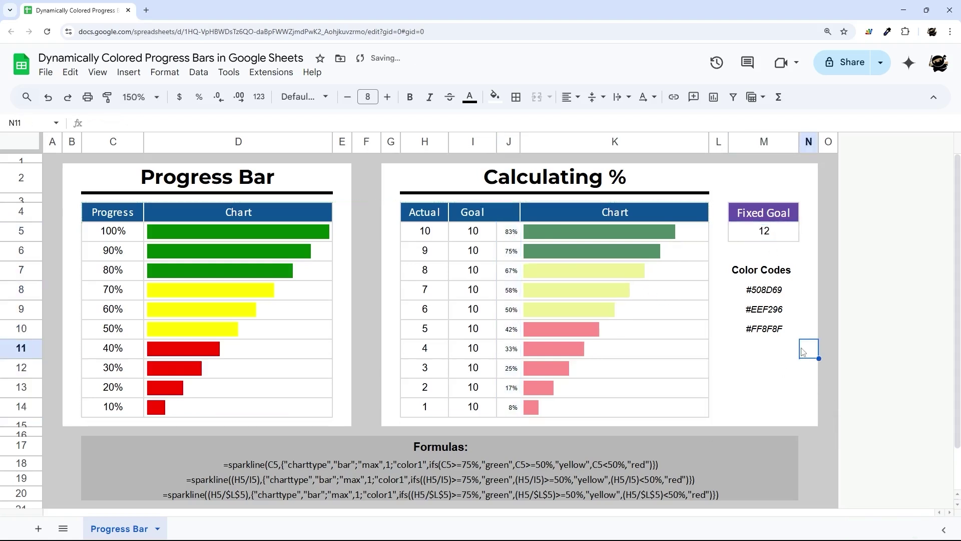